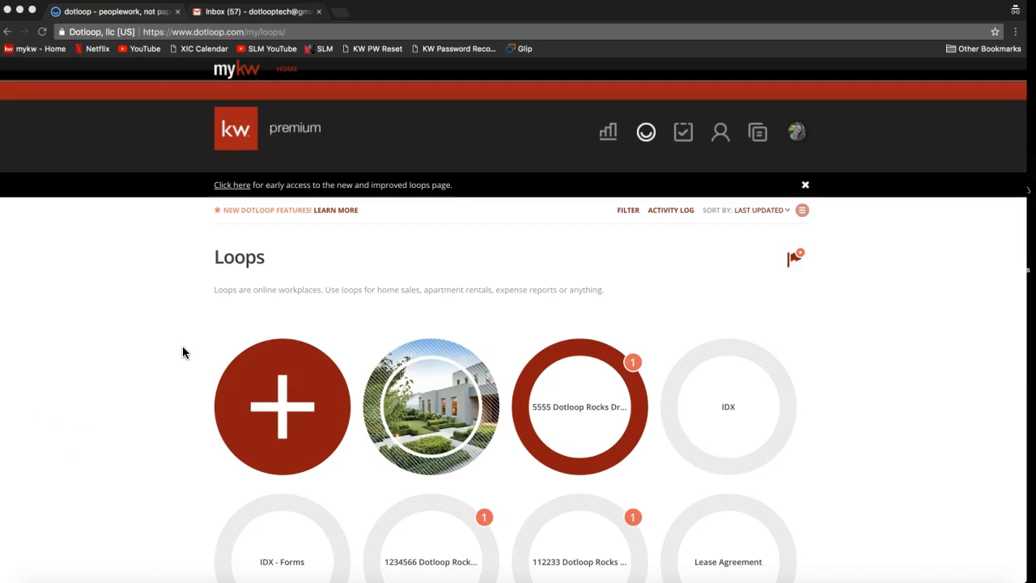
# - Switch to the early-access version of the loops page and continue past its welcome message
pyautogui.click(191, 283)
pyautogui.click(137, 242)
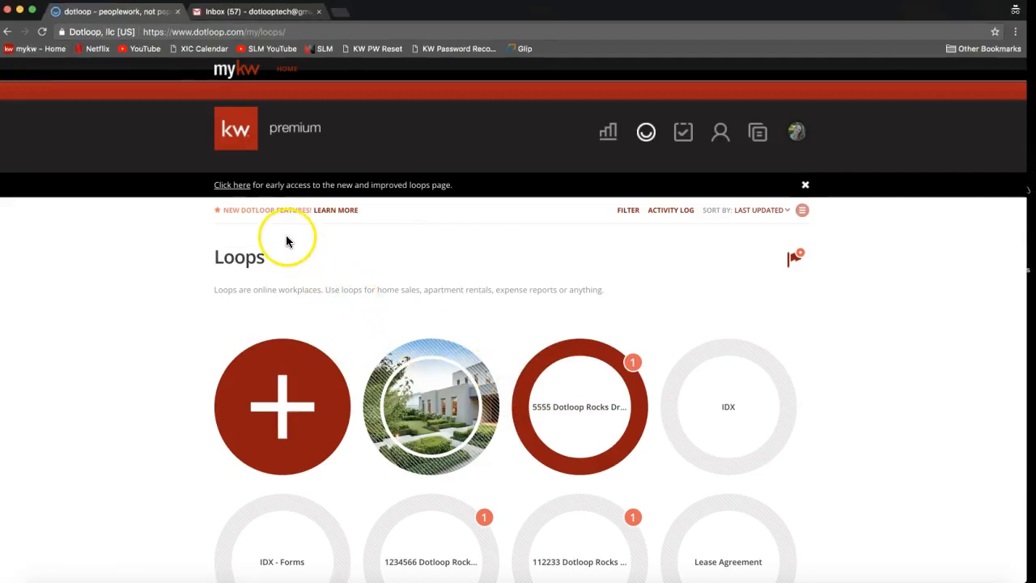
pyautogui.click(233, 187)
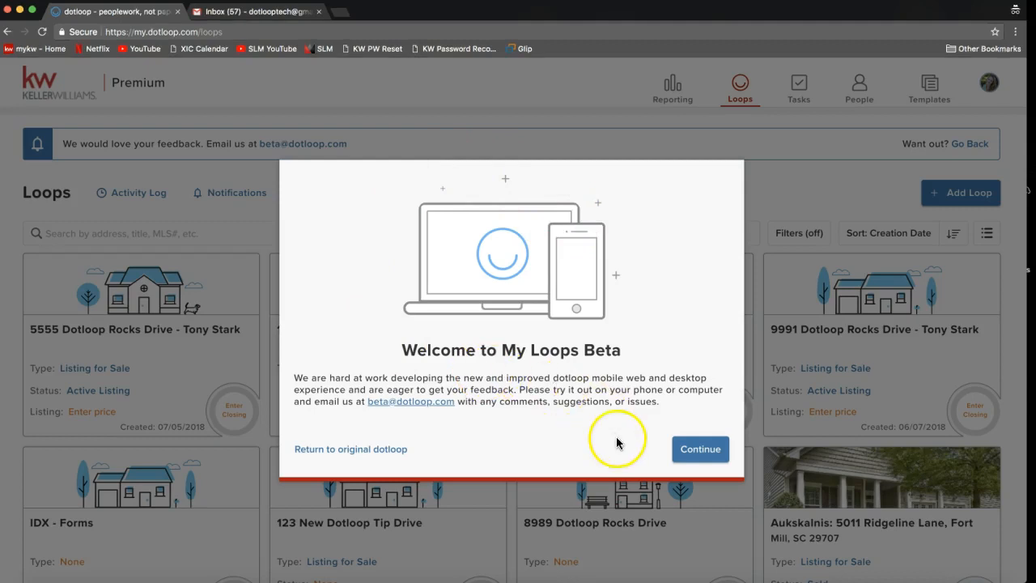
pyautogui.click(696, 456)
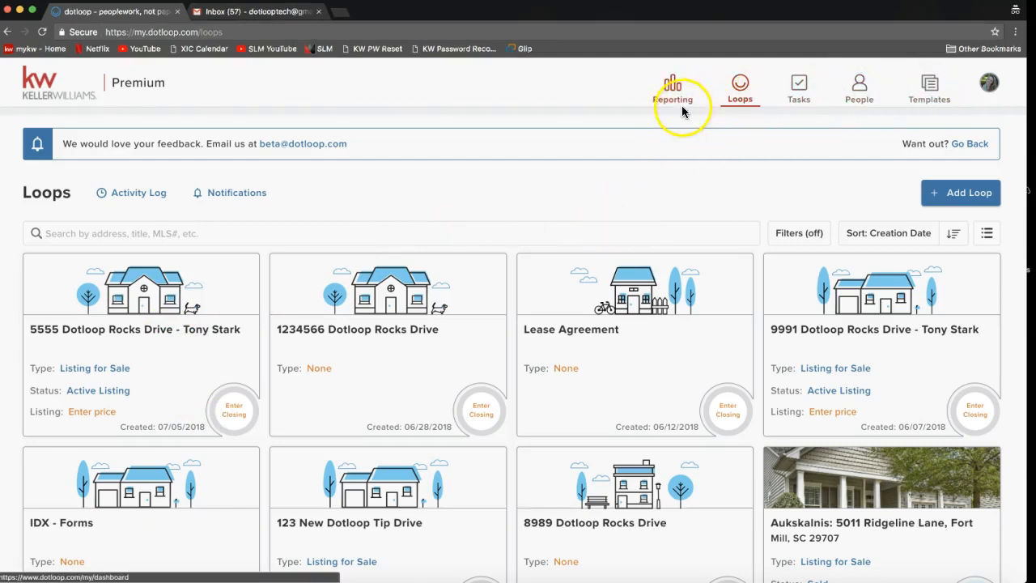
# - Open the first loop in the list to view its documents, and return to the loops overview
pyautogui.click(110, 333)
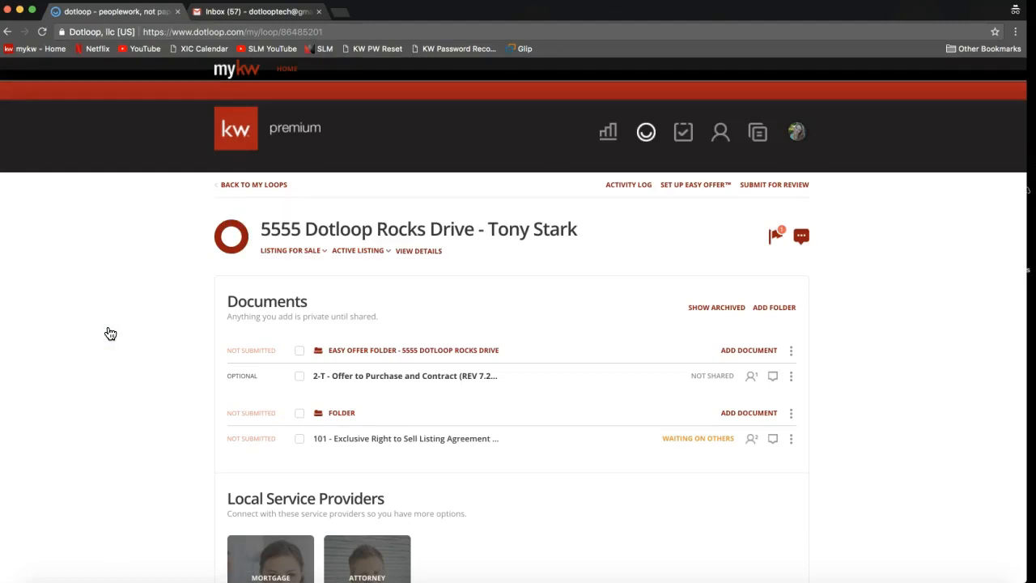
pyautogui.click(258, 190)
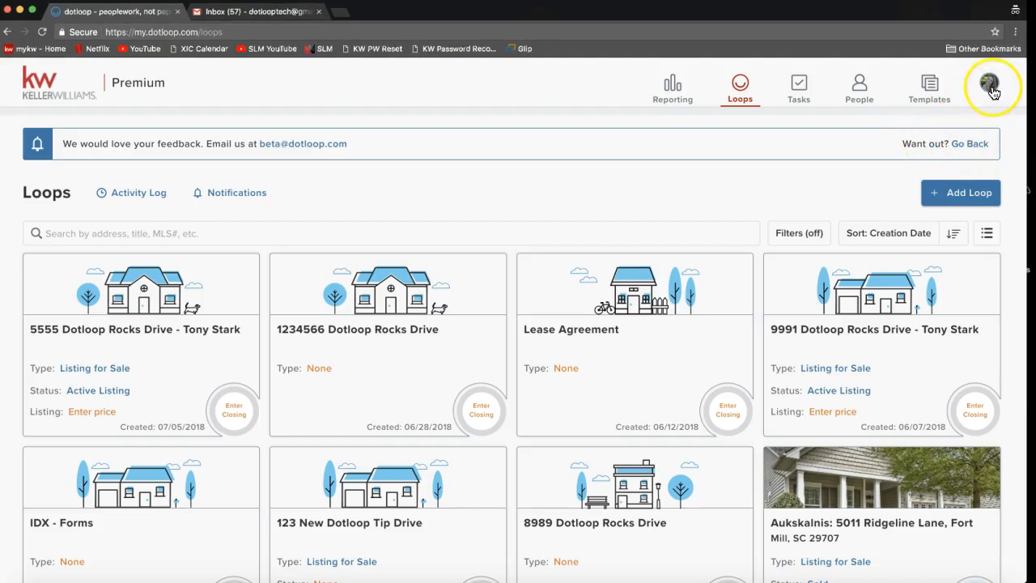
# - Return to the original loops page and display the loops in list view
pyautogui.click(975, 146)
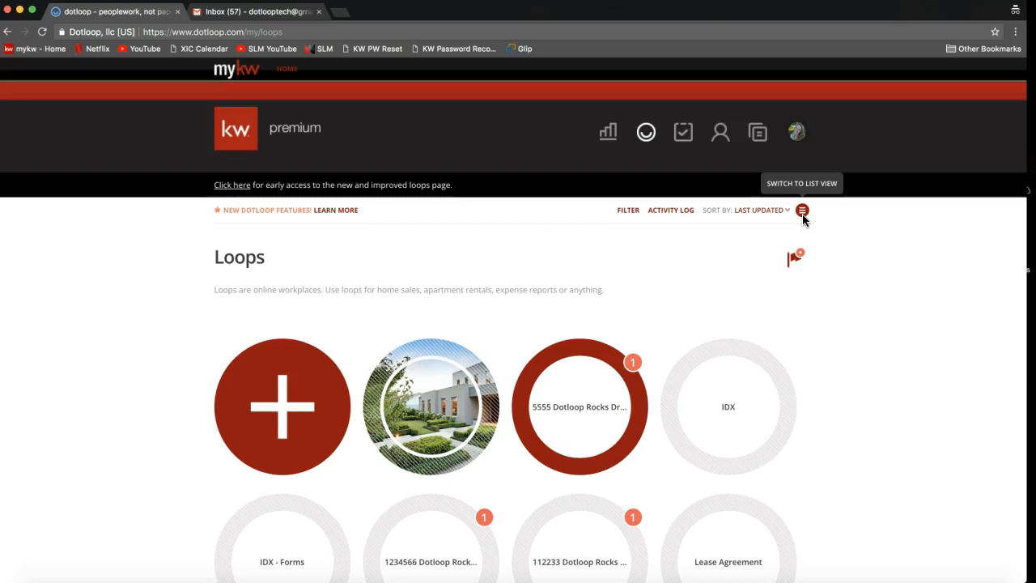
pyautogui.click(802, 212)
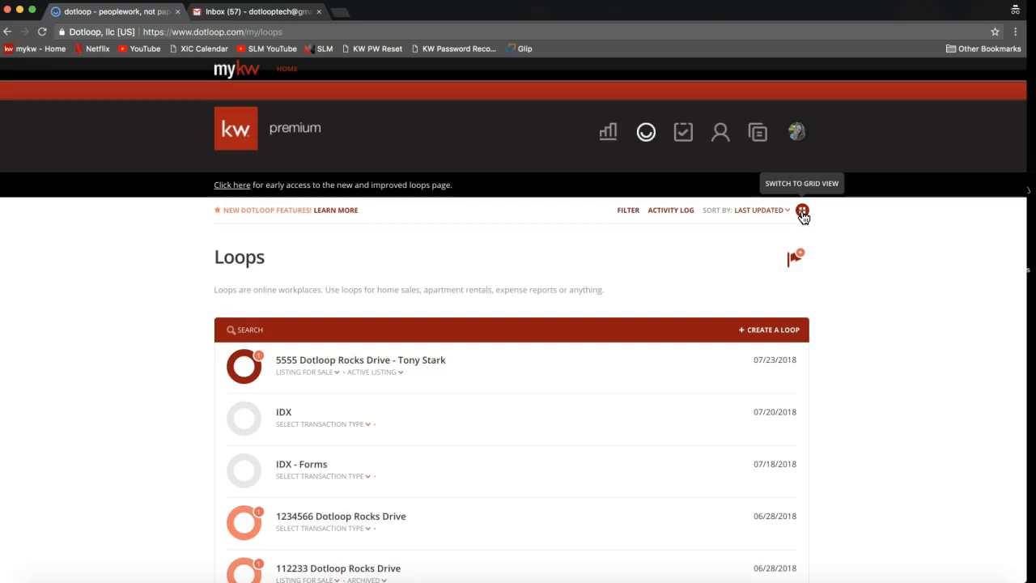
pyautogui.scroll(-1, 362, 279)
pyautogui.click(274, 292)
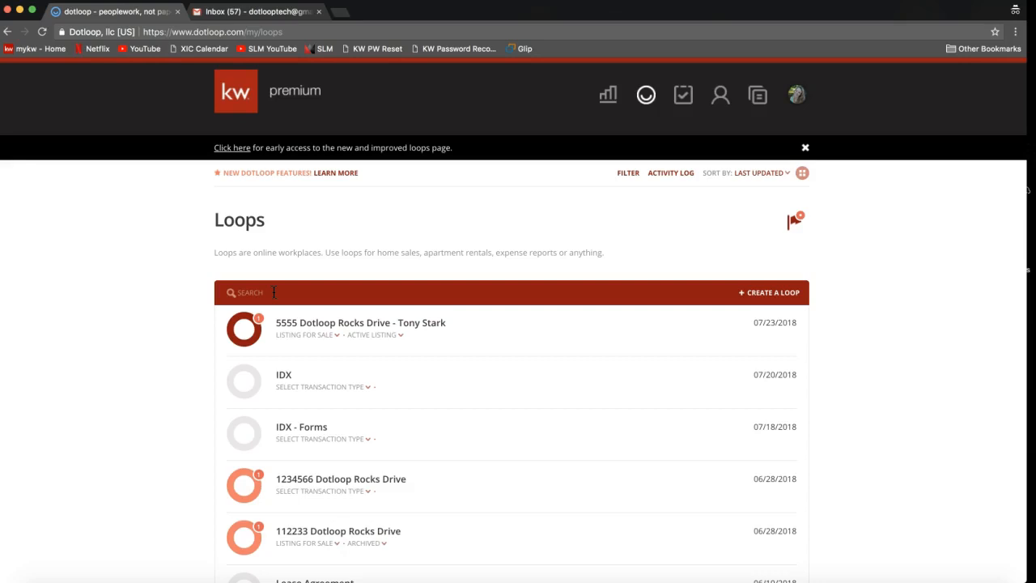
pyautogui.click(274, 293)
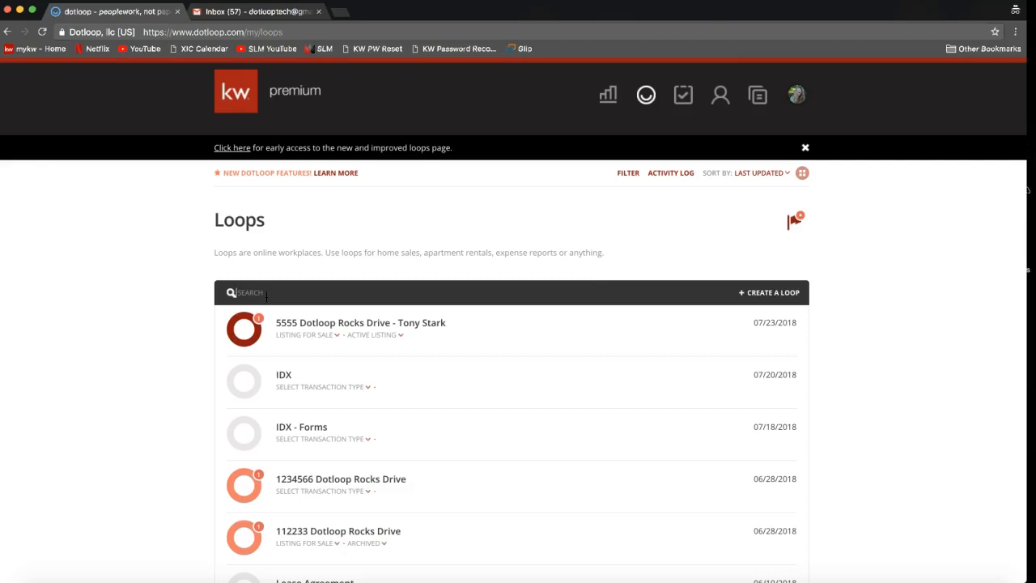
pyautogui.click(266, 296)
pyautogui.click(311, 343)
# - Set the transaction type of the loop directly below IDX - Forms to Listing for Sale
pyautogui.scroll(-1, 311, 343)
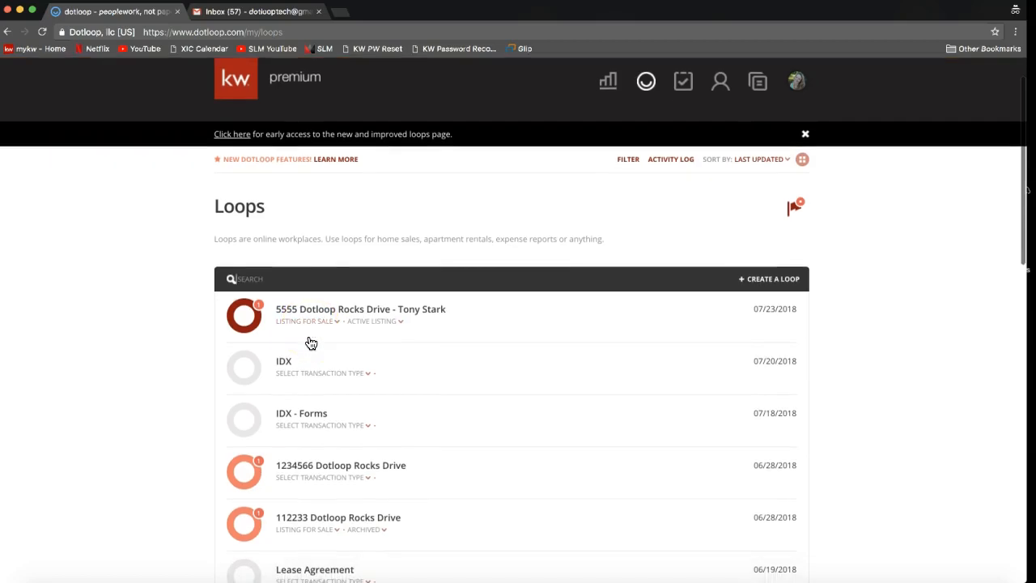
pyautogui.click(287, 320)
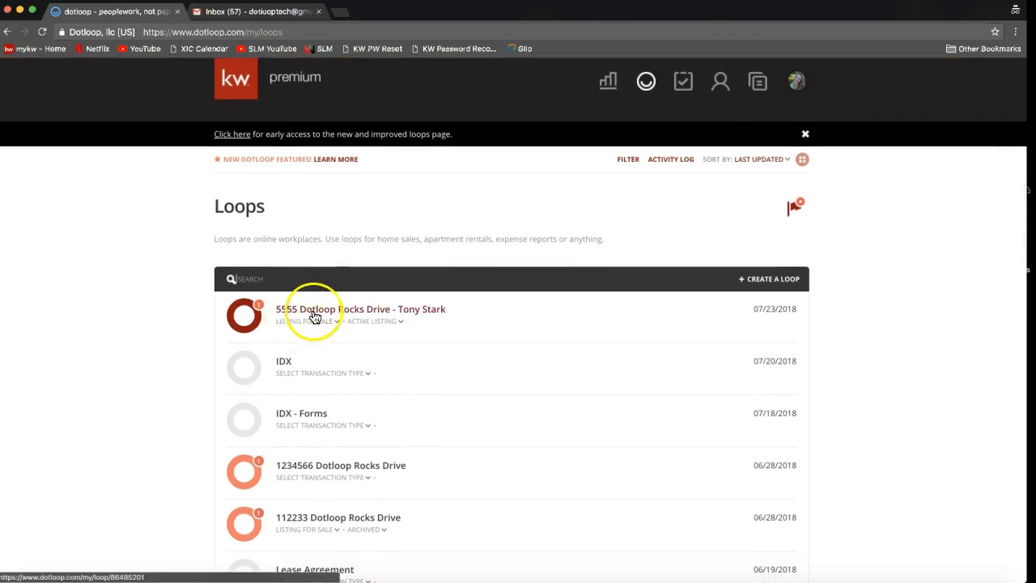
pyautogui.scroll(-2, 403, 316)
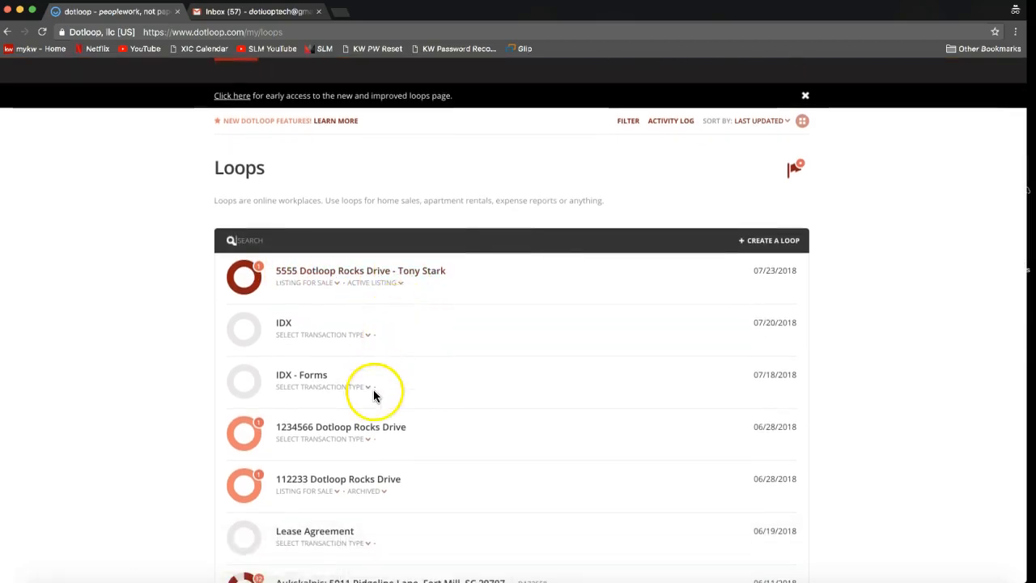
pyautogui.scroll(-3, 375, 394)
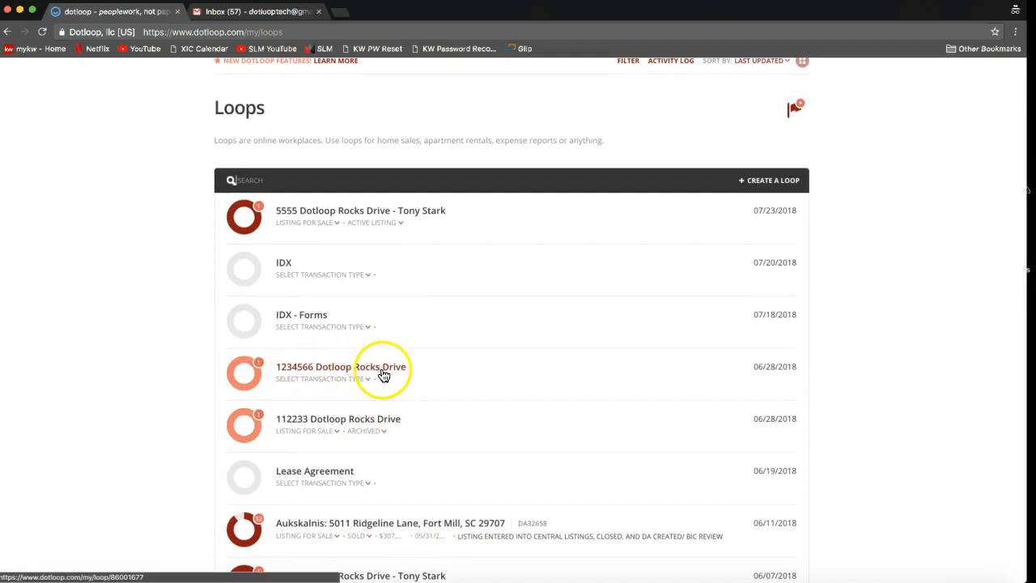
pyautogui.click(323, 379)
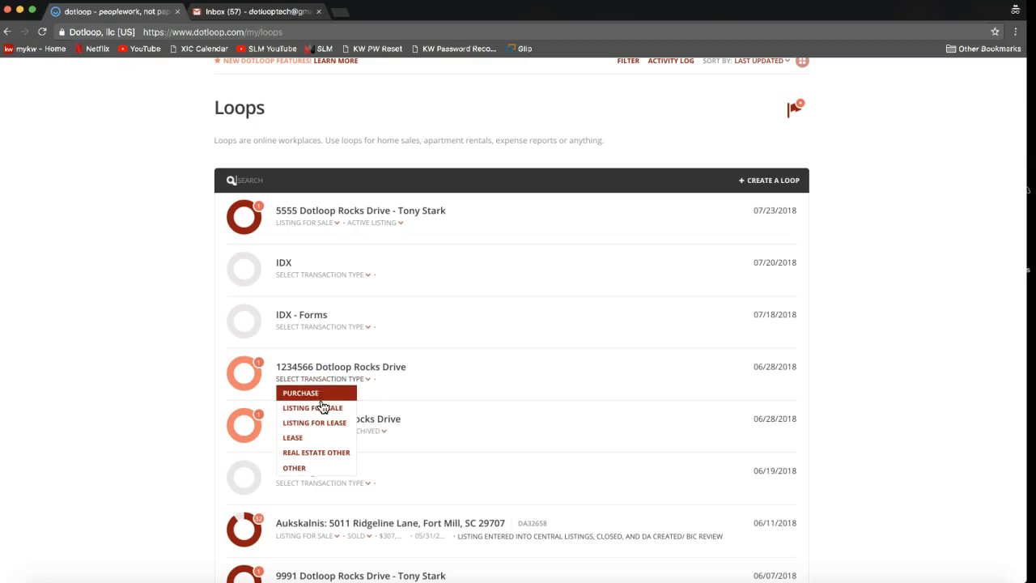
pyautogui.click(321, 407)
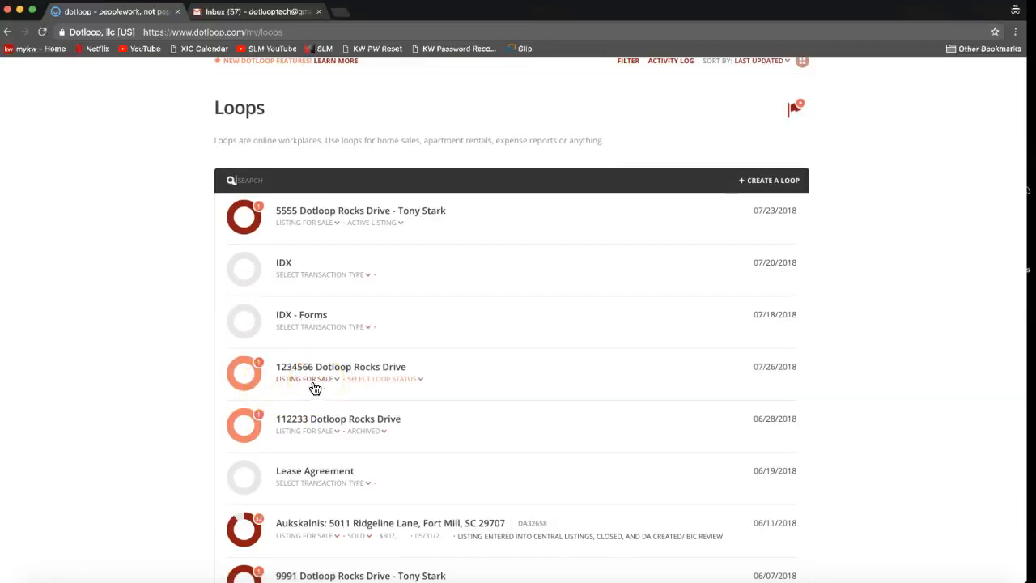
# - Set the loop status of the same listing below IDX - Forms to Archived
pyautogui.click(396, 386)
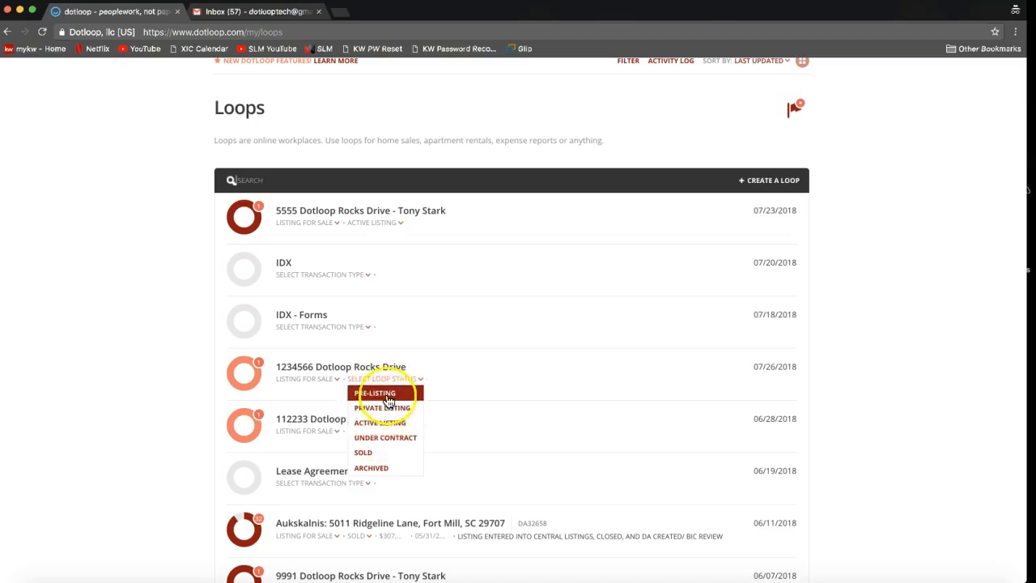
pyautogui.click(384, 456)
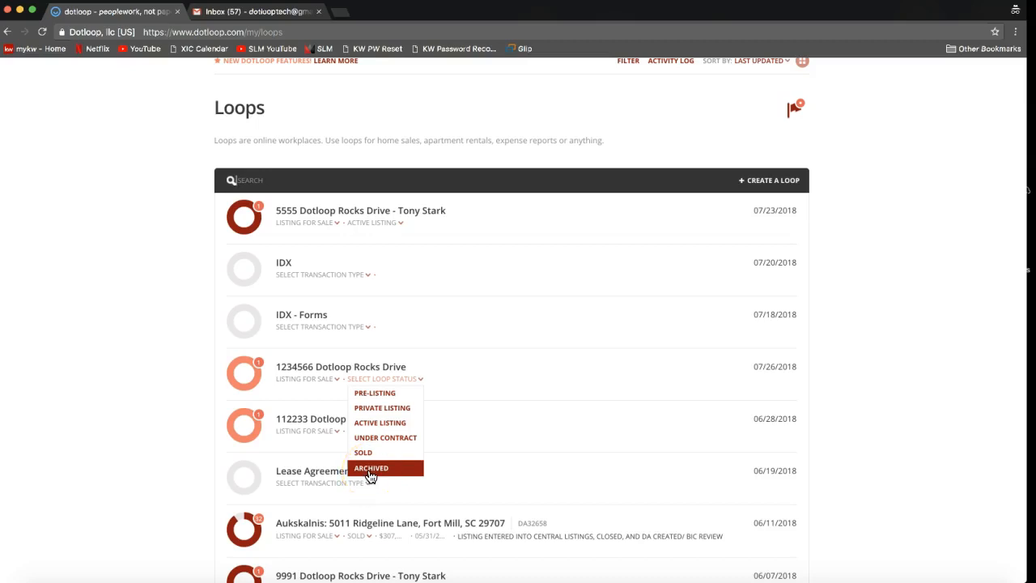
pyautogui.click(370, 471)
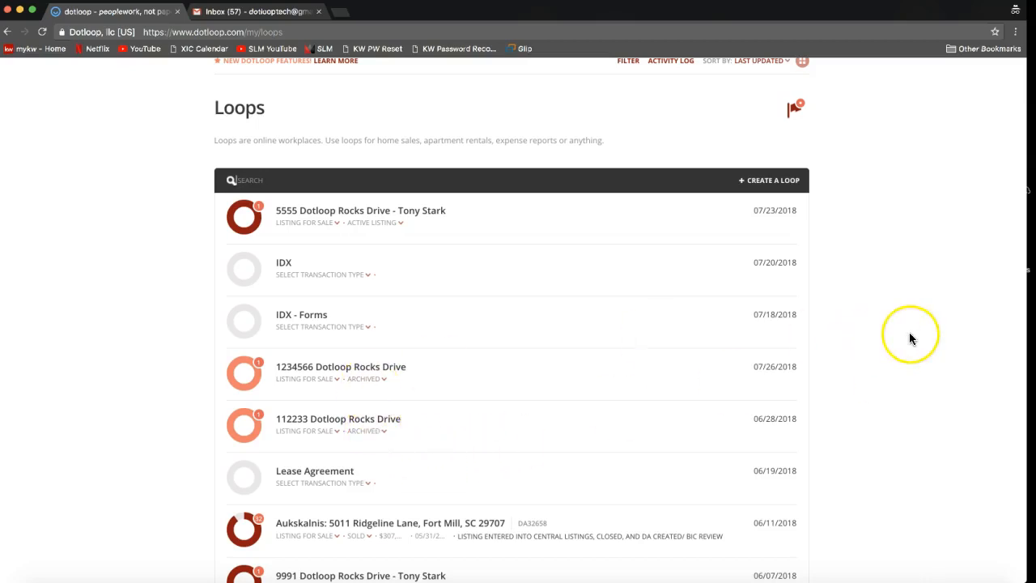
# - Open the loop filters and include the statuses No Status, Private Listing, Active Listing and Under Contract
pyautogui.scroll(3, 910, 334)
pyautogui.click(829, 303)
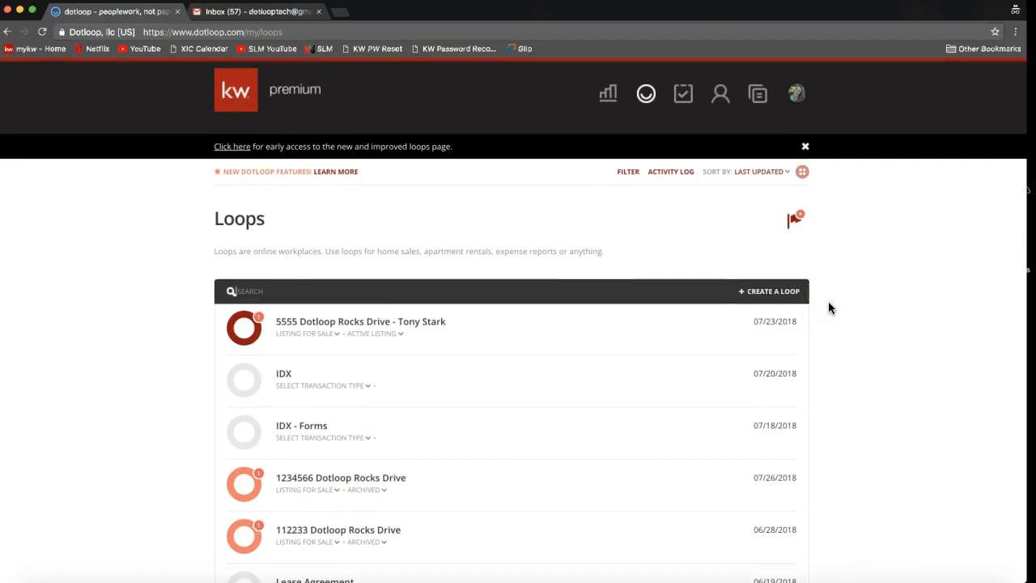
pyautogui.click(689, 215)
pyautogui.click(628, 174)
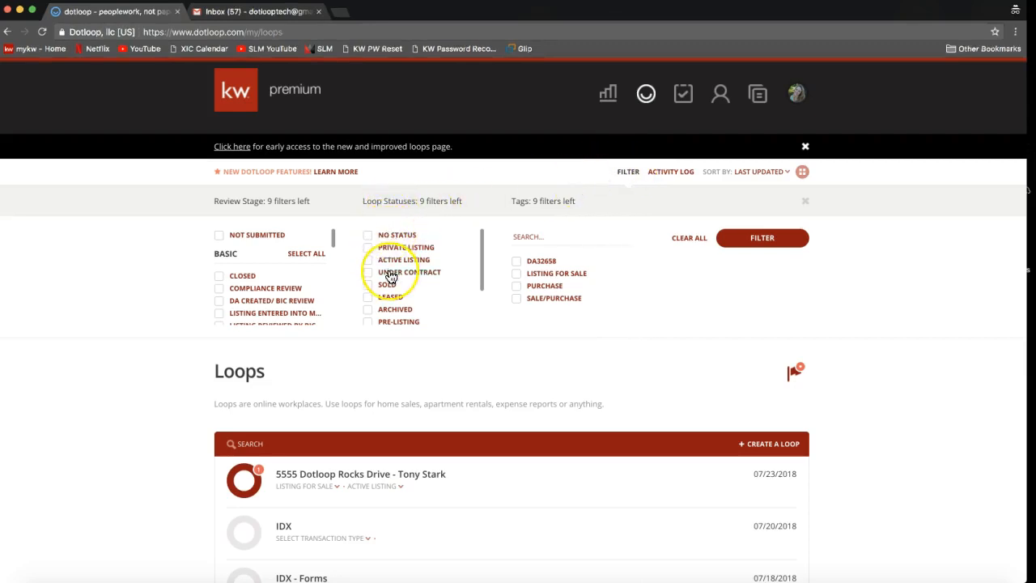
pyautogui.scroll(-2, 389, 275)
pyautogui.scroll(2, 385, 270)
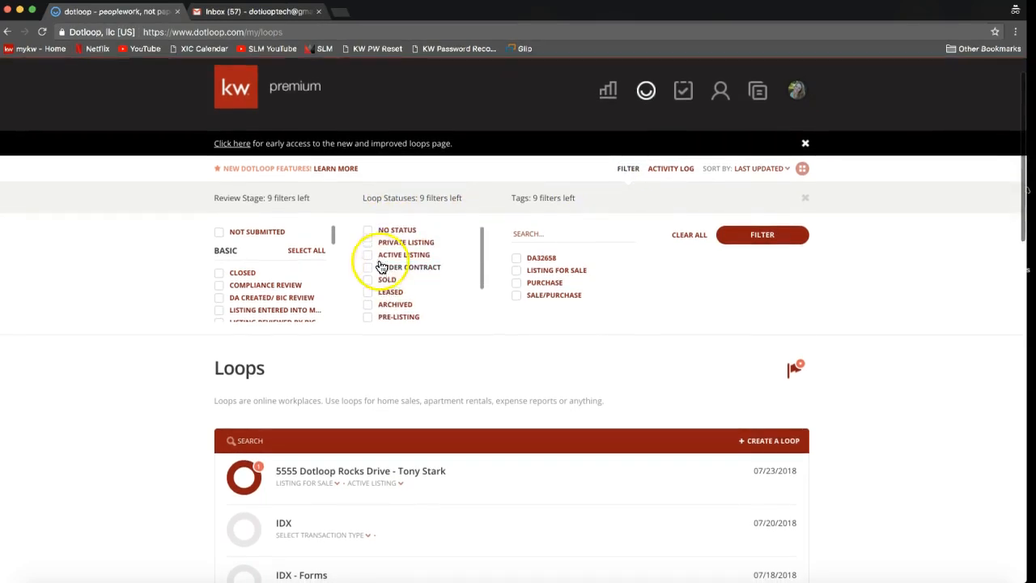
pyautogui.click(368, 230)
pyautogui.click(368, 242)
pyautogui.click(368, 256)
pyautogui.click(367, 267)
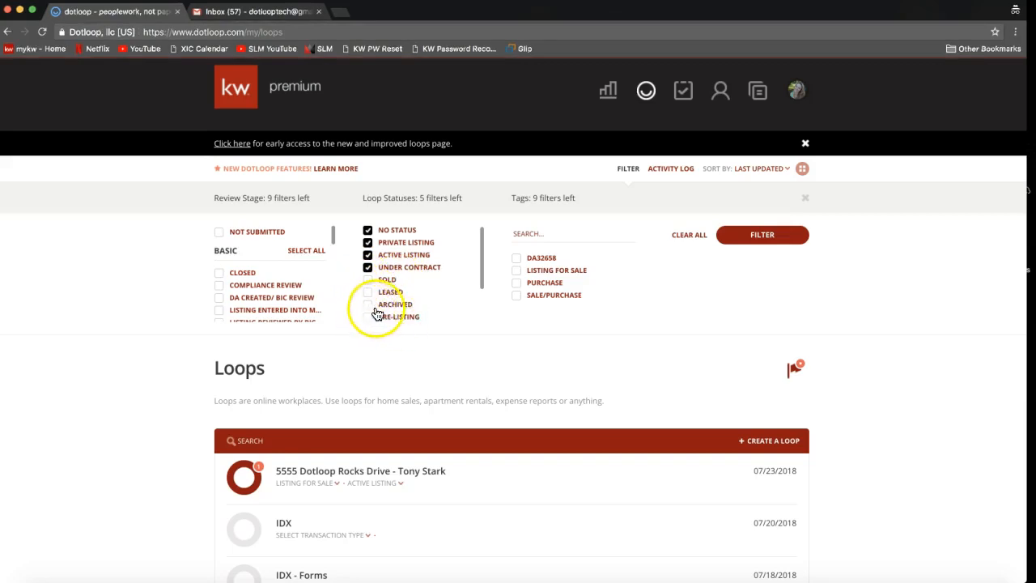
# - Add the statuses Leased, Pre-Listing, Pre-Offer and New to the filter, leaving Sold and Archived out
pyautogui.scroll(-1, 385, 313)
pyautogui.click(369, 285)
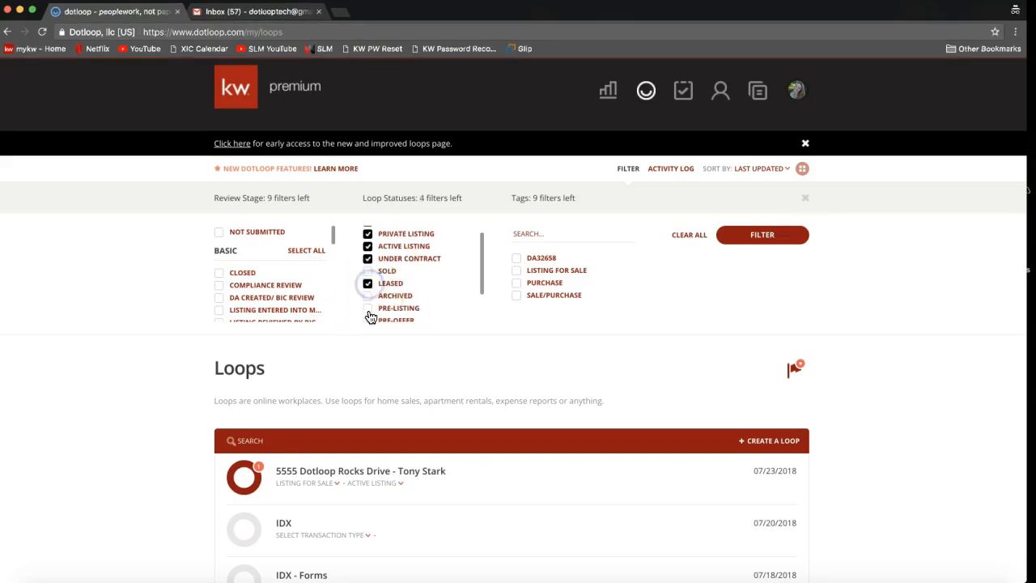
pyautogui.scroll(-2, 367, 316)
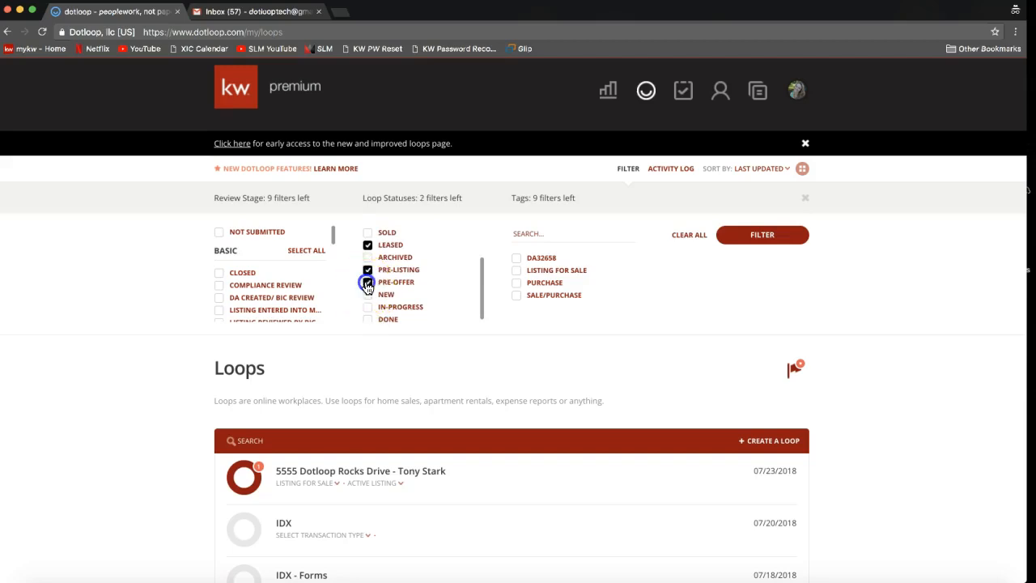
pyautogui.click(368, 295)
pyautogui.scroll(2, 365, 307)
pyautogui.click(395, 310)
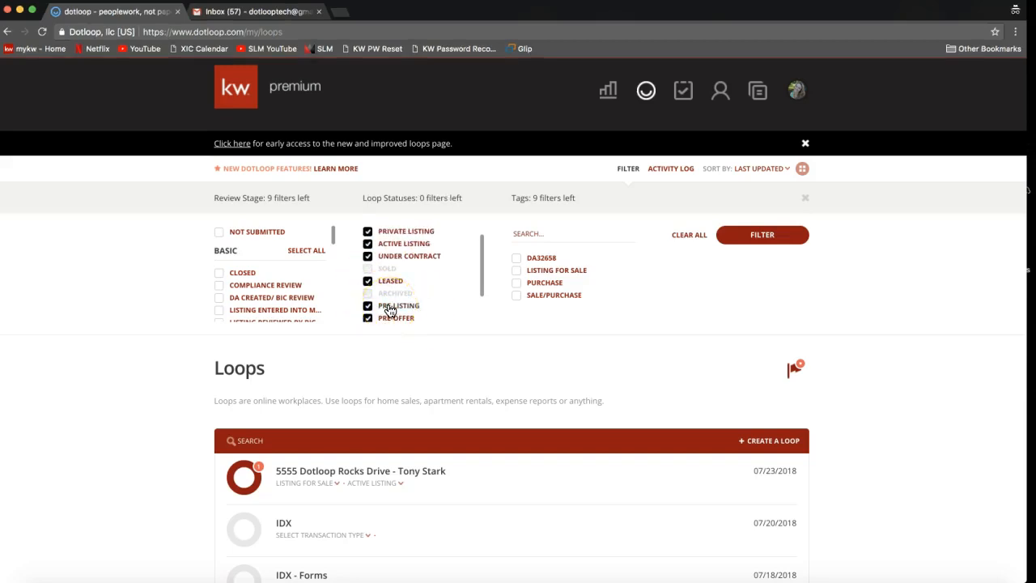
pyautogui.click(381, 305)
pyautogui.click(387, 276)
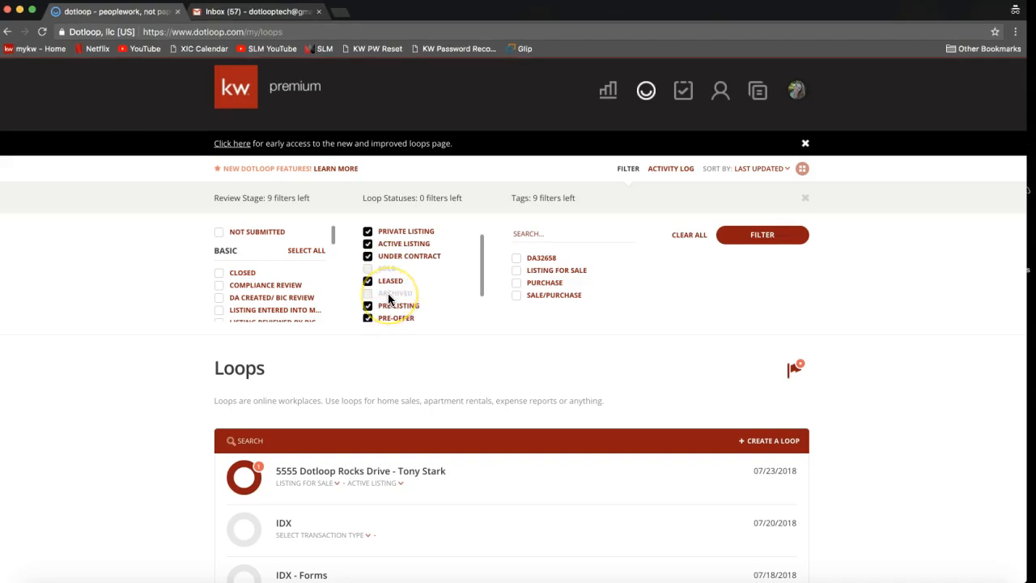
pyautogui.click(425, 294)
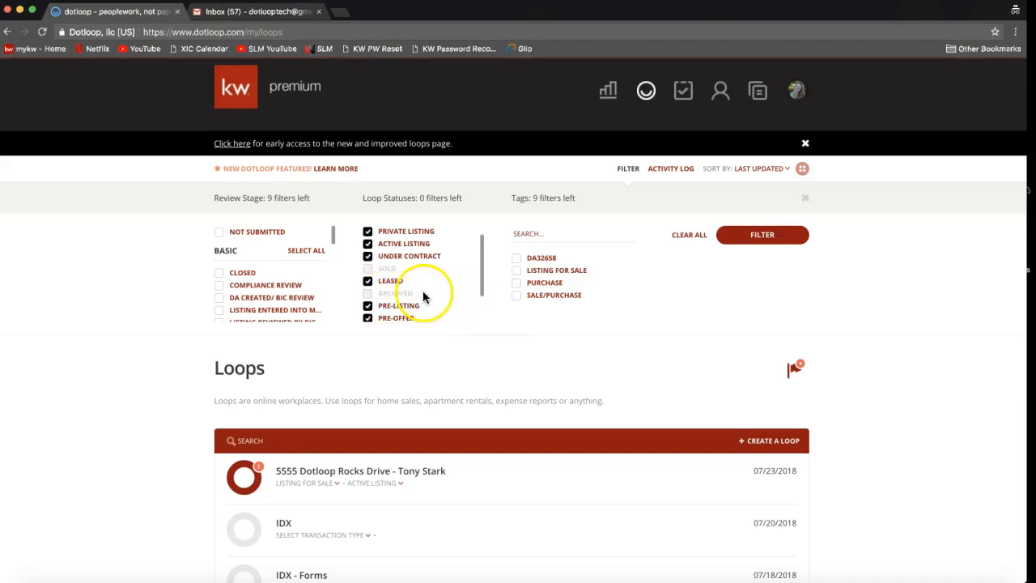
# - Apply the selected status filters to the loops list and look through the filtered loops
pyautogui.click(773, 243)
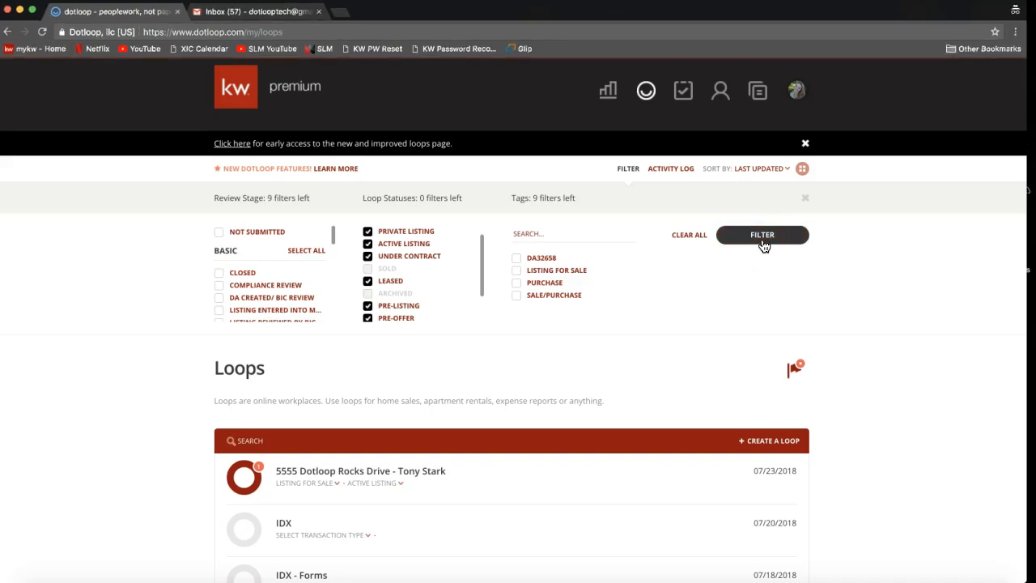
pyautogui.click(762, 242)
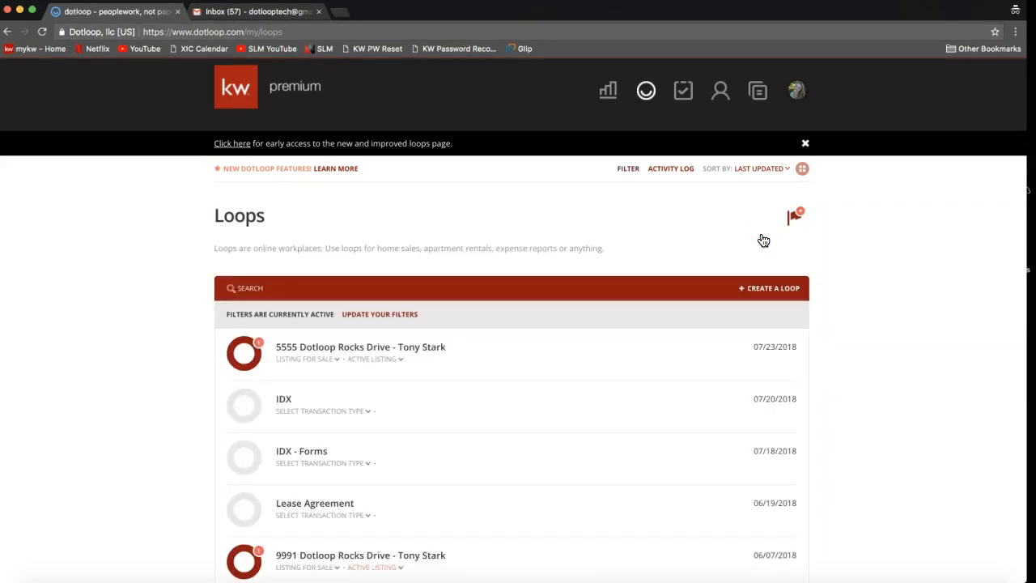
pyautogui.scroll(-2, 429, 490)
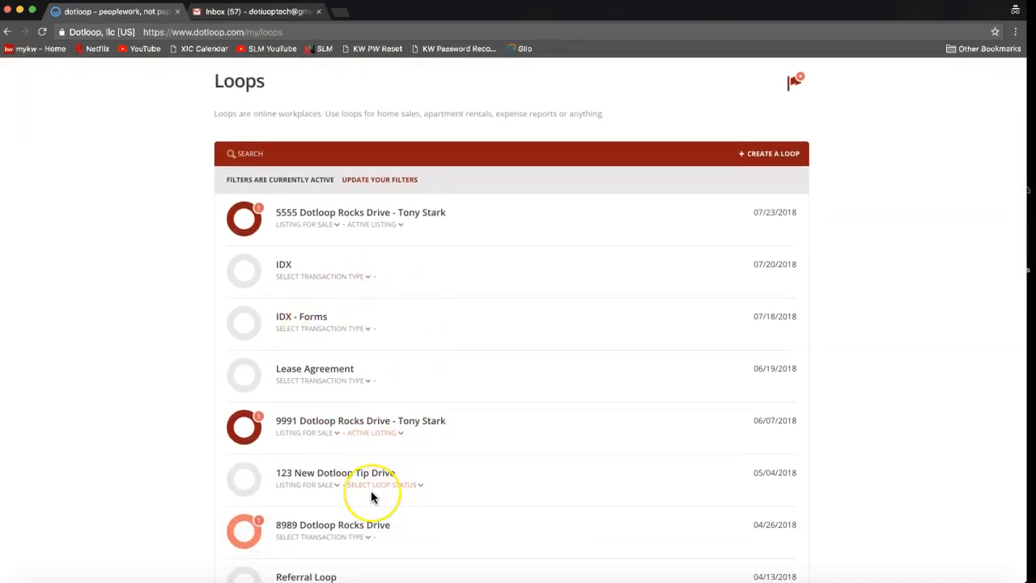
# - Clear all filter selections and apply the empty filter to the loops list
pyautogui.scroll(3, 372, 497)
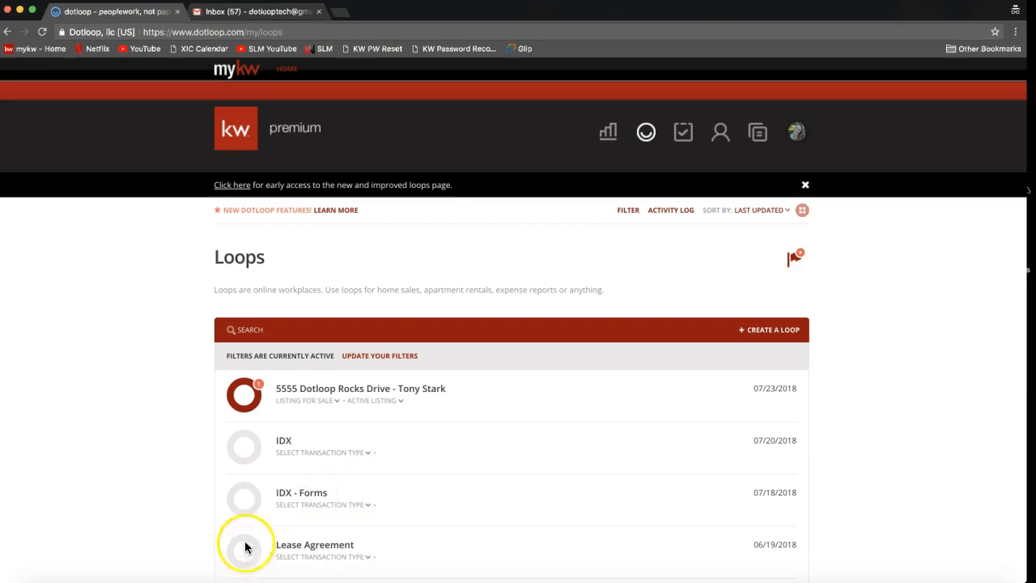
pyautogui.click(628, 212)
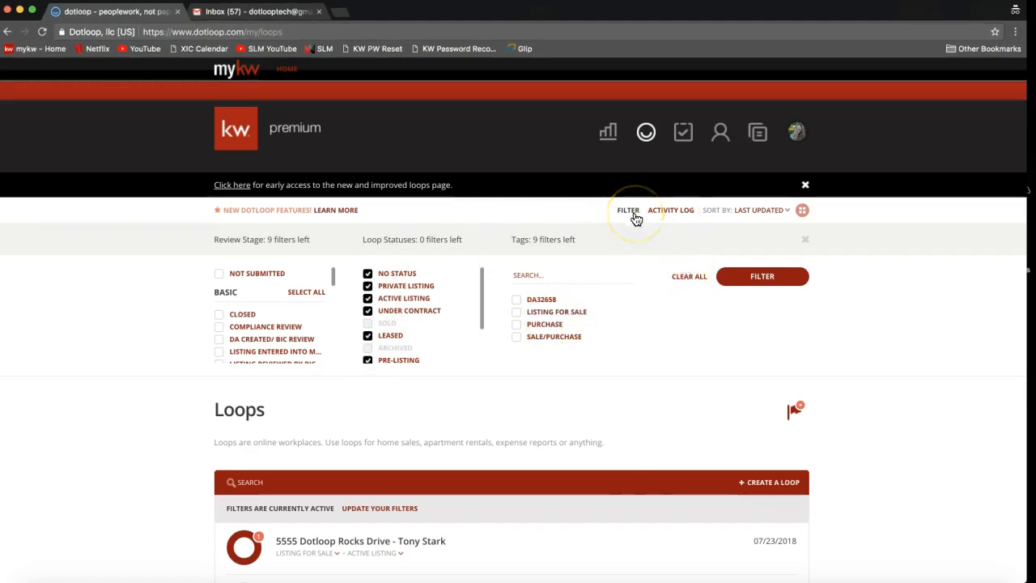
pyautogui.click(691, 279)
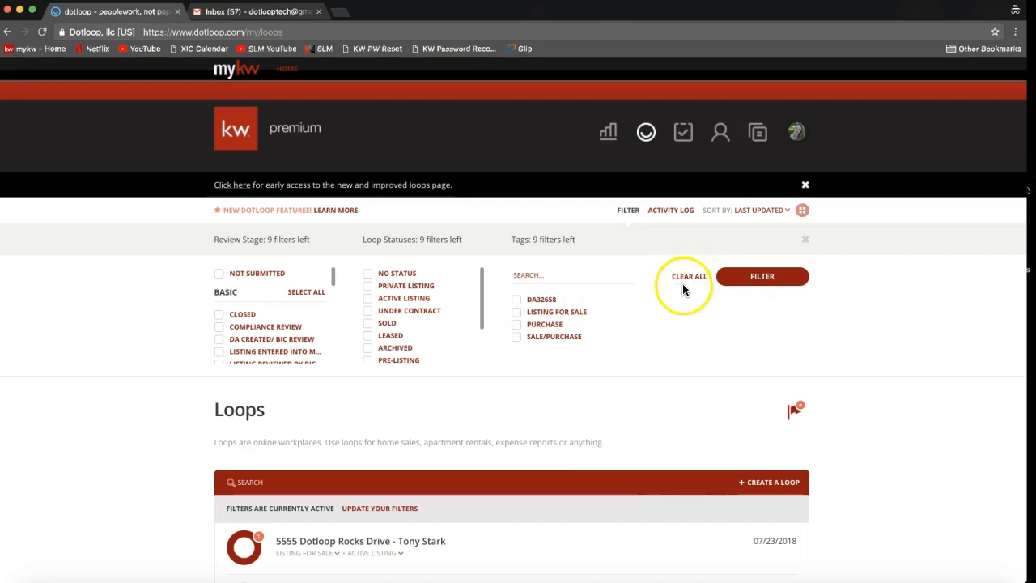
pyautogui.click(404, 351)
pyautogui.click(759, 284)
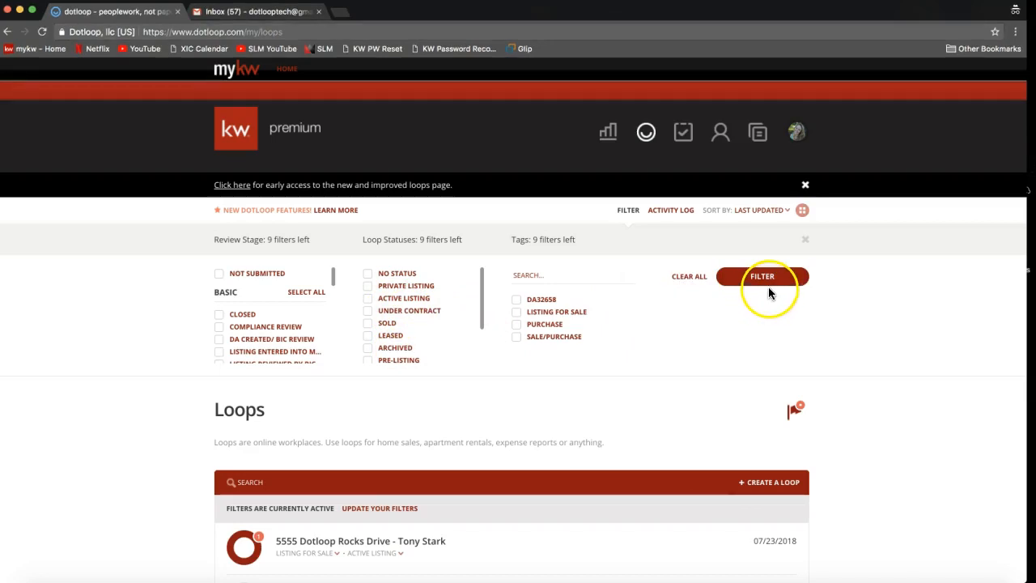
pyautogui.click(768, 288)
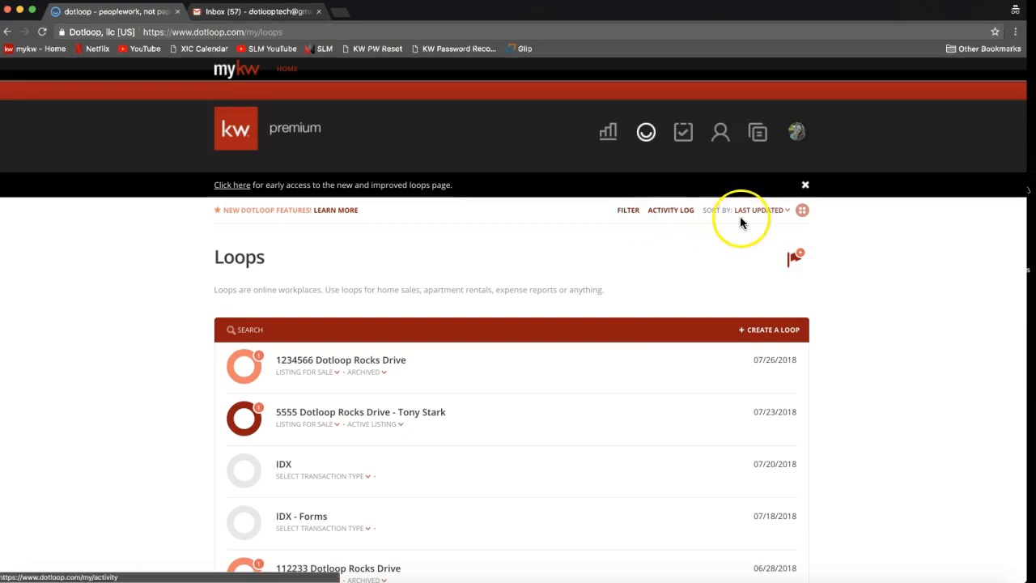
# - Reverse the loops list's Last Updated sort order and switch it back to the most recently updated first
pyautogui.click(761, 212)
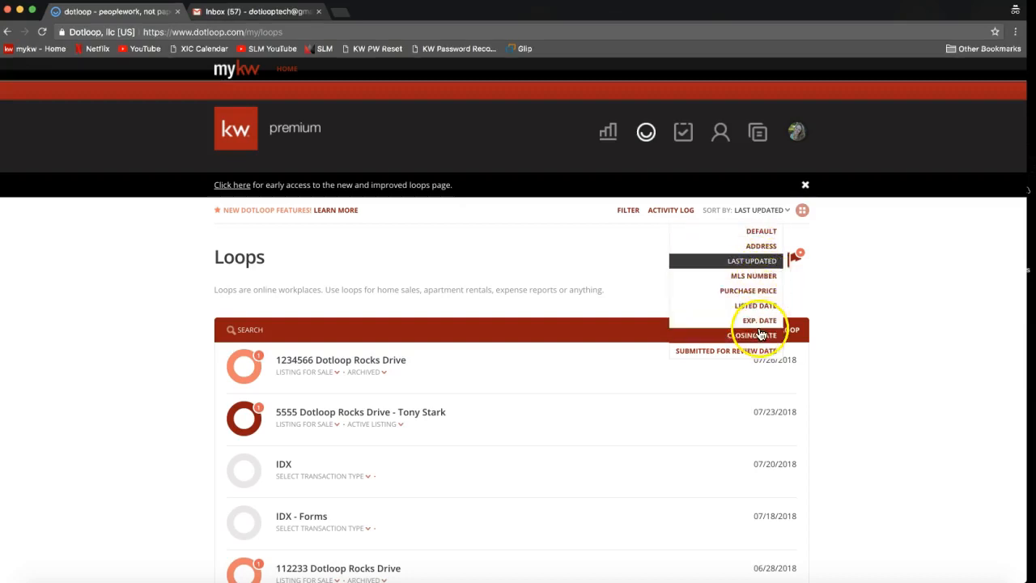
pyautogui.click(720, 266)
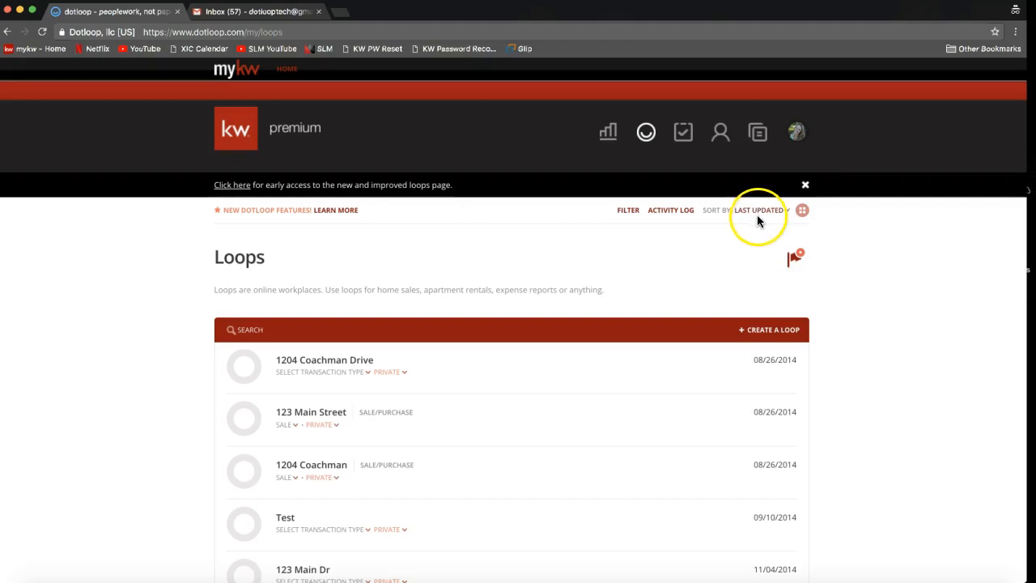
pyautogui.click(747, 217)
pyautogui.click(745, 260)
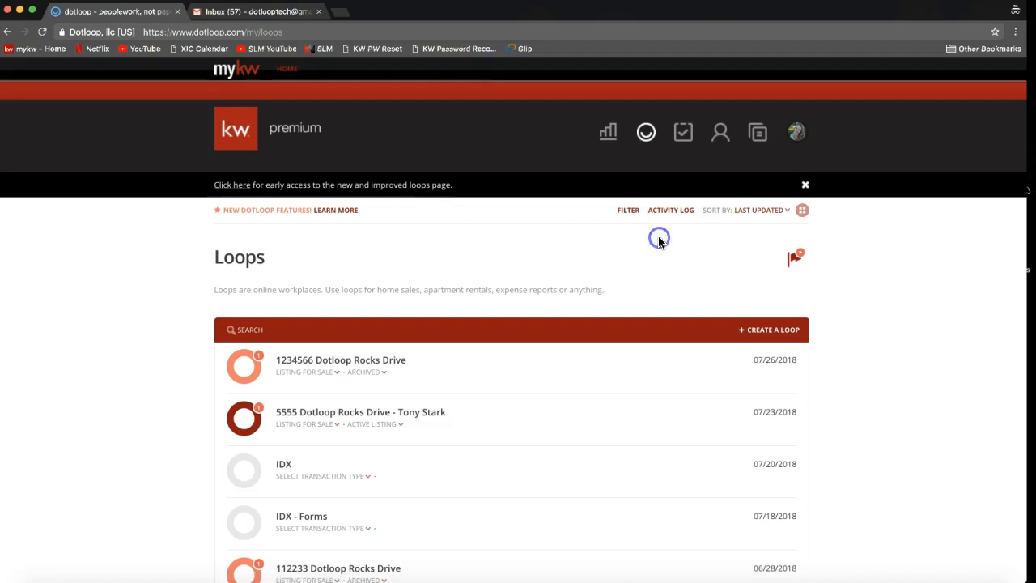
pyautogui.scroll(-1, 659, 242)
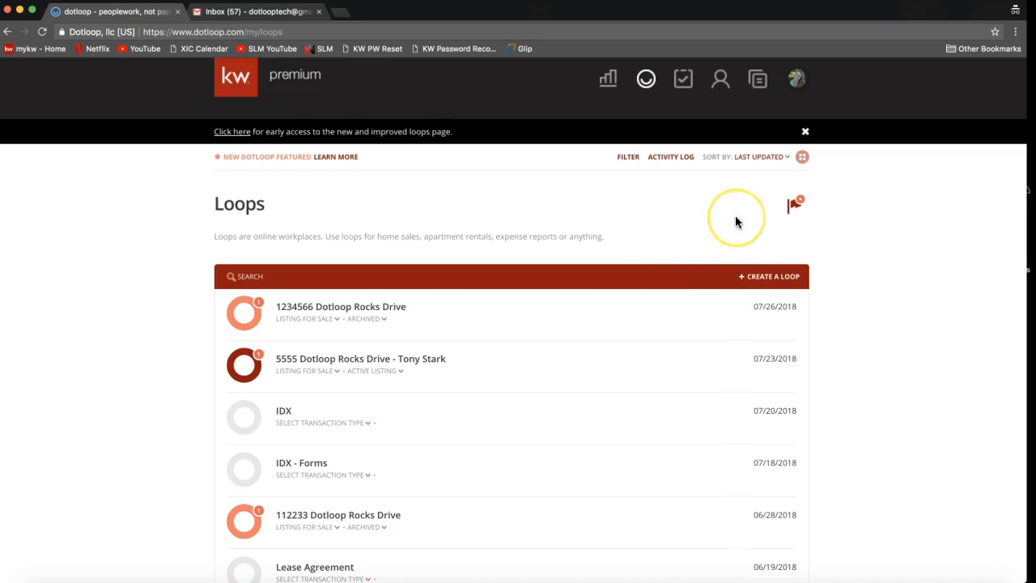
pyautogui.scroll(1, 735, 215)
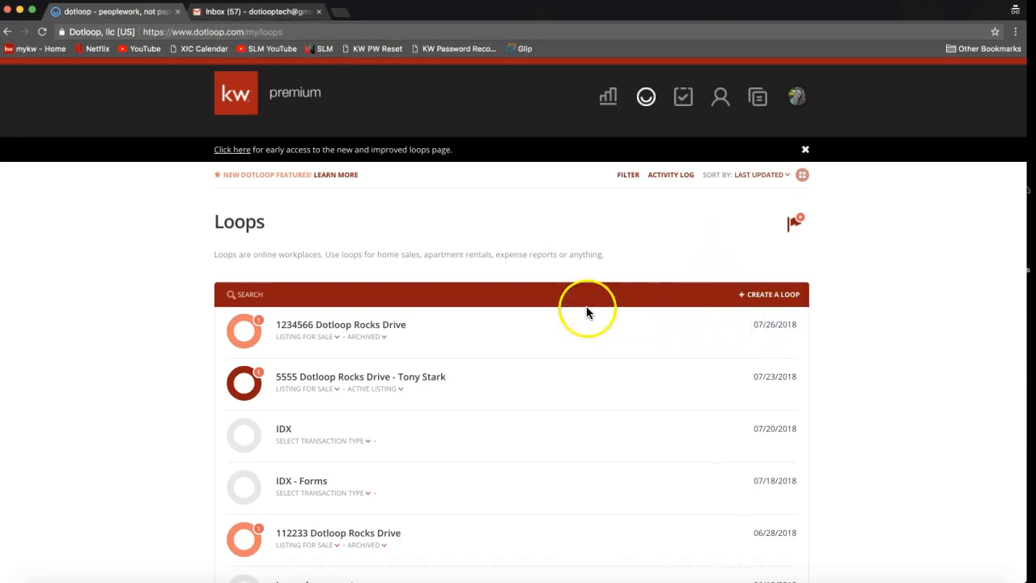
# - Start creating a new loop and enter the property's street address as its name
pyautogui.click(765, 298)
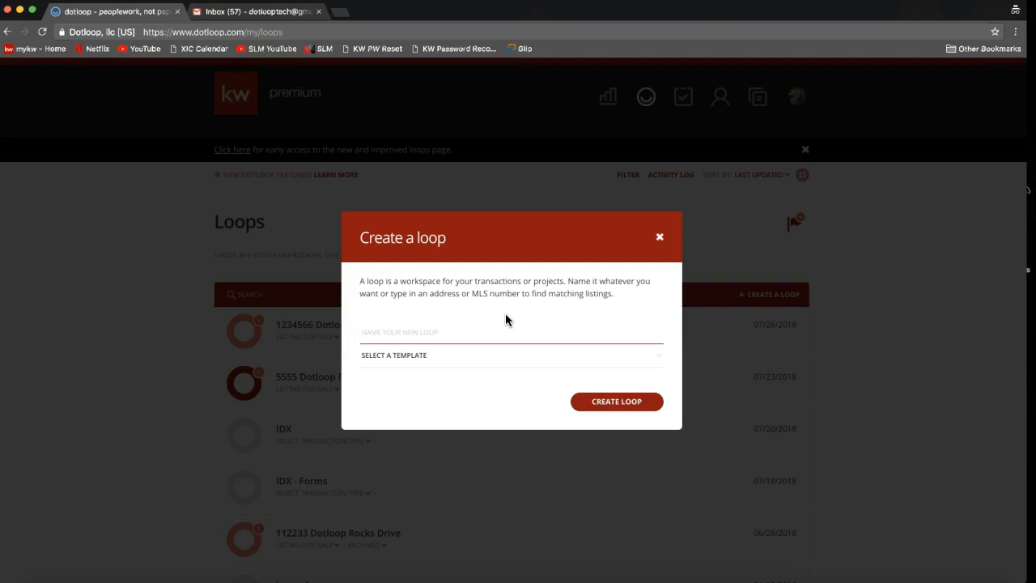
pyautogui.write('900 Dotloop Rocks Drive')
# - Replace the new loop's name with 234 to search for matching listings
pyautogui.press('super+a')
pyautogui.press('BackSpace')
pyautogui.write('12')
pyautogui.press('BackSpace')
pyautogui.press('BackSpace')
pyautogui.write('234')
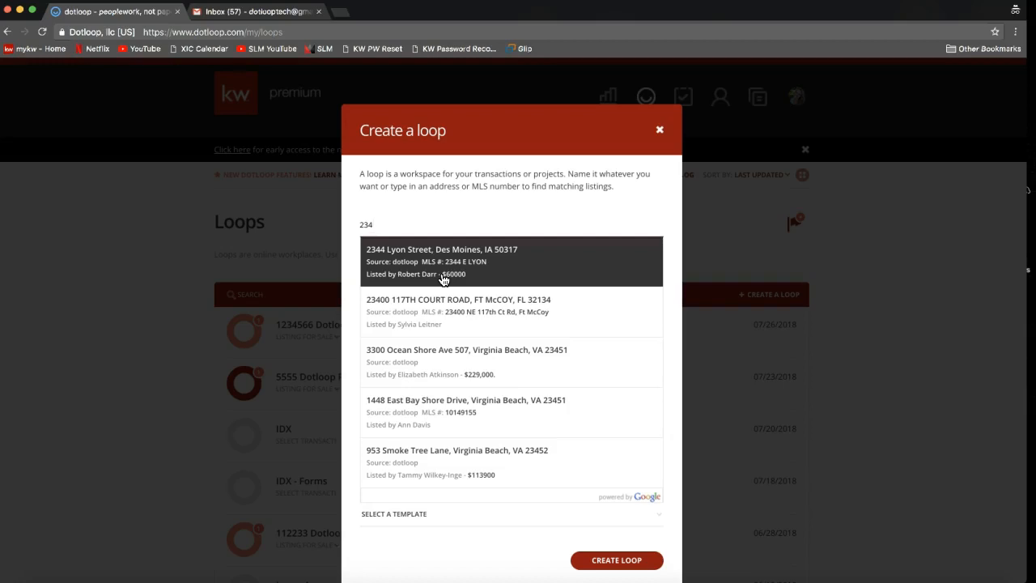
# - Name the new loop with the property's street address again and dismiss the suggested listings
pyautogui.doubleClick(373, 225)
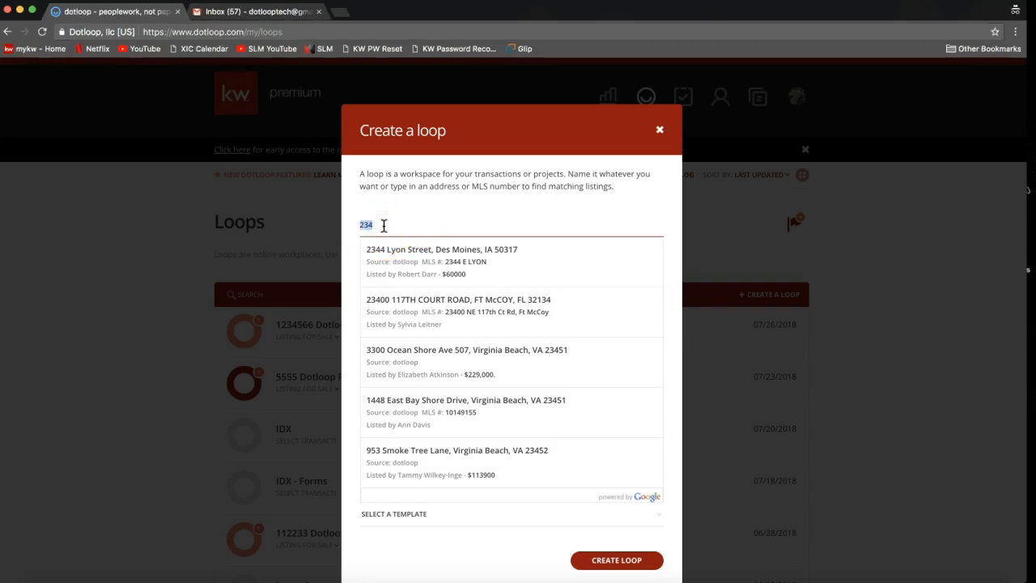
pyautogui.write('900 Do')
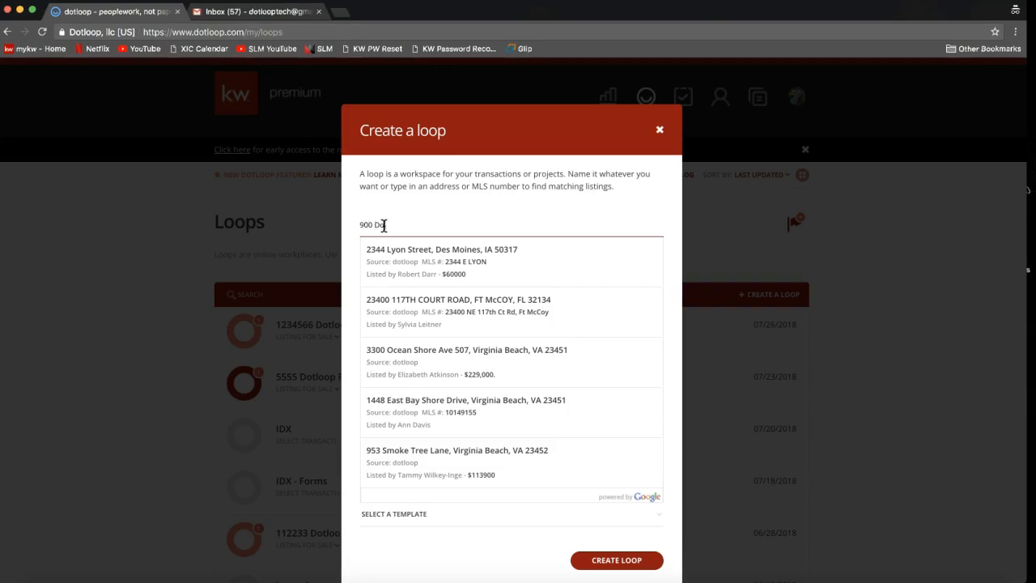
pyautogui.write('tloop Rocks Drive')
pyautogui.click(470, 199)
pyautogui.click(470, 198)
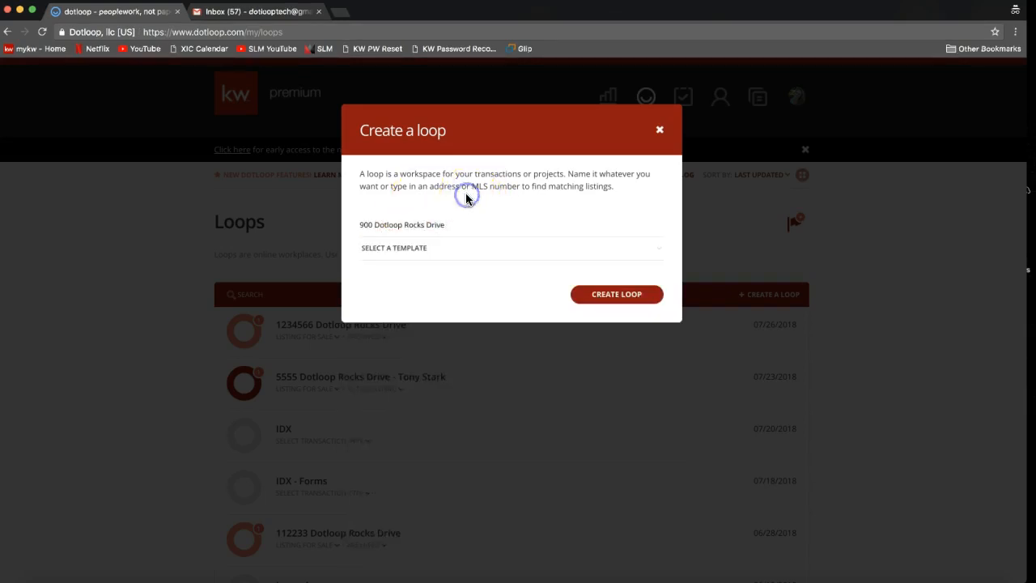
# - Look through the available loop templates, then create the loop without selecting a template
pyautogui.click(393, 250)
pyautogui.click(402, 249)
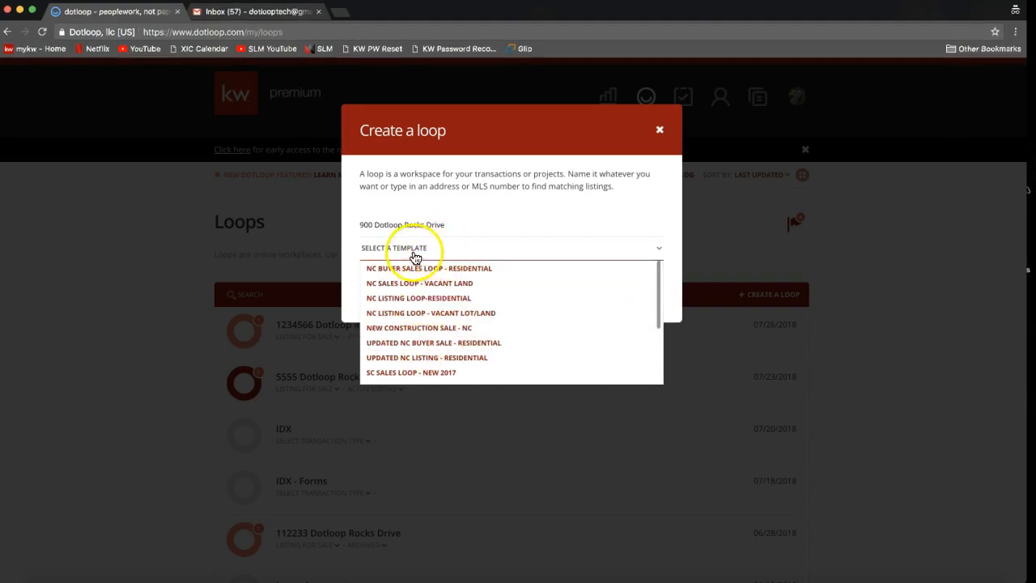
pyautogui.click(407, 227)
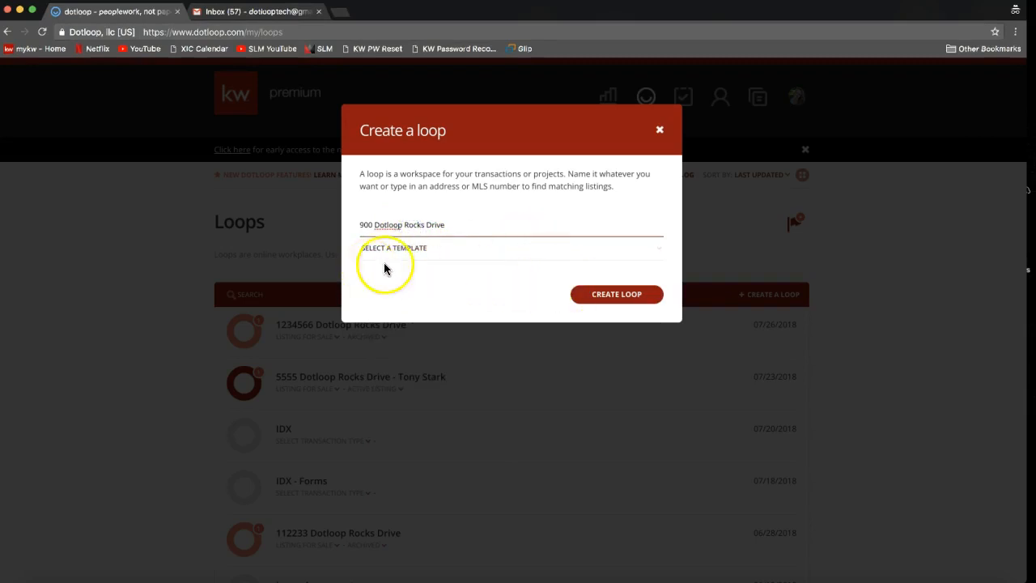
pyautogui.click(613, 304)
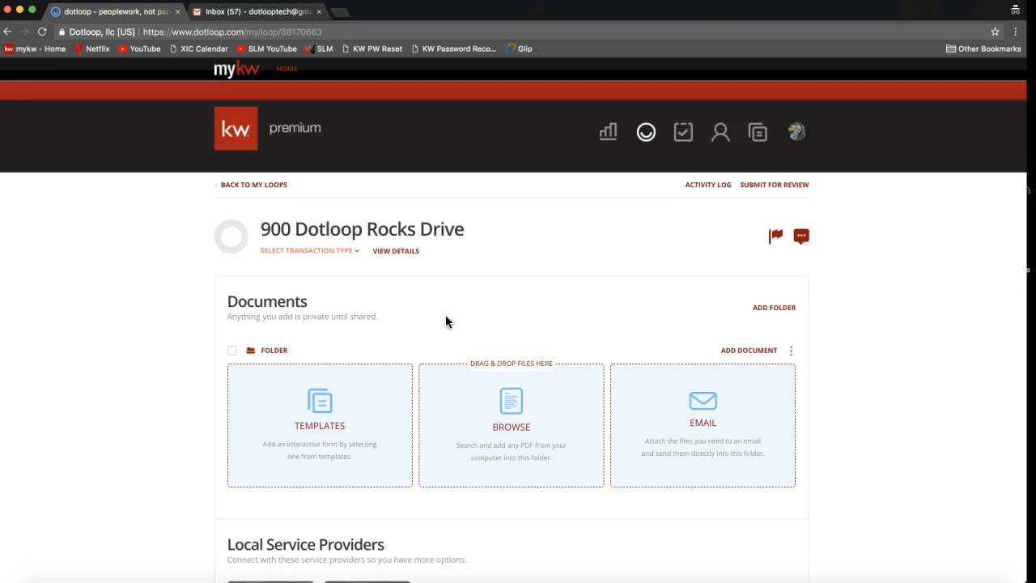
# - Examine the new loop's Documents, Local Service Providers, People and Add tasks sections
pyautogui.click(346, 306)
pyautogui.click(230, 301)
pyautogui.moveTo(230, 301); pyautogui.dragTo(310, 303)
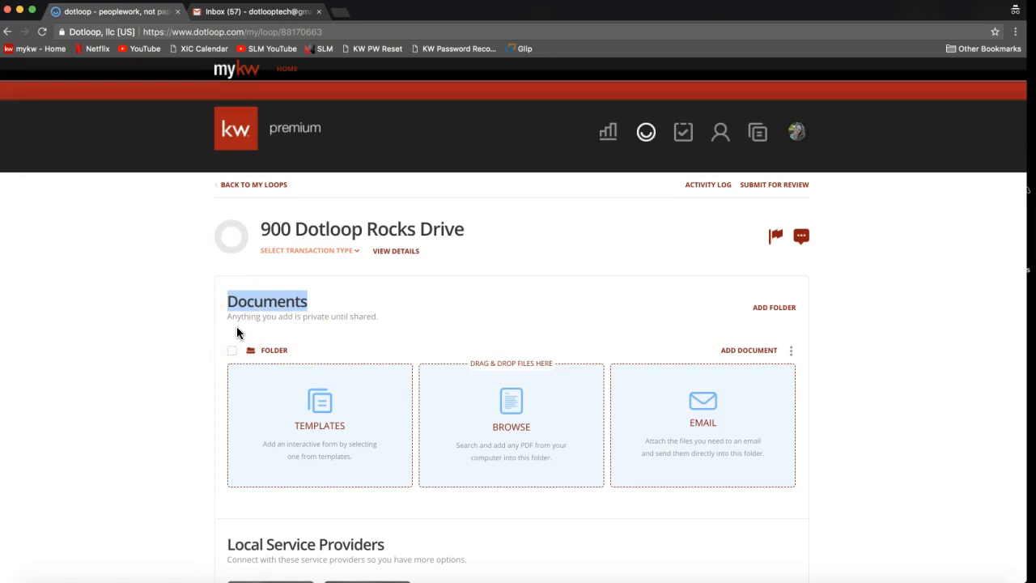
pyautogui.moveTo(225, 317)
pyautogui.mouseDown()
pyautogui.moveTo(273, 319)
pyautogui.moveTo(224, 318)
pyautogui.mouseUp()
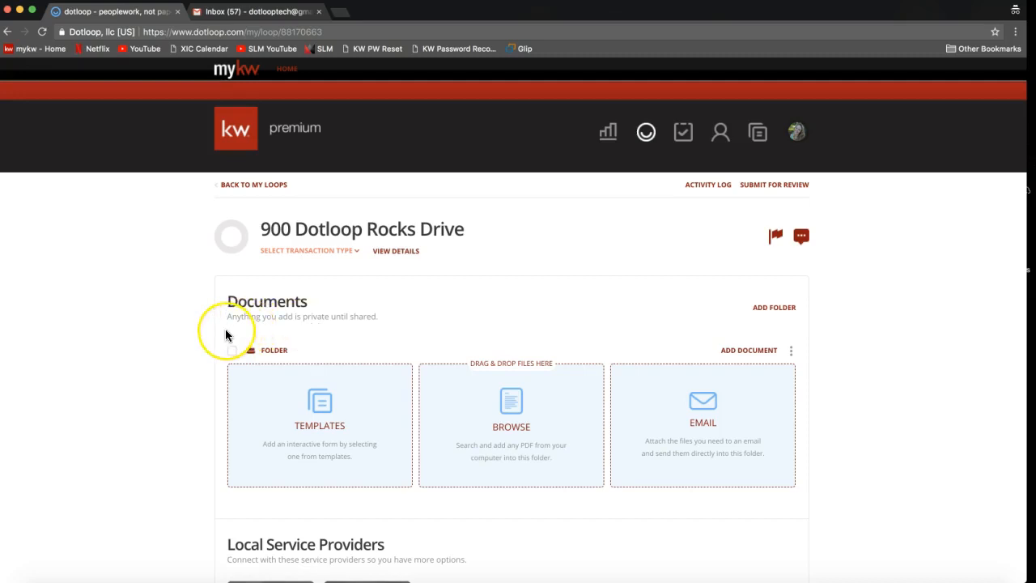
pyautogui.scroll(-3, 226, 334)
pyautogui.scroll(-6, 226, 334)
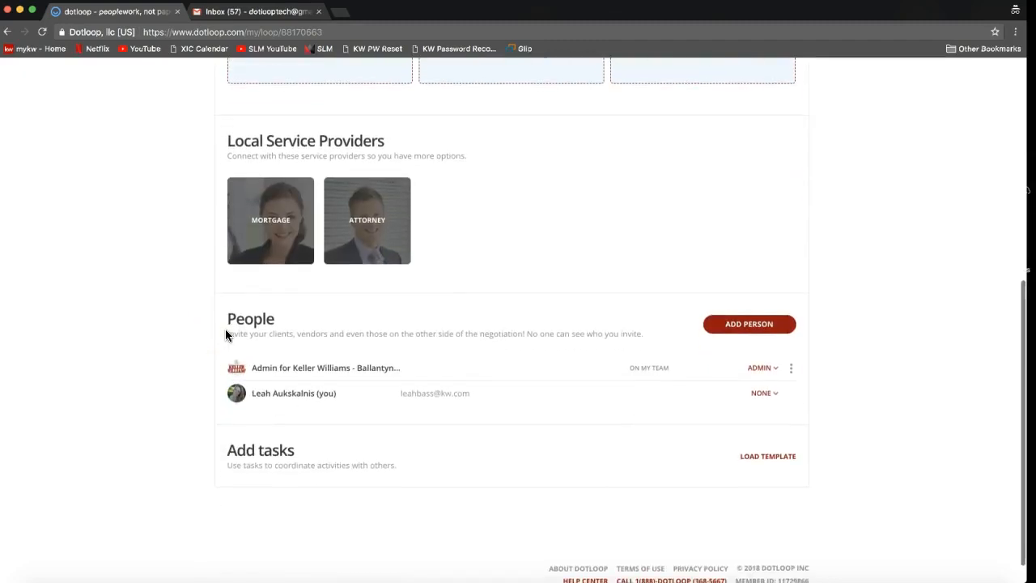
pyautogui.moveTo(225, 317)
pyautogui.mouseDown()
pyautogui.moveTo(254, 319)
pyautogui.moveTo(240, 319)
pyautogui.mouseUp()
pyautogui.doubleClick(240, 319)
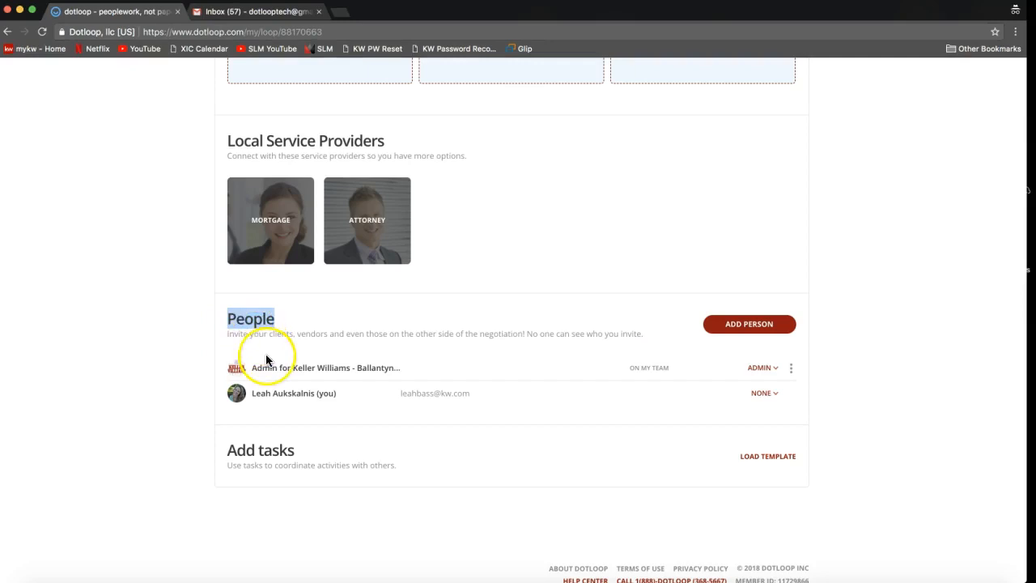
pyautogui.scroll(-1, 266, 359)
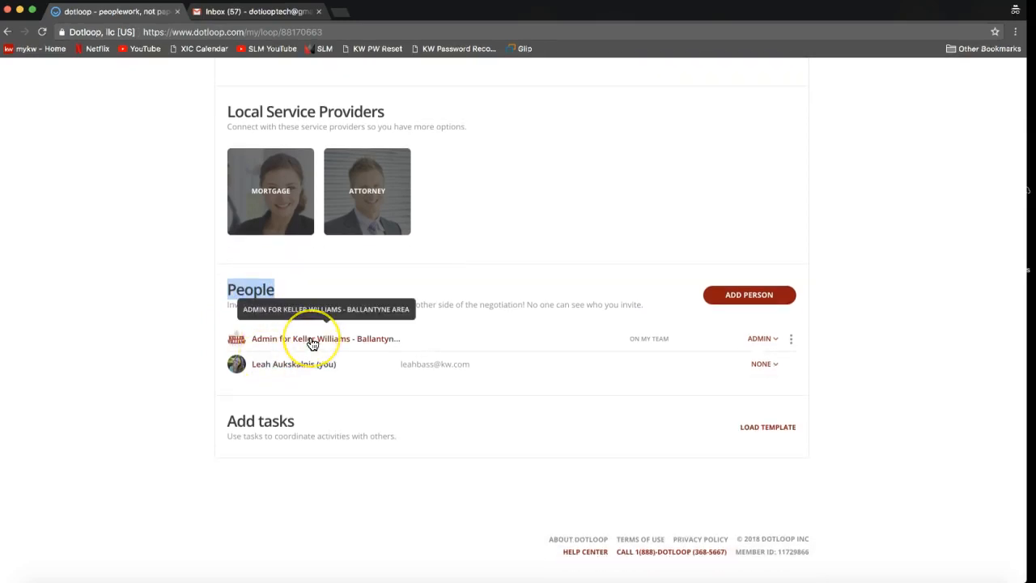
pyautogui.click(269, 347)
pyautogui.click(162, 356)
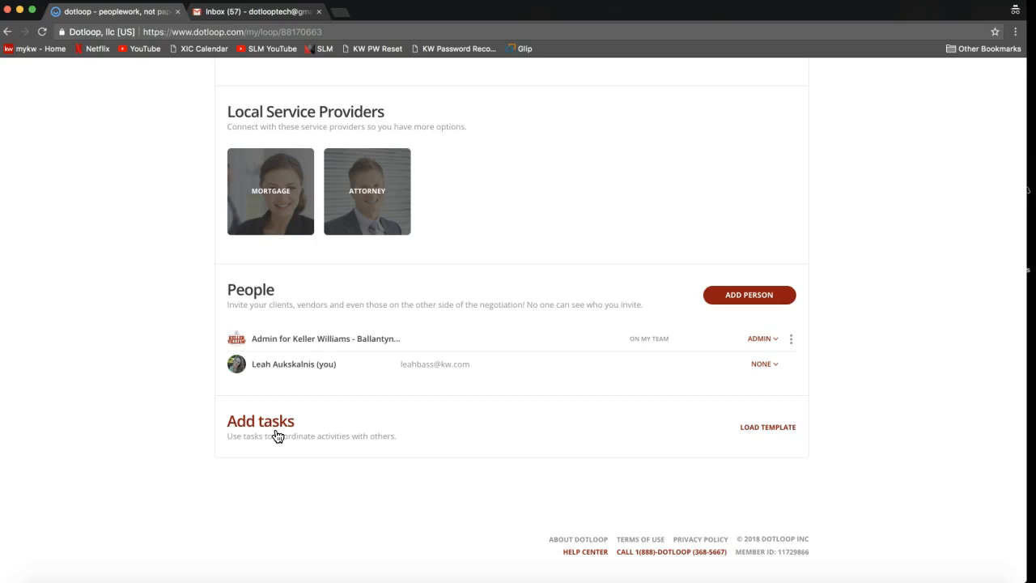
pyautogui.click(651, 474)
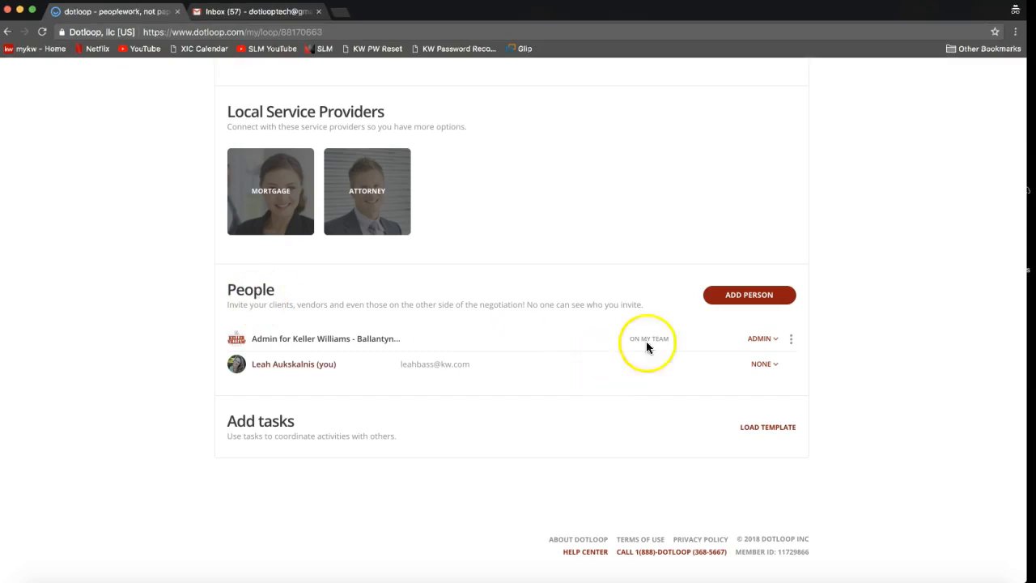
# - Start adding a person to the loop and fill in the client's full name and e-mail
pyautogui.click(745, 302)
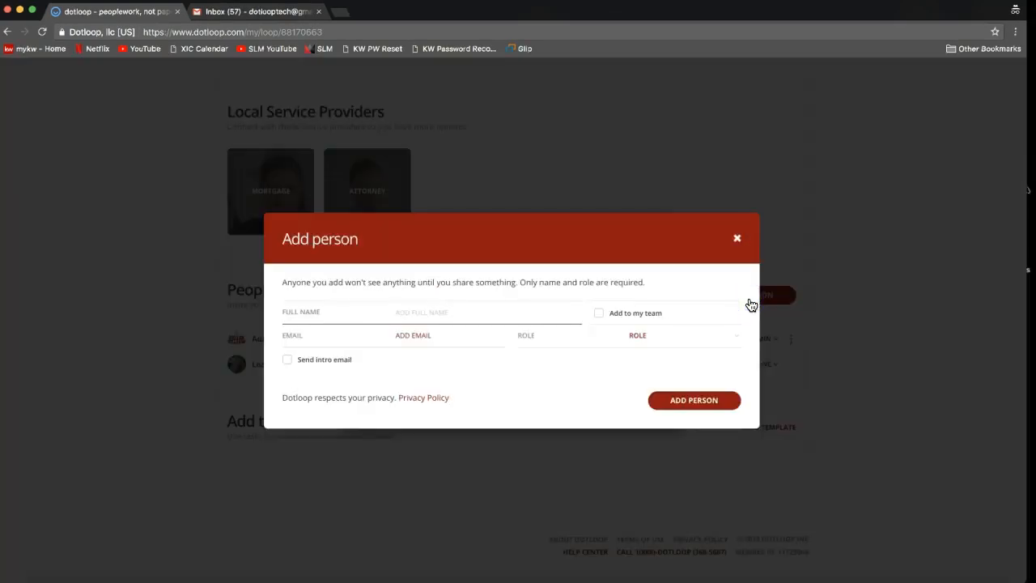
pyautogui.click(754, 303)
pyautogui.write('Tony Stark')
pyautogui.click(415, 351)
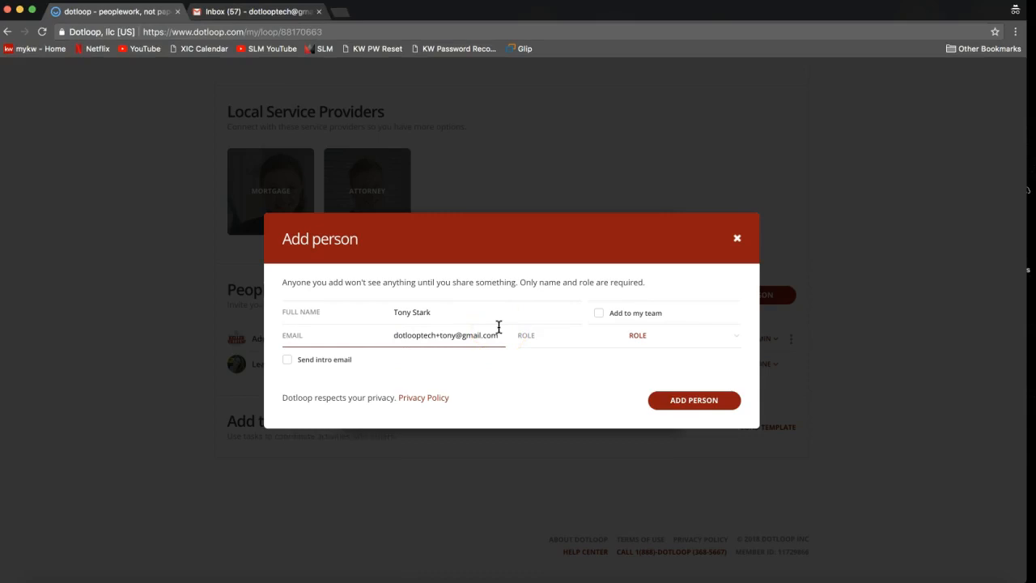
pyautogui.click(397, 319)
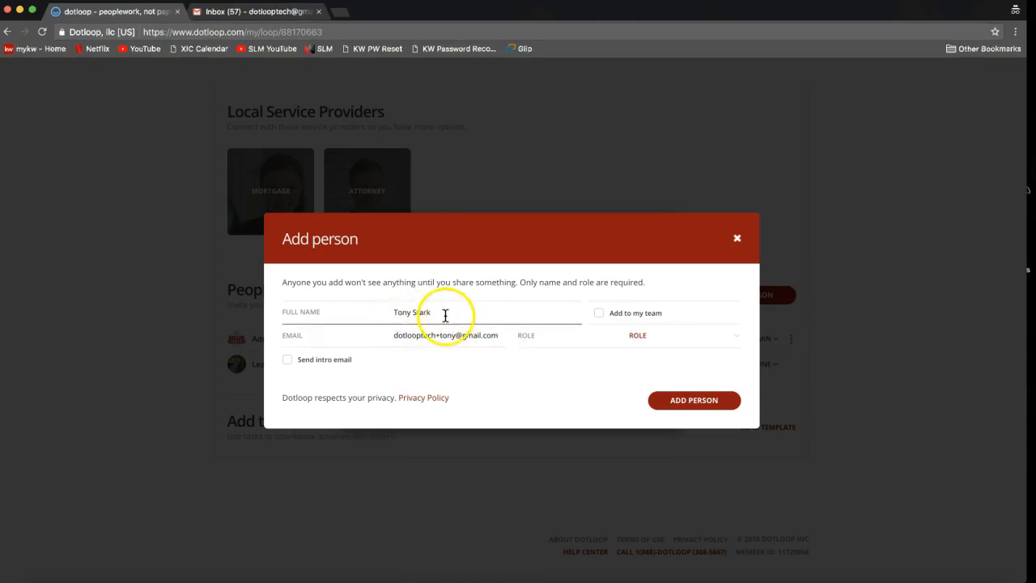
pyautogui.click(442, 340)
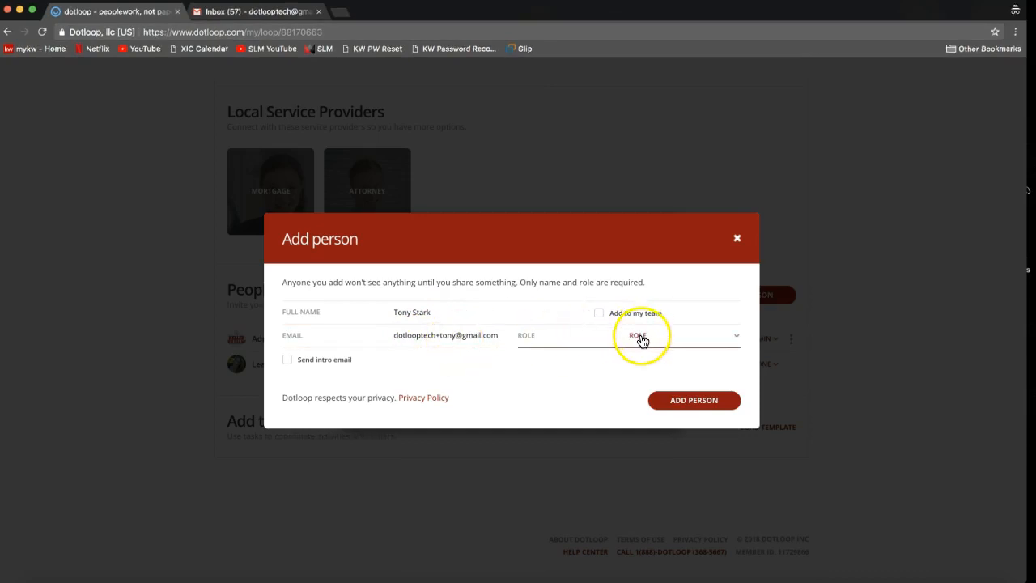
# - Check the client's name and e-mail entries and set the person's role to Seller
pyautogui.click(398, 313)
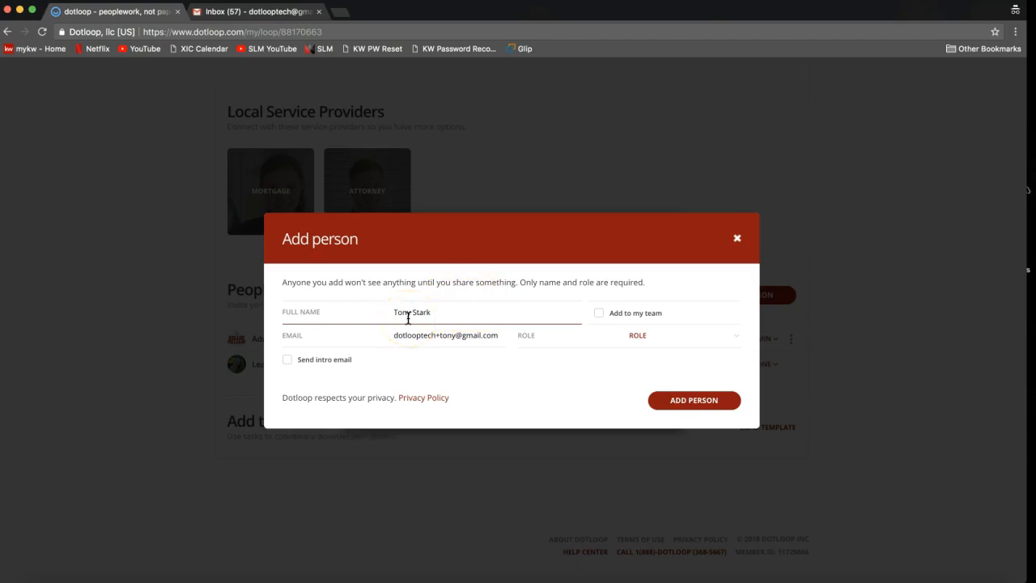
pyautogui.click(402, 335)
pyautogui.tripleClick(404, 335)
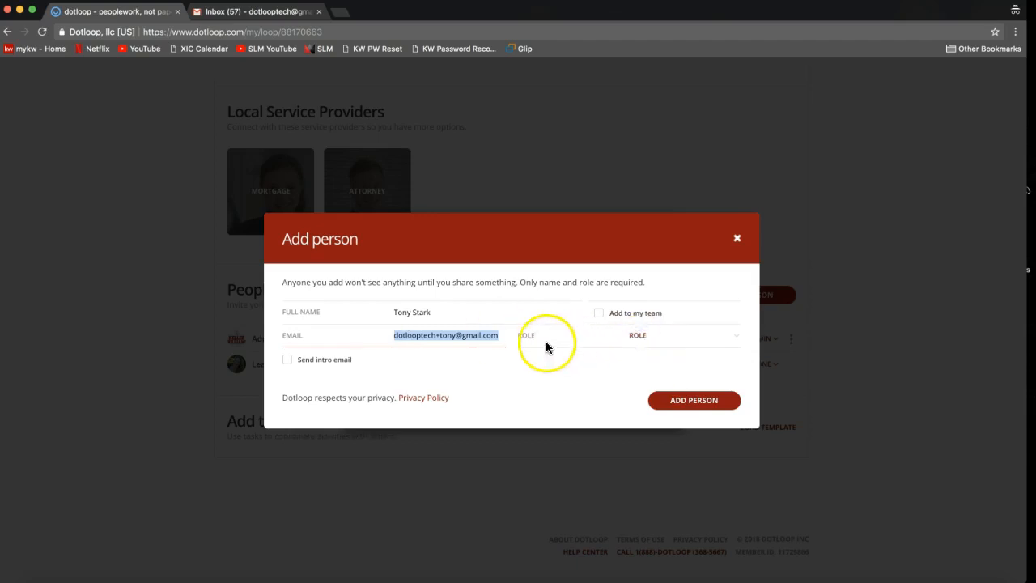
pyautogui.click(639, 338)
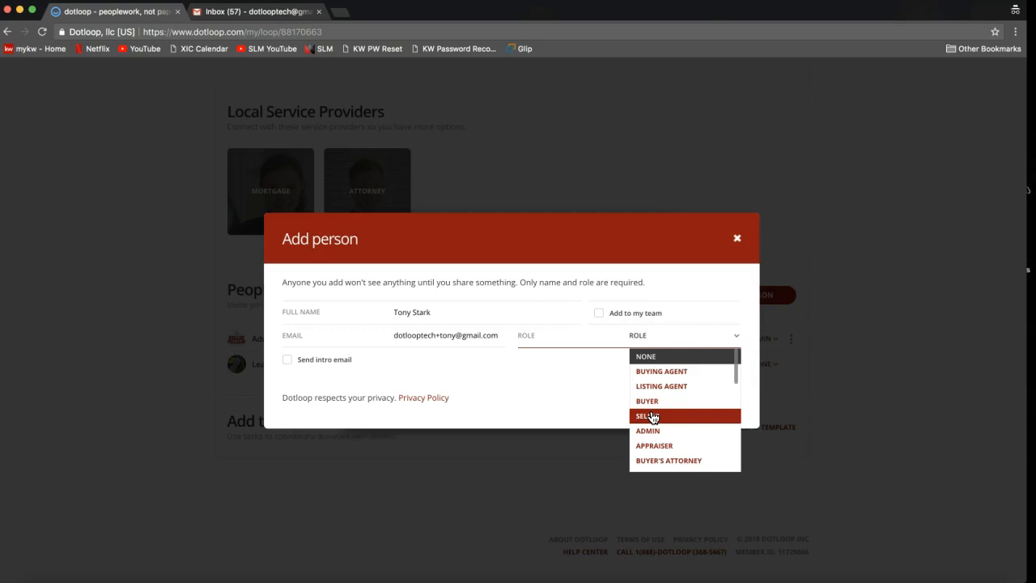
pyautogui.click(653, 417)
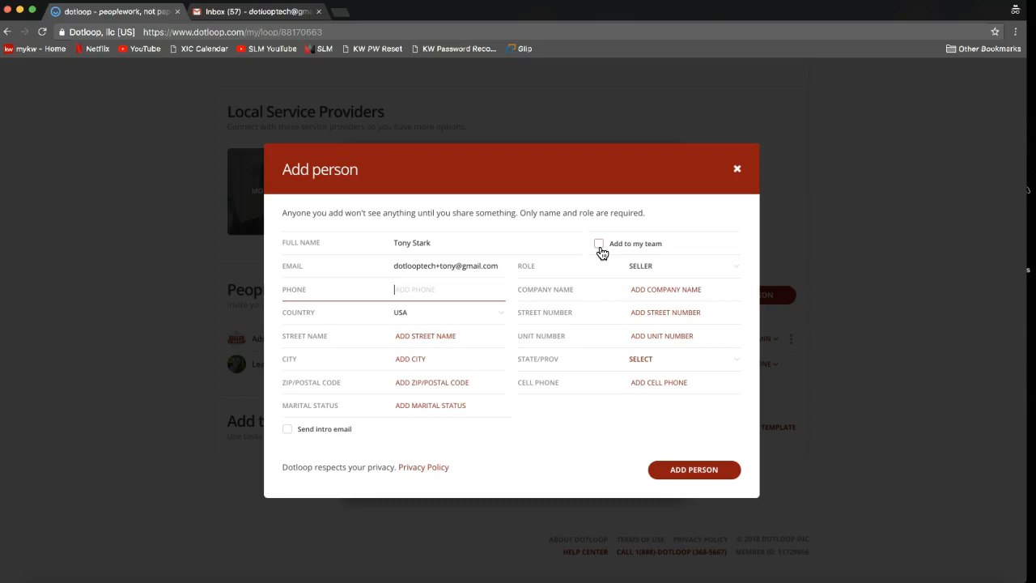
# - Leave the Add to my team option off and add the seller to the loop's people
pyautogui.click(601, 250)
pyautogui.click(601, 250)
pyautogui.click(599, 245)
pyautogui.click(611, 247)
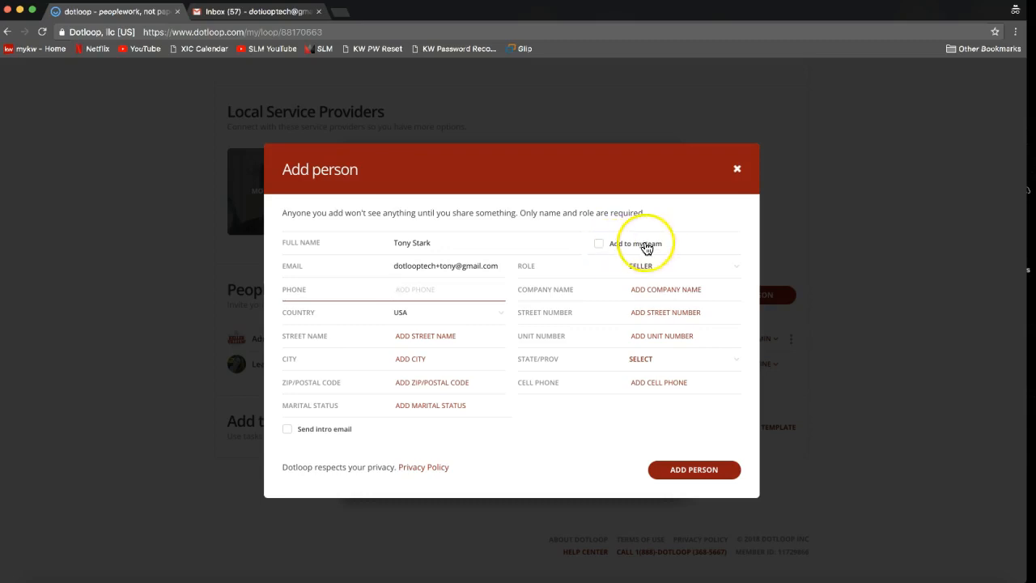
pyautogui.click(600, 248)
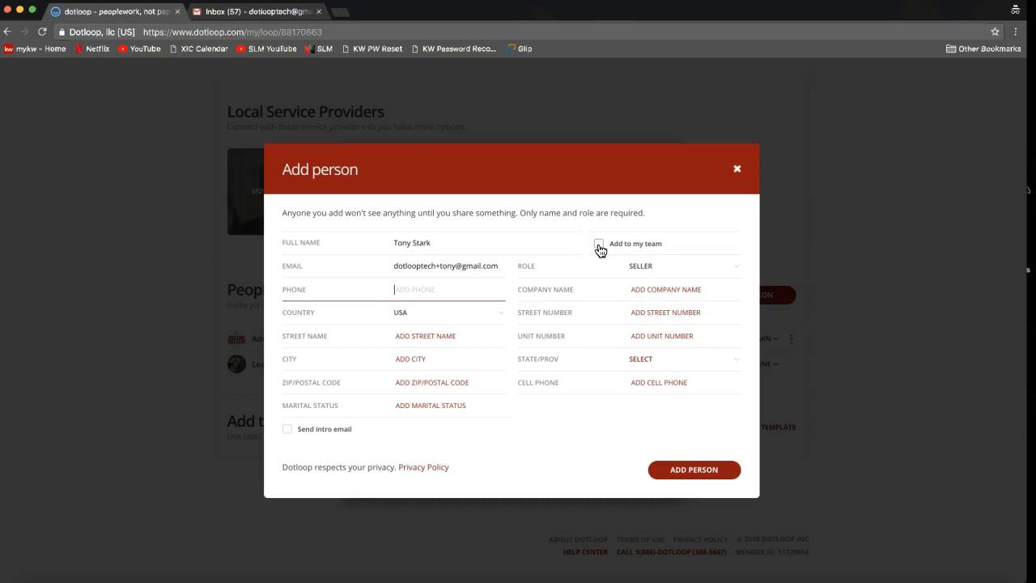
pyautogui.click(464, 251)
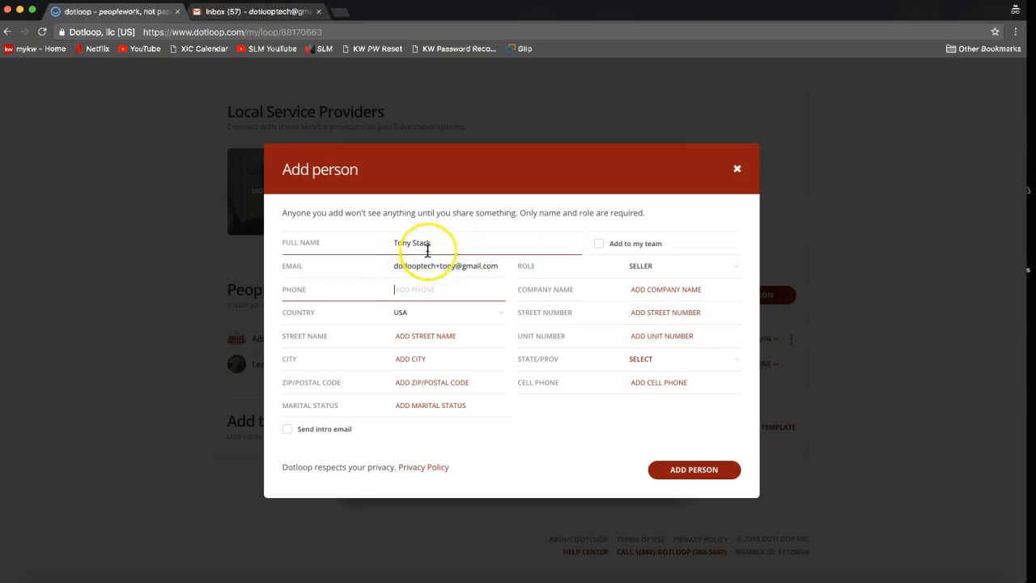
pyautogui.click(589, 253)
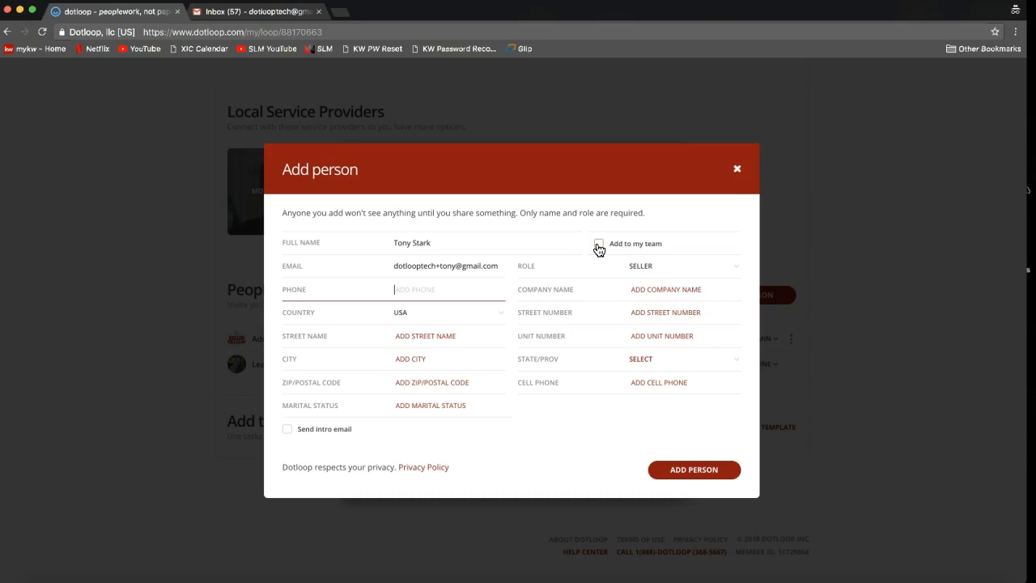
pyautogui.click(599, 246)
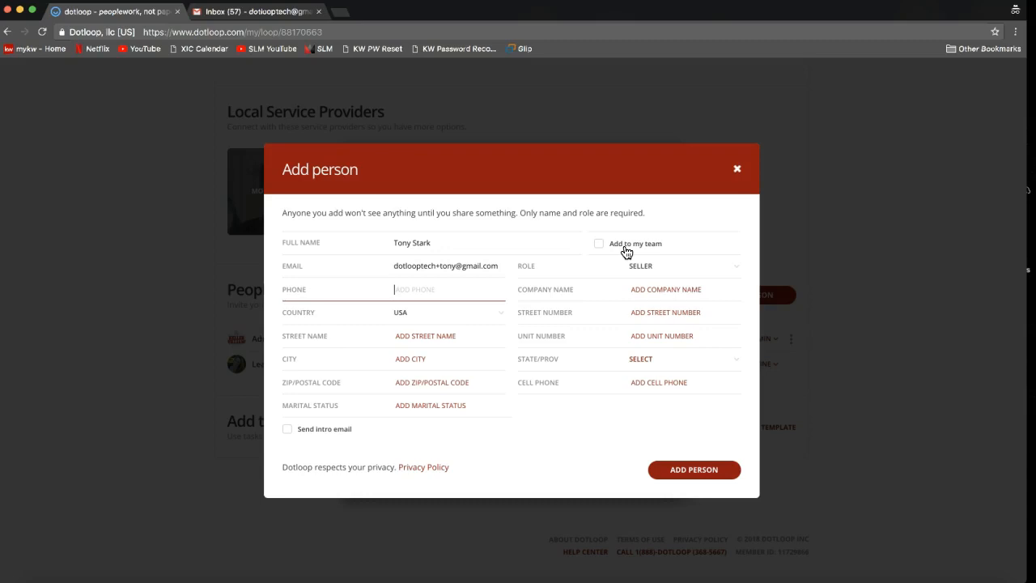
pyautogui.click(689, 477)
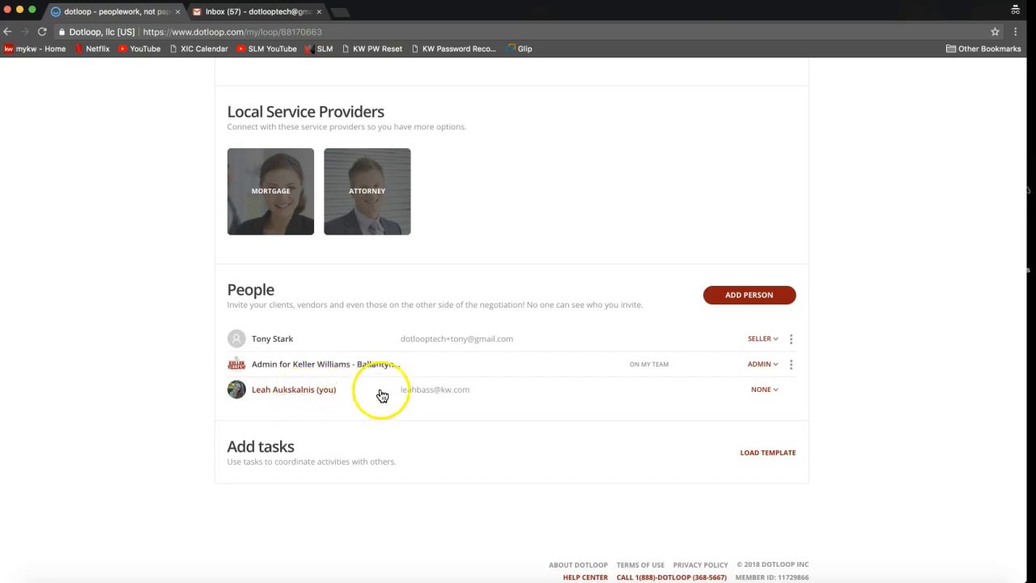
# - Set the account owner's own role in the loop's people list to Listing Agent
pyautogui.click(769, 394)
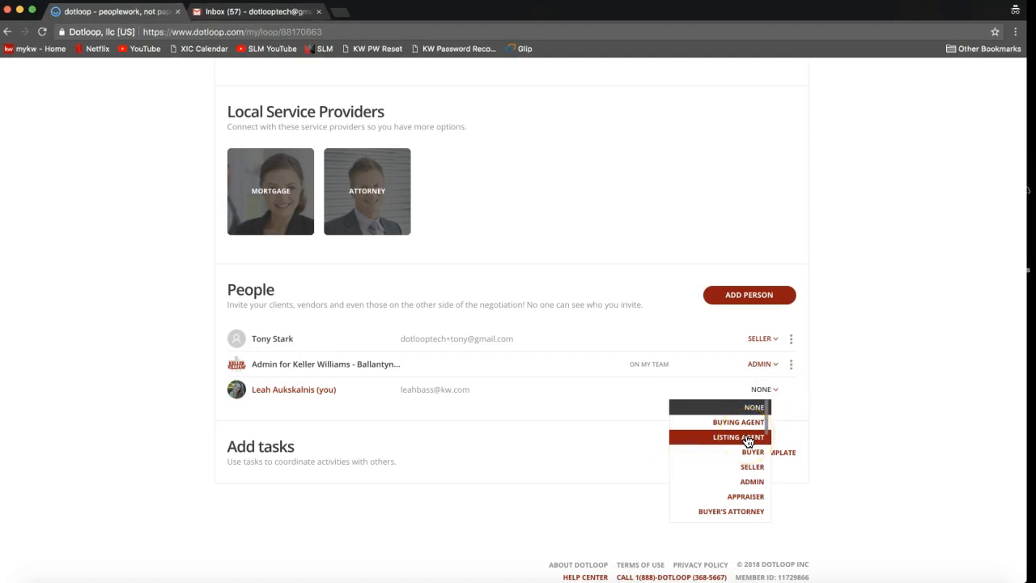
pyautogui.click(748, 439)
pyautogui.click(770, 393)
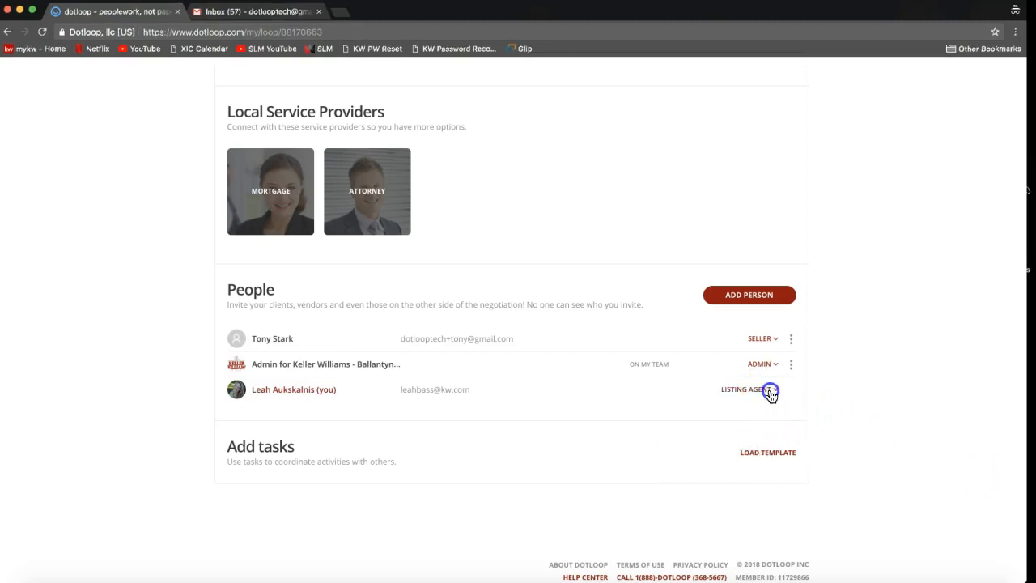
pyautogui.click(736, 412)
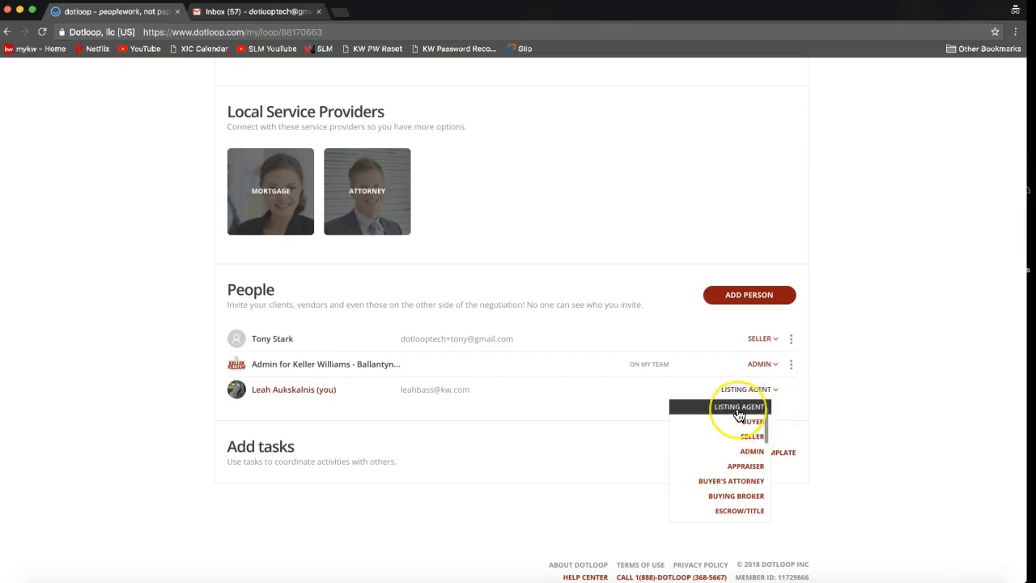
pyautogui.click(827, 385)
pyautogui.click(747, 296)
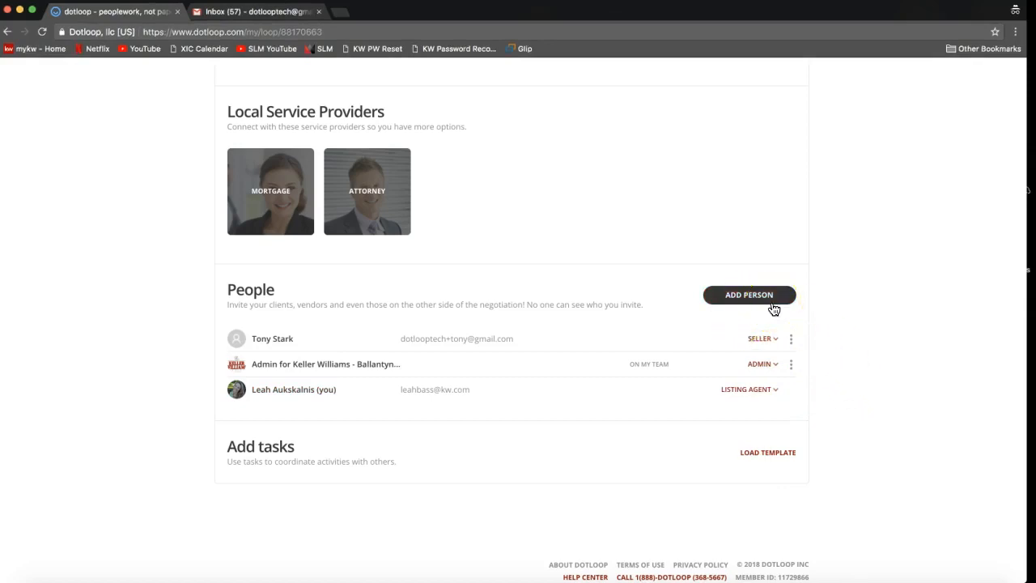
pyautogui.click(757, 306)
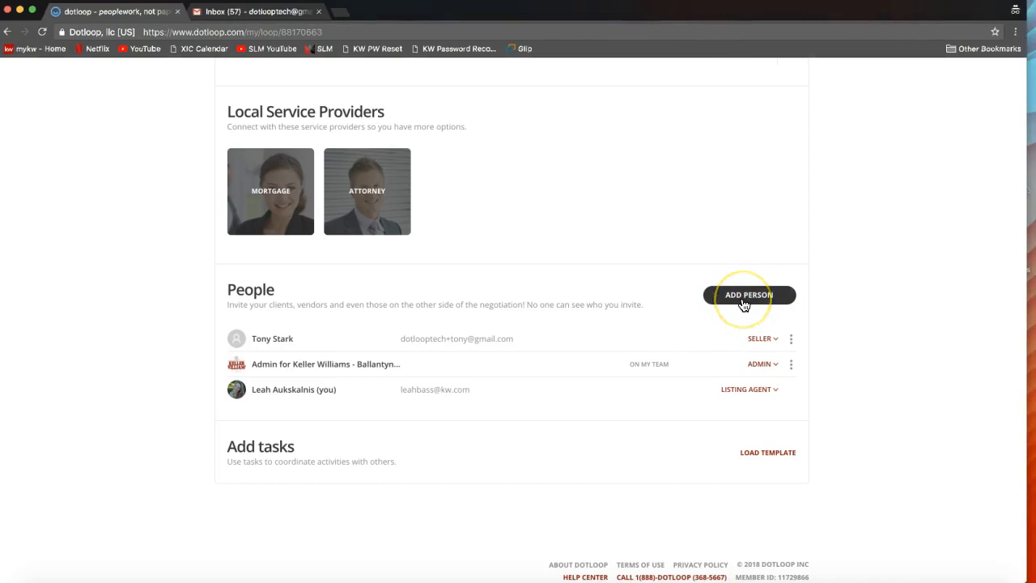
pyautogui.click(778, 315)
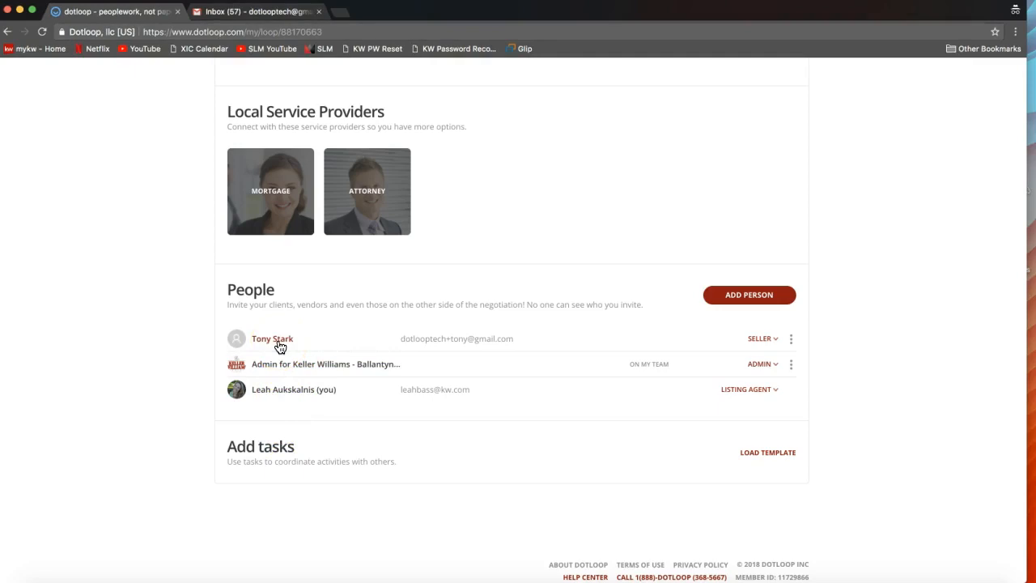
# - Examine the actions available for the seller in the loop's people list without applying any of them
pyautogui.click(792, 340)
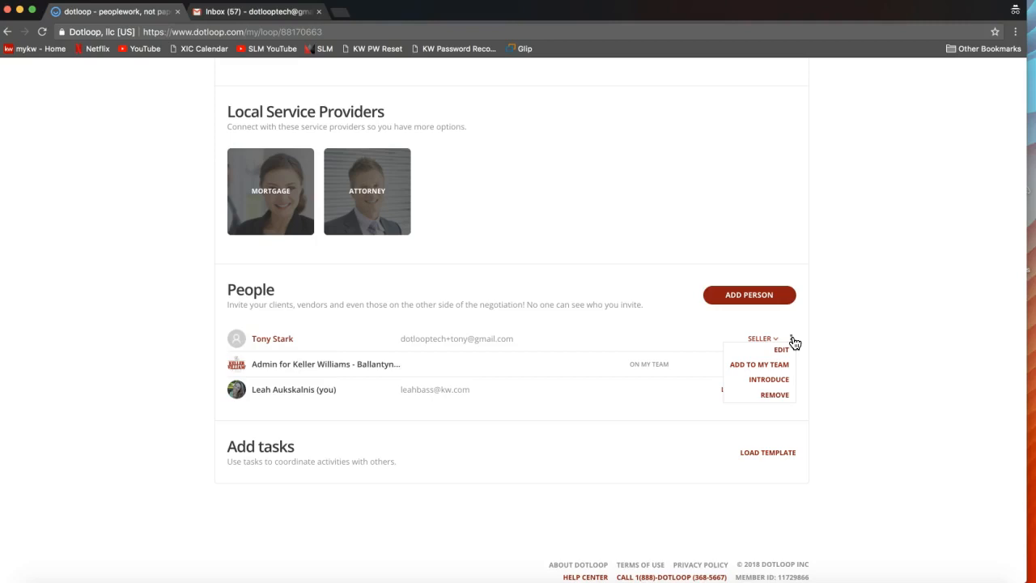
pyautogui.click(743, 386)
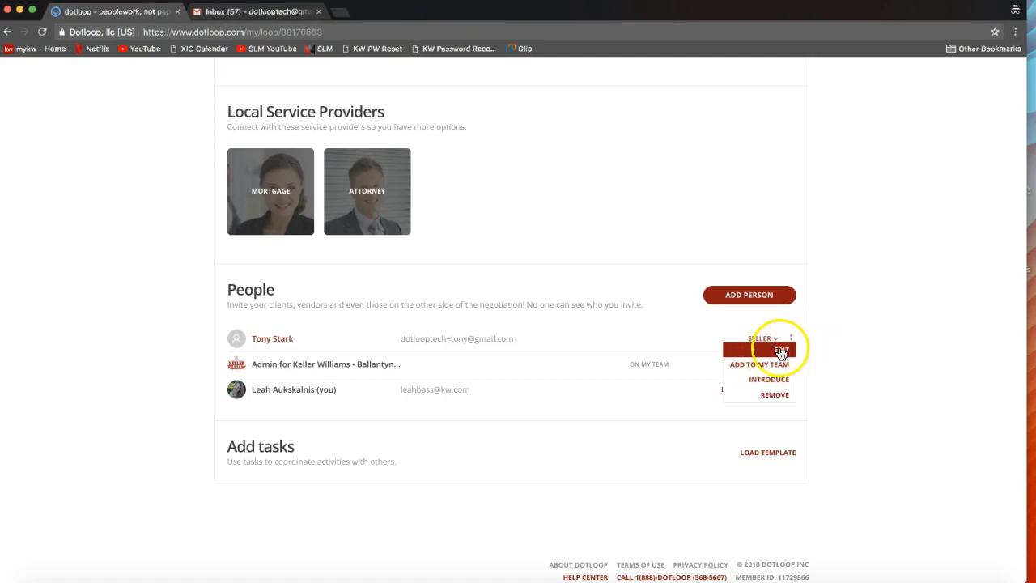
pyautogui.click(819, 343)
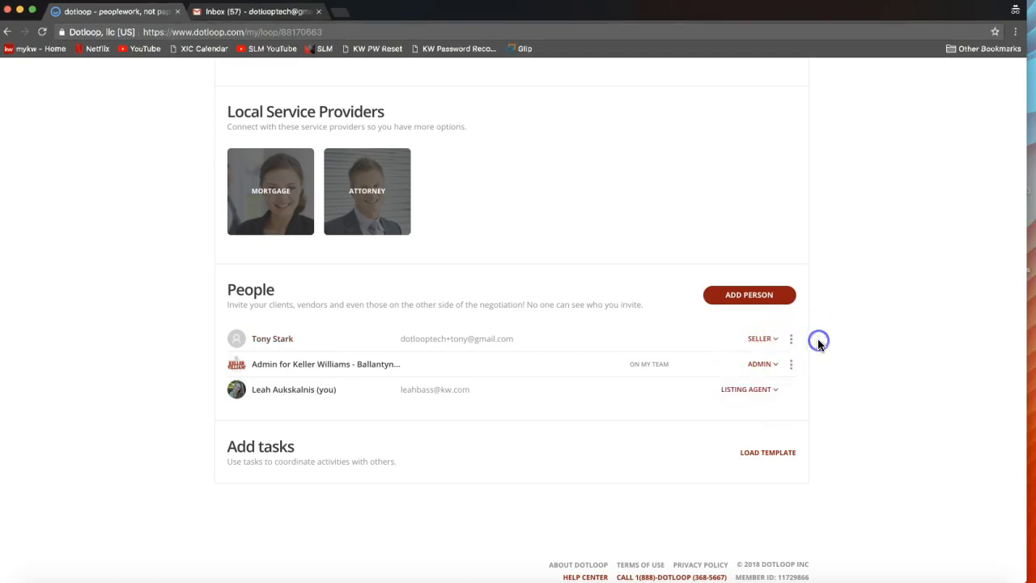
pyautogui.click(792, 343)
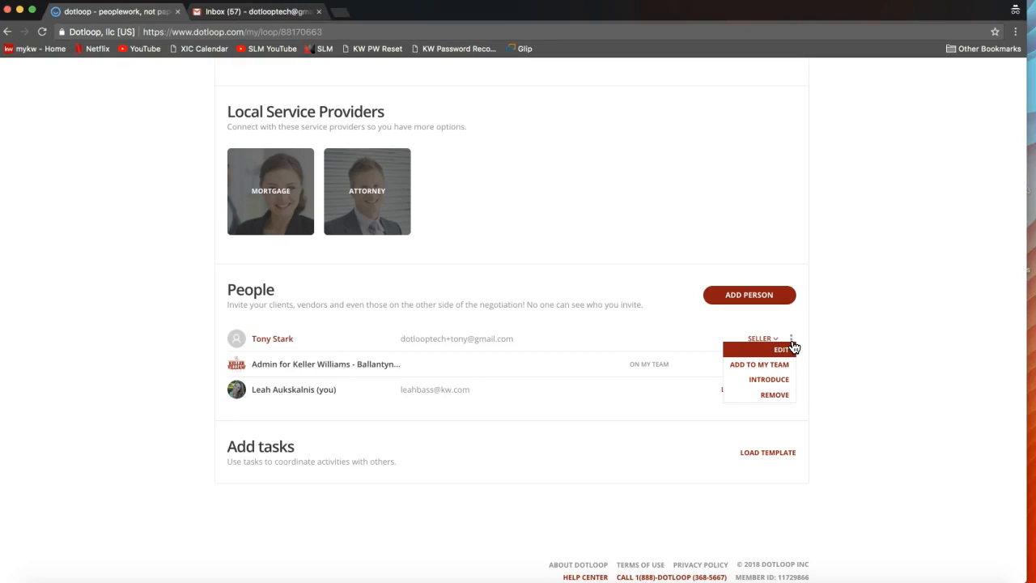
pyautogui.click(900, 276)
# - Rename the default folder in the loop's Documents section to Listing Folder
pyautogui.scroll(2, 899, 275)
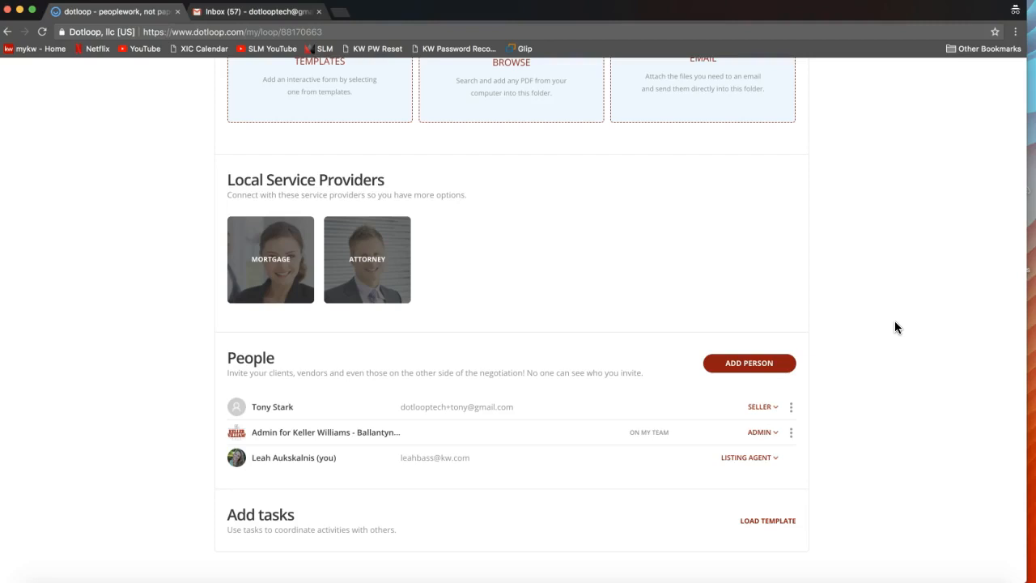
pyautogui.scroll(5, 894, 322)
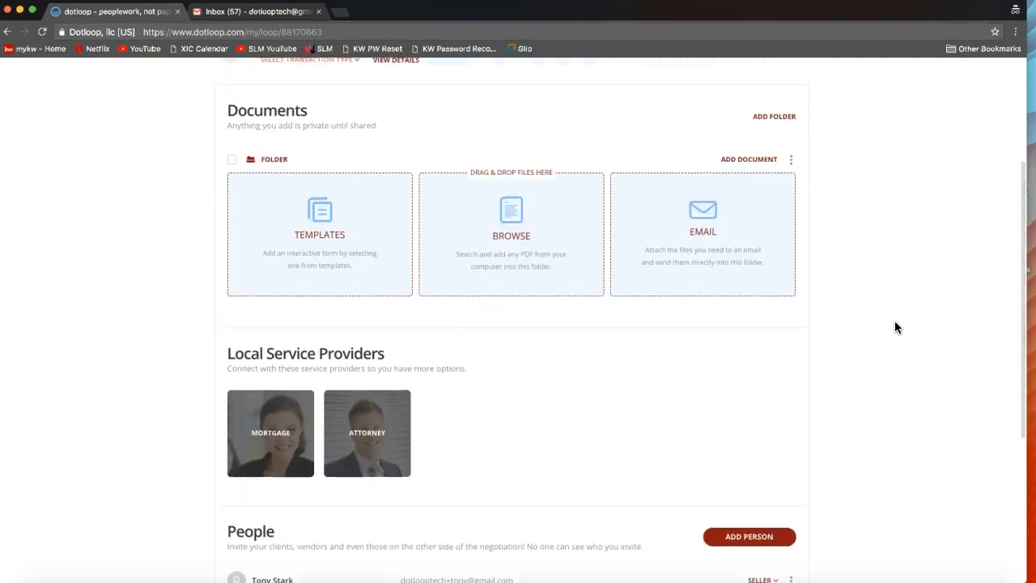
pyautogui.scroll(1, 896, 327)
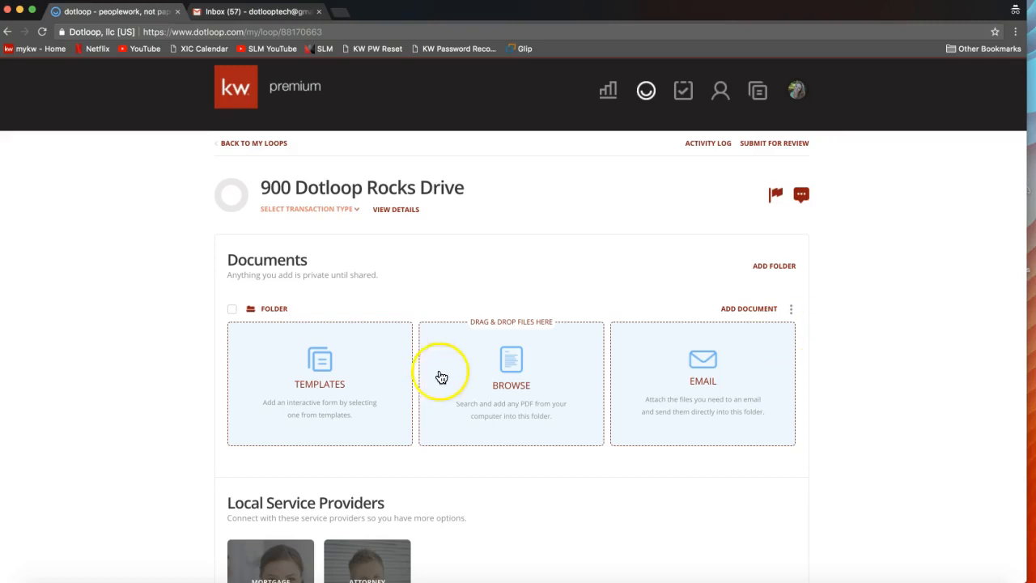
pyautogui.scroll(-2, 458, 369)
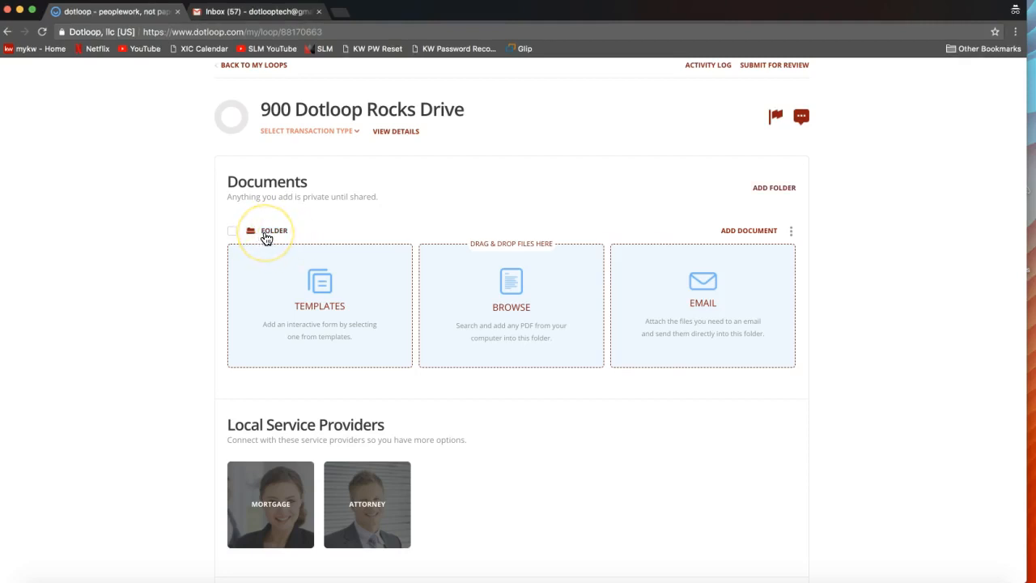
pyautogui.click(792, 234)
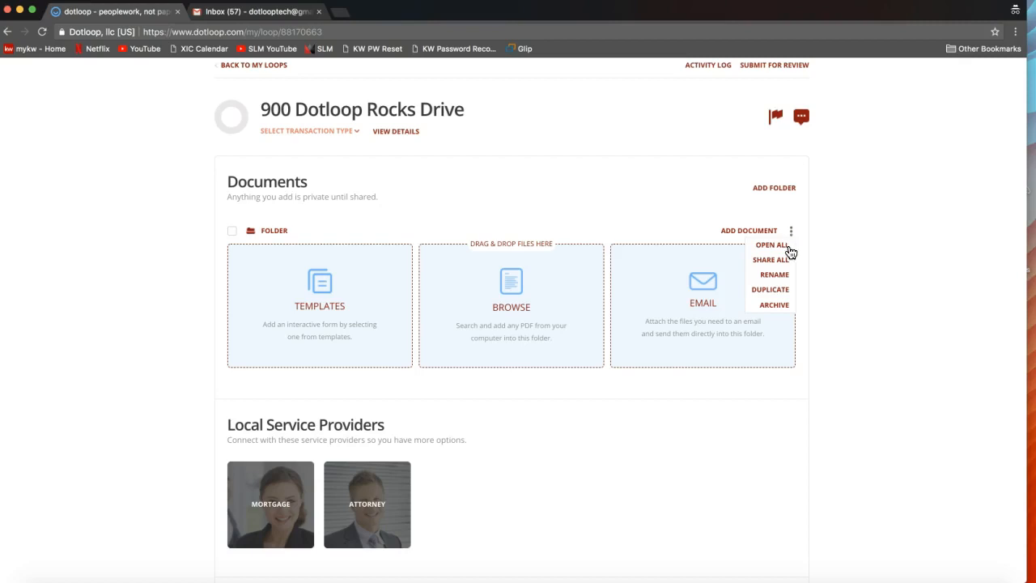
pyautogui.click(775, 275)
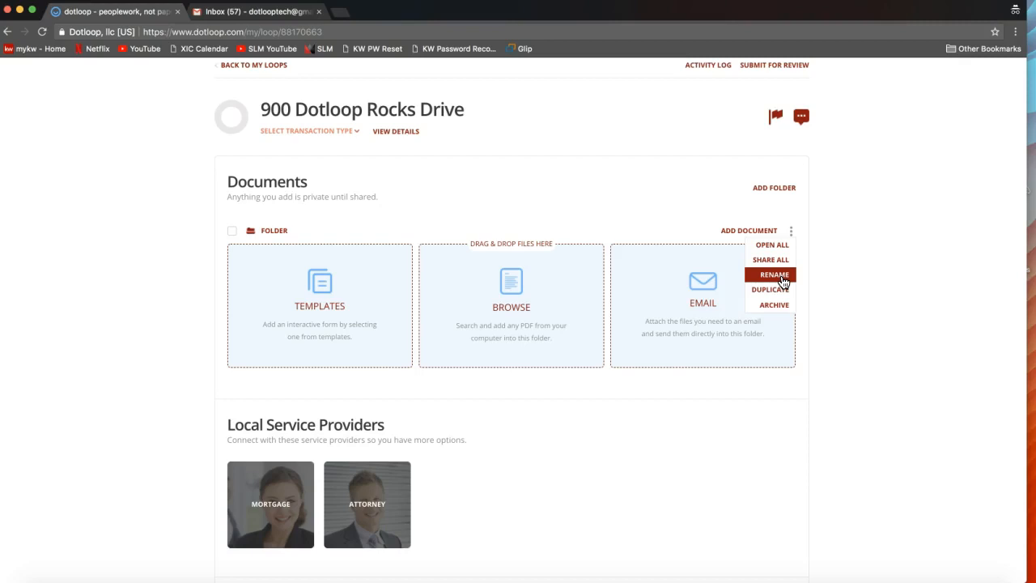
pyautogui.click(793, 234)
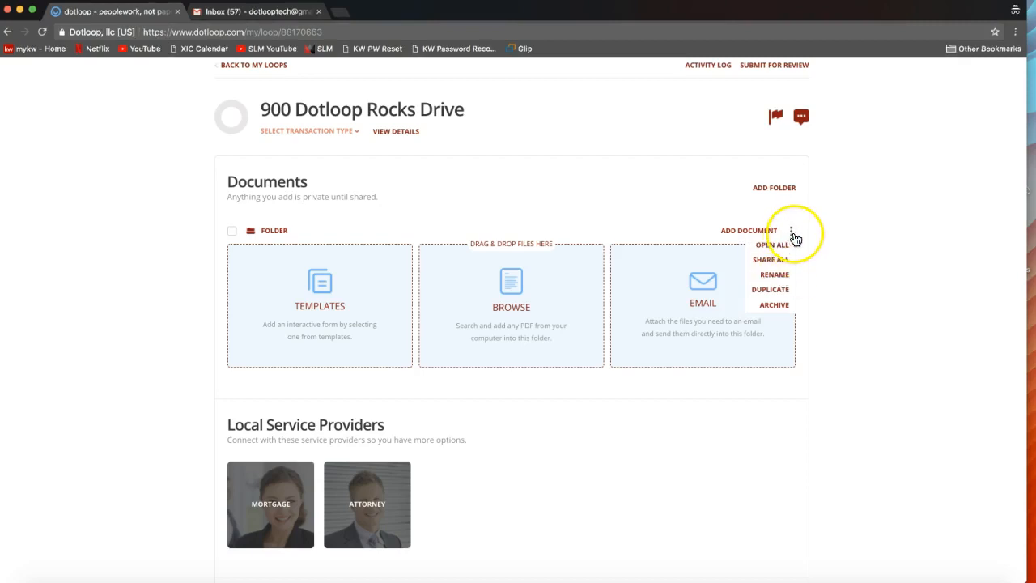
pyautogui.click(782, 276)
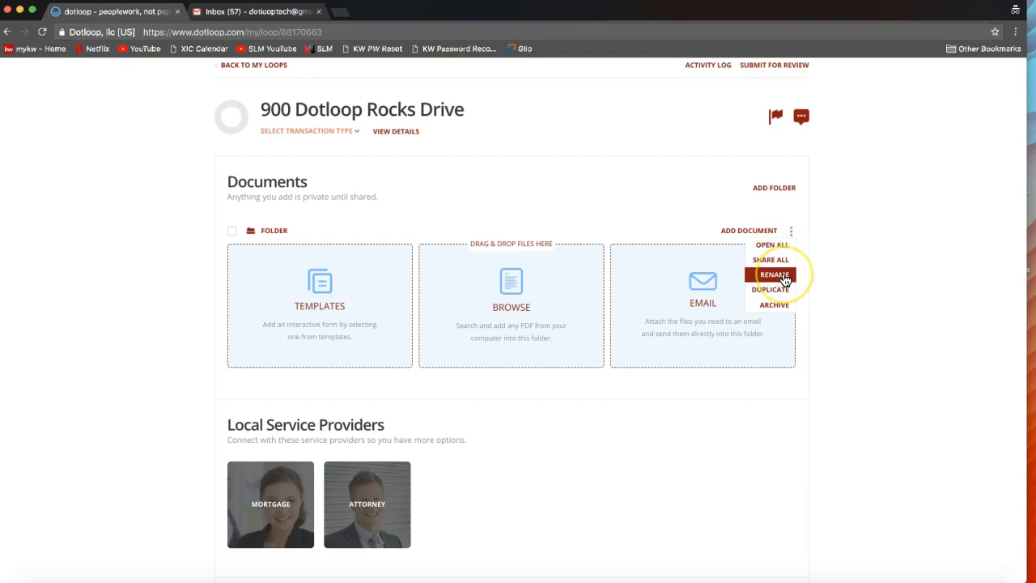
pyautogui.click(774, 281)
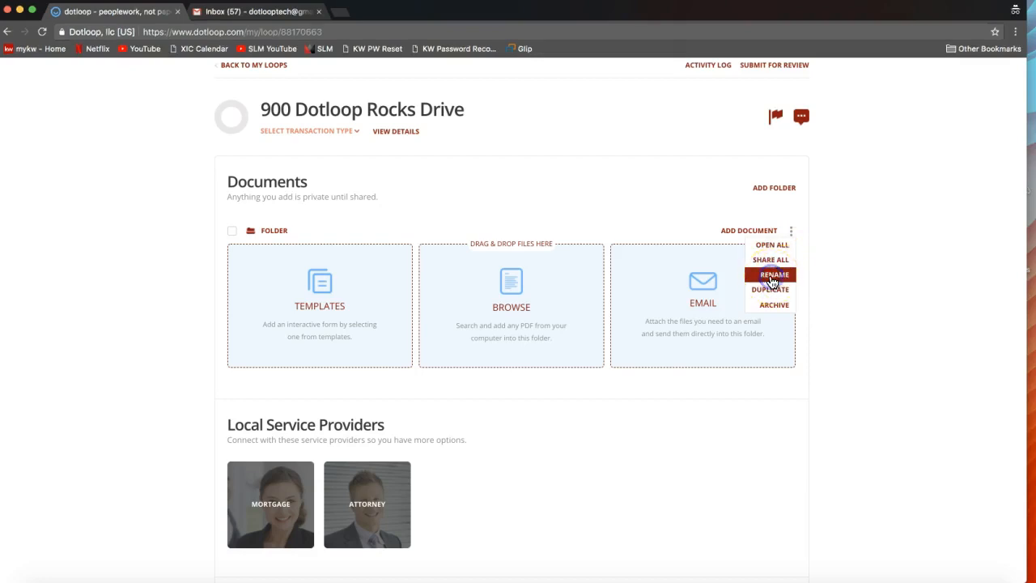
pyautogui.click(774, 281)
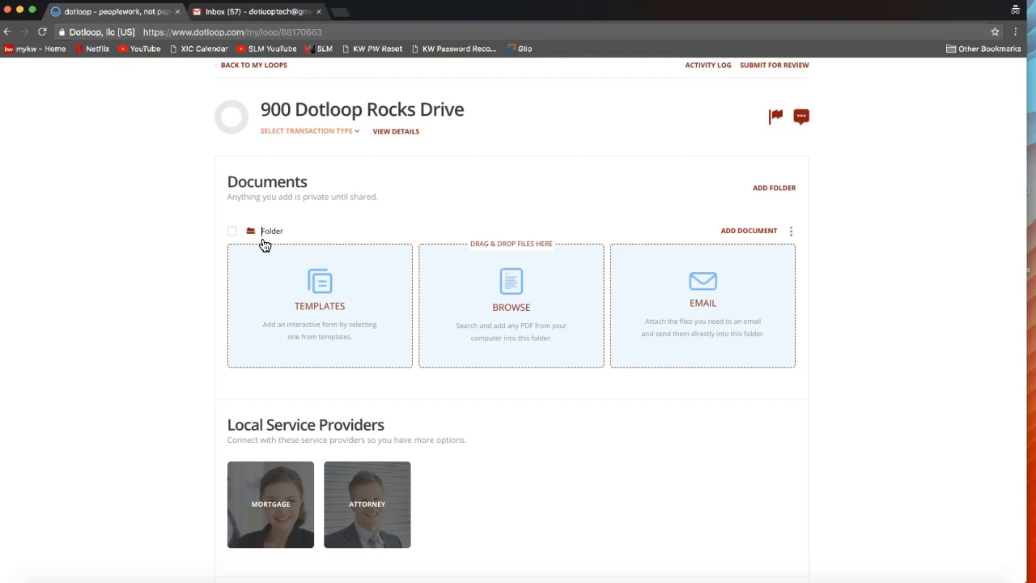
pyautogui.write('Listing')
pyautogui.click(115, 255)
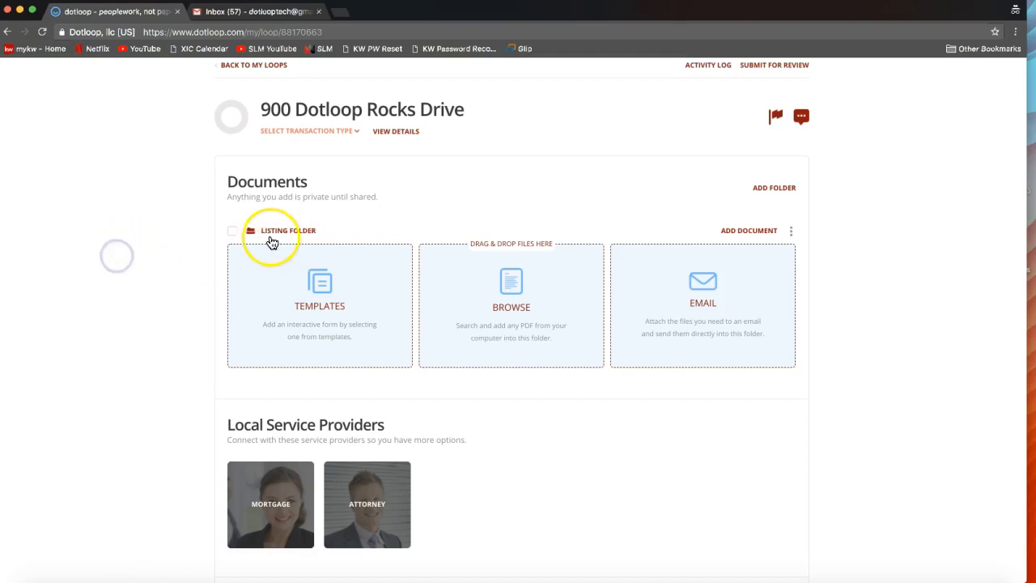
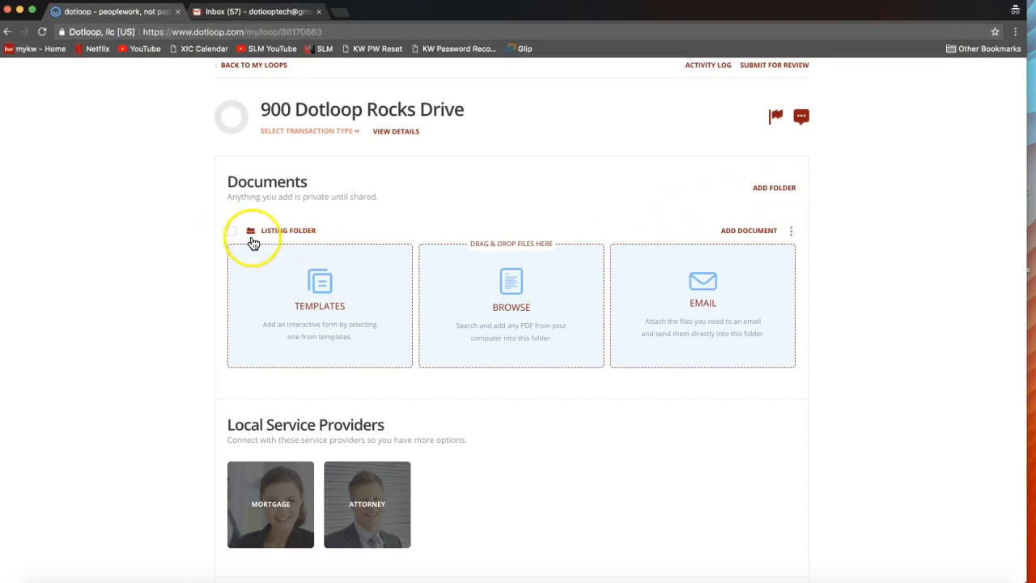
# - Add a new folder named Sales Folder to the loop's Documents section
pyautogui.click(772, 190)
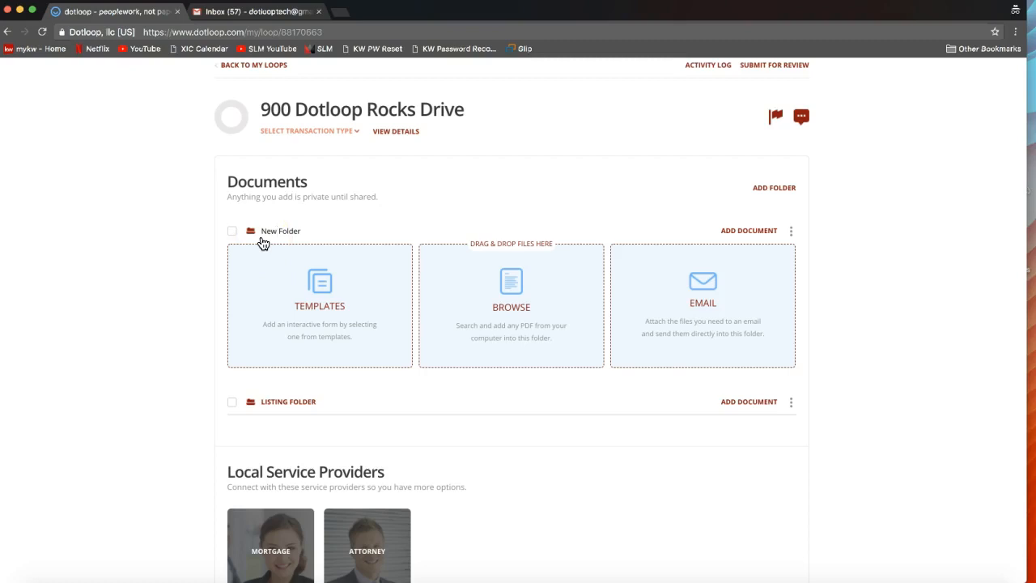
pyautogui.press('BackSpace')
pyautogui.press('BackSpace')
pyautogui.press('BackSpace')
pyautogui.write('Sales')
pyautogui.click(205, 245)
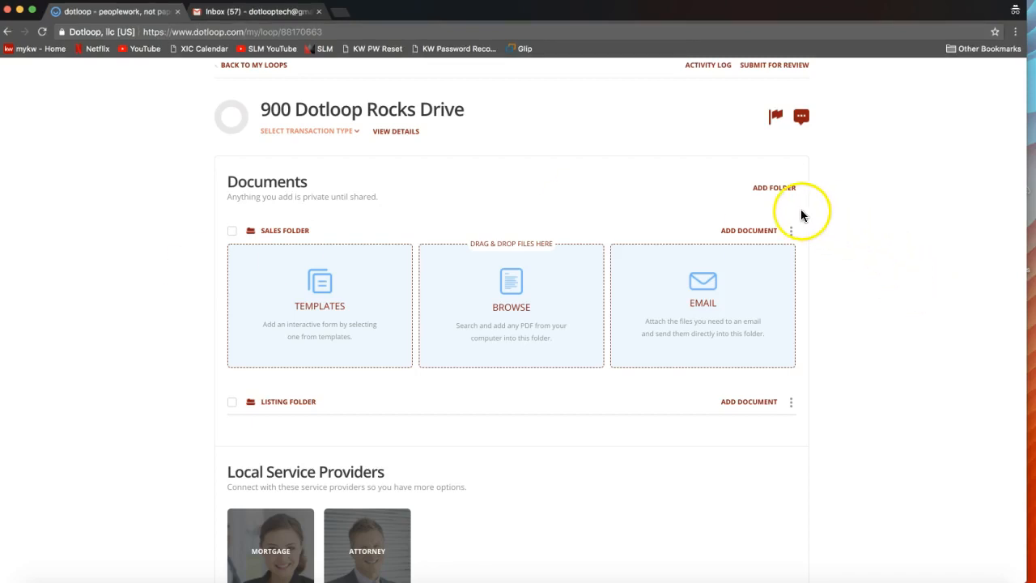
# - Add another folder named Closing Folder to the loop's Documents section
pyautogui.click(770, 192)
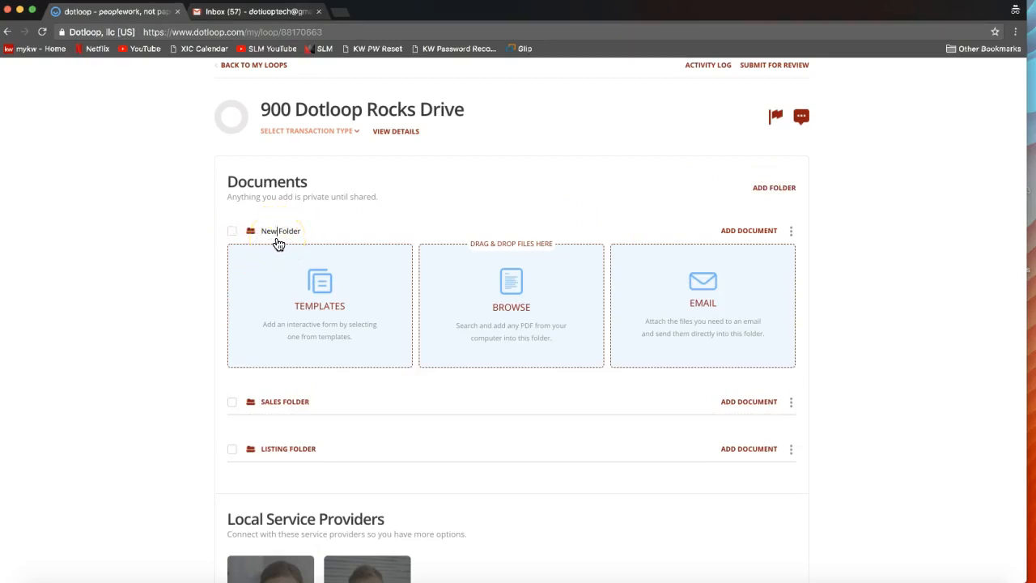
pyautogui.press('BackSpace')
pyautogui.press('BackSpace')
pyautogui.press('BackSpace')
pyautogui.write('Closing')
pyautogui.press('Return')
# - Start adding a document from templates to the Listing Folder and show the NCAR 2017 templates
pyautogui.scroll(-2, 837, 419)
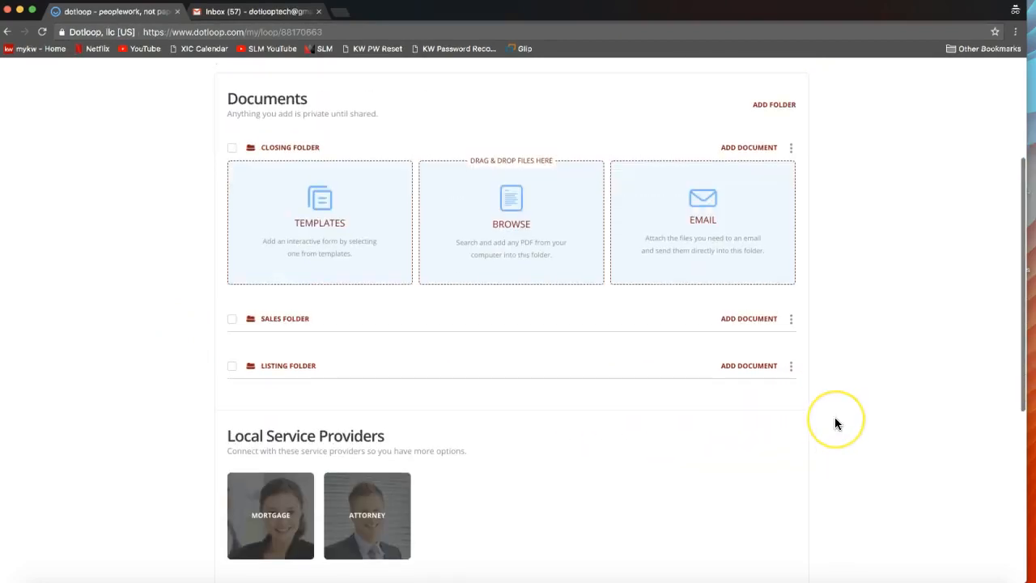
pyautogui.click(747, 364)
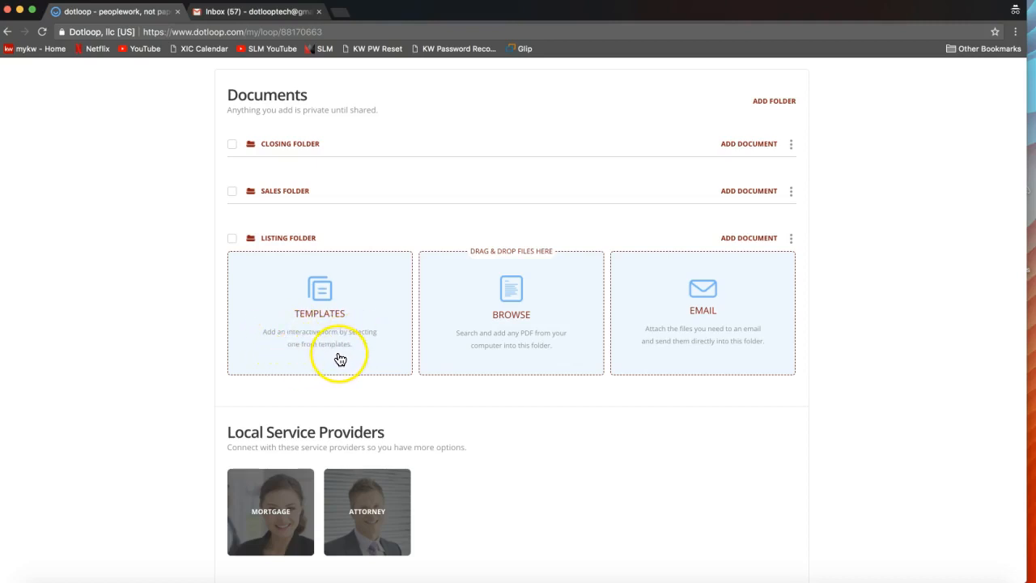
pyautogui.click(325, 318)
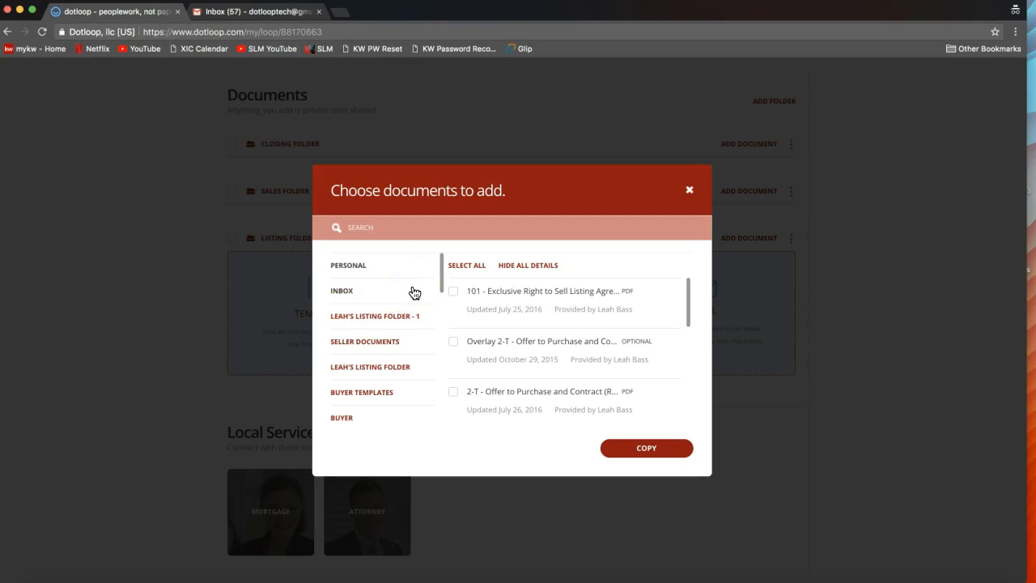
pyautogui.scroll(-2, 360, 291)
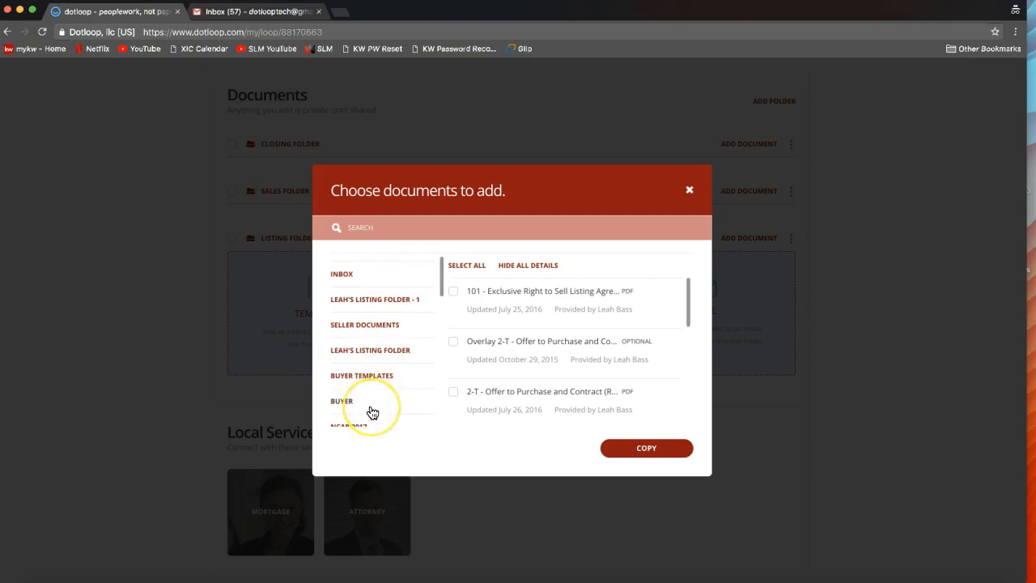
pyautogui.moveTo(444, 295); pyautogui.dragTo(443, 319)
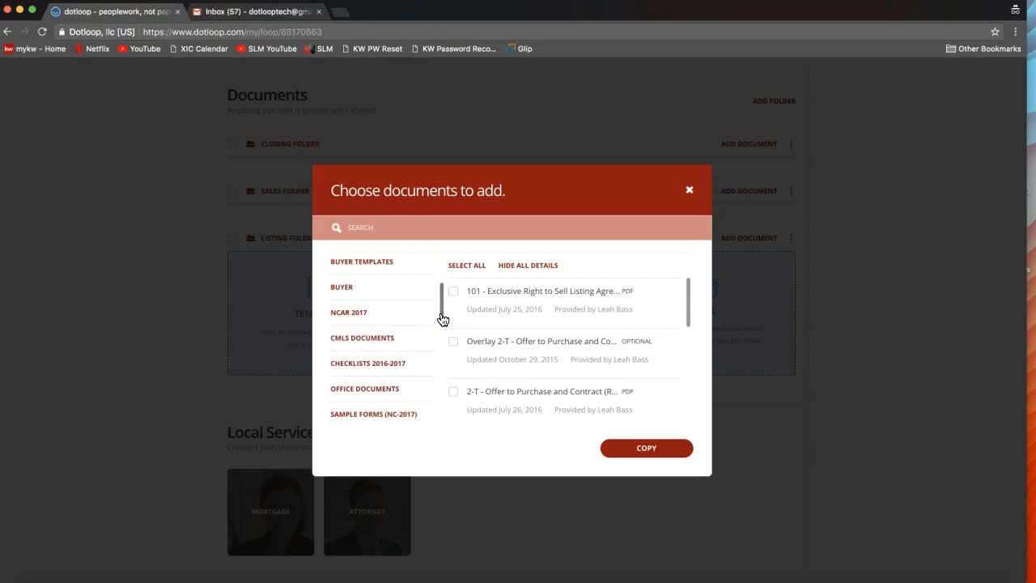
pyautogui.click(365, 319)
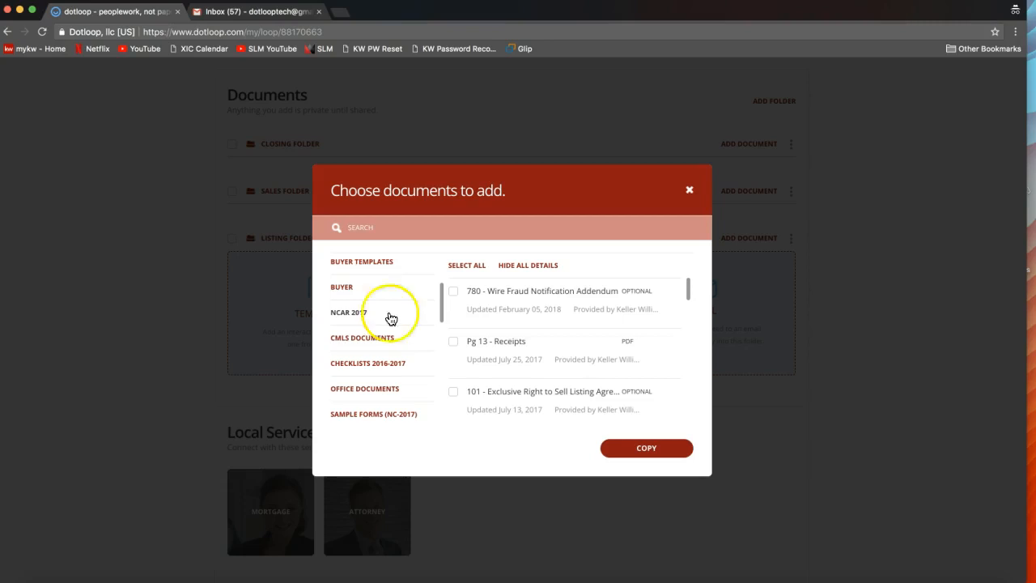
pyautogui.moveTo(442, 310)
pyautogui.mouseDown()
pyautogui.moveTo(439, 338)
pyautogui.moveTo(437, 294)
pyautogui.moveTo(438, 313)
pyautogui.mouseUp()
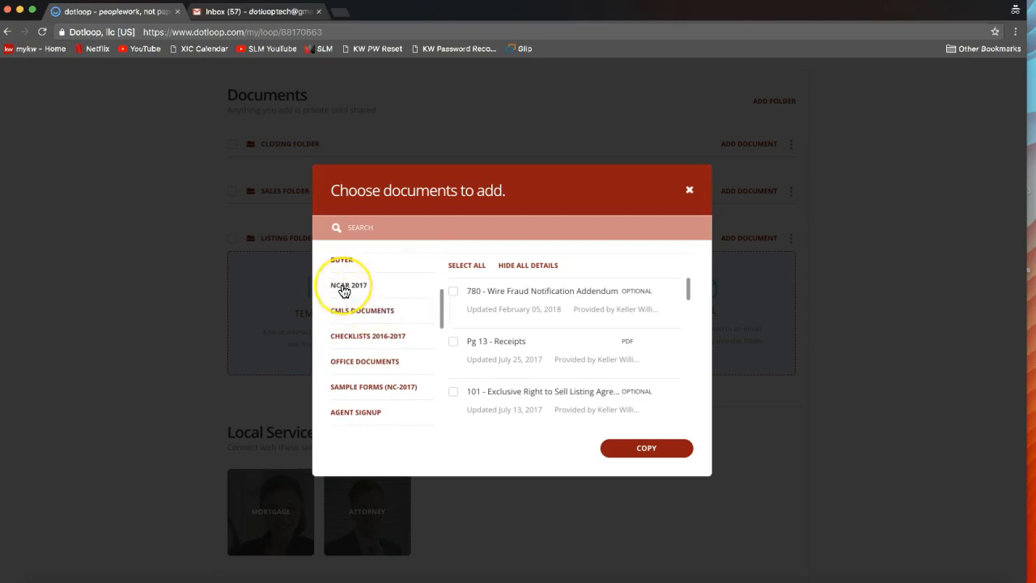
pyautogui.click(344, 289)
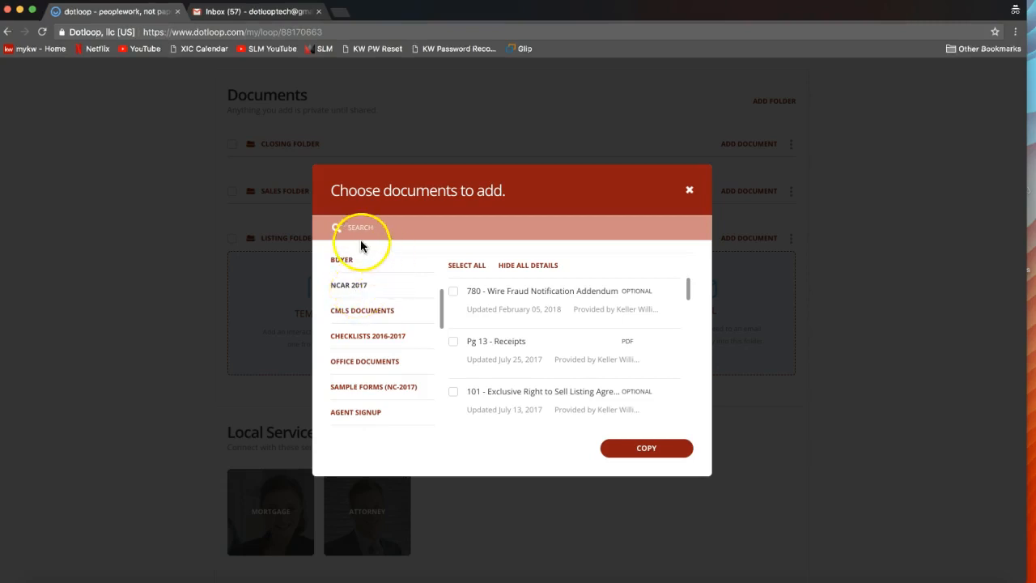
# - Search the NCAR 2017 templates for "listing" and select the 101 - Exclusive Right to Sell Listing Agreement
pyautogui.click(422, 238)
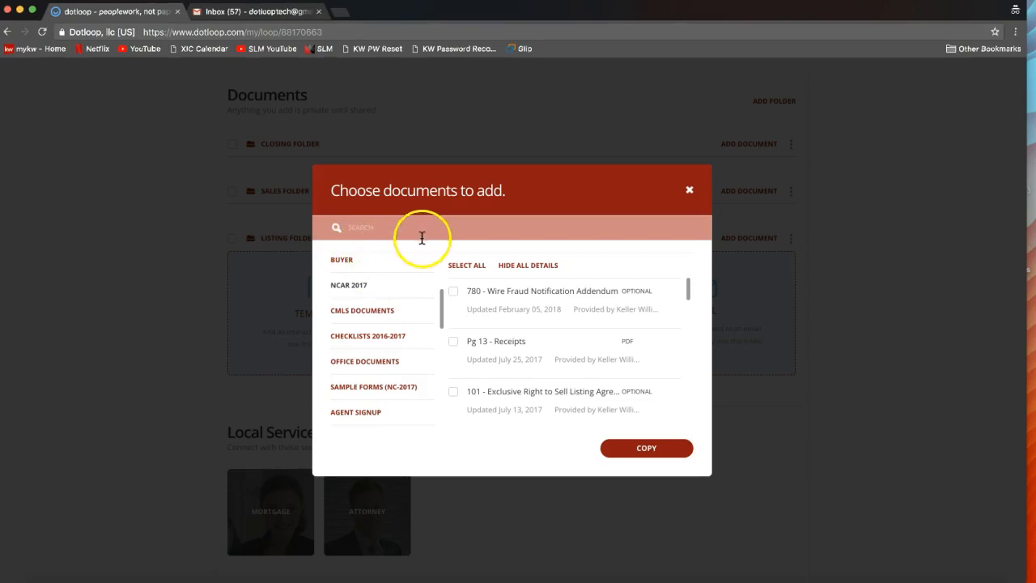
pyautogui.click(353, 228)
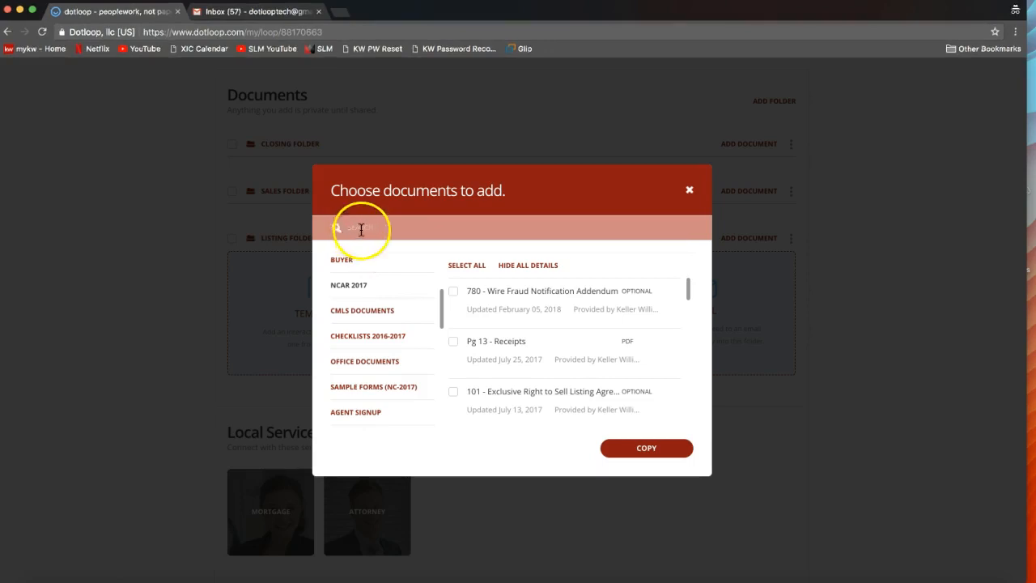
pyautogui.write('listing')
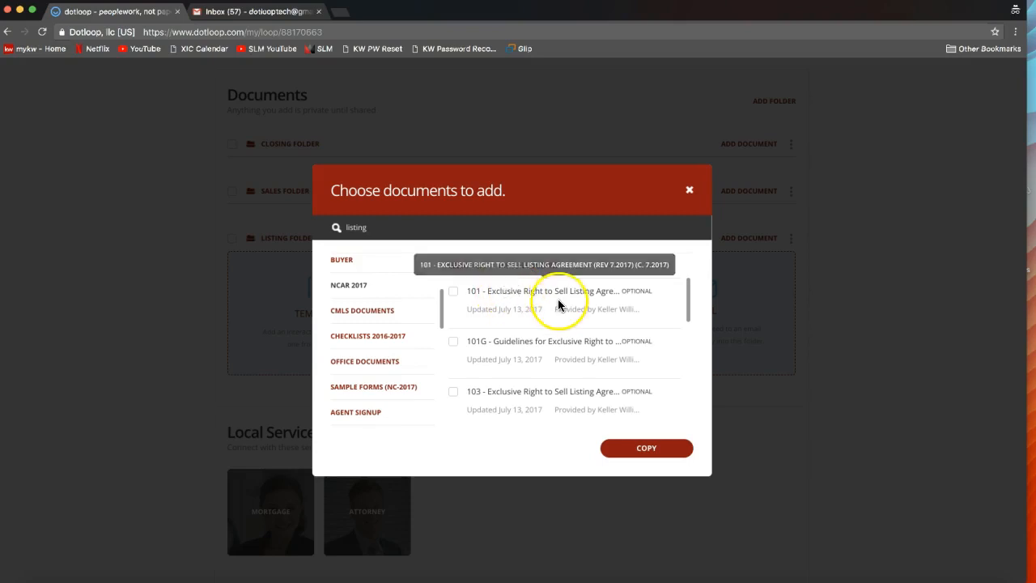
pyautogui.click(453, 295)
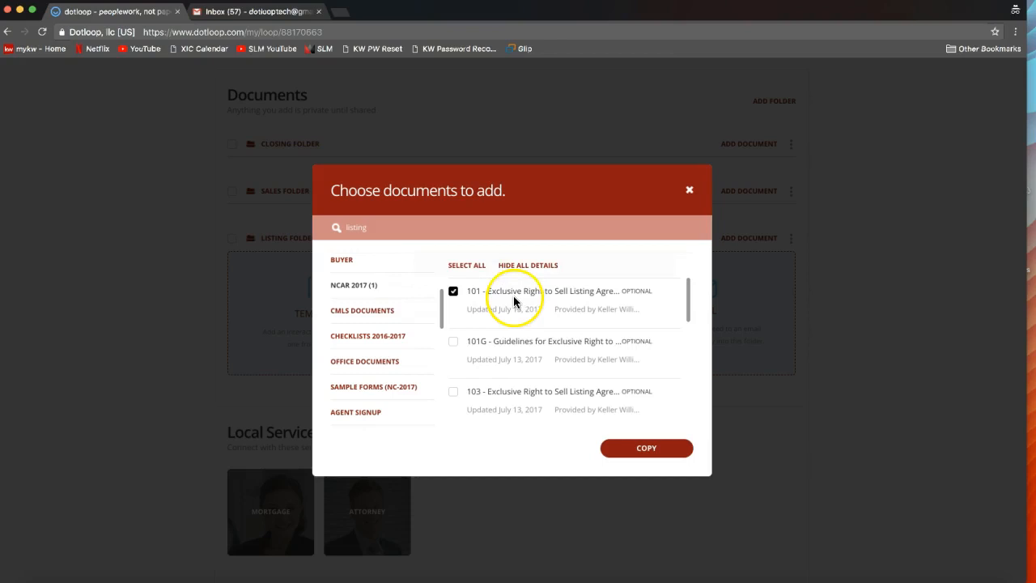
pyautogui.click(452, 343)
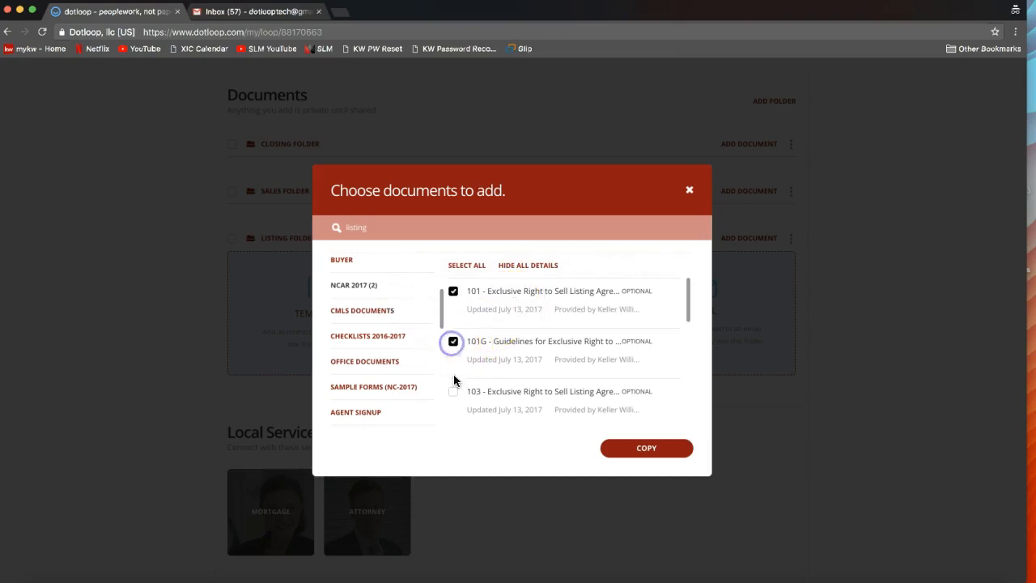
pyautogui.click(452, 396)
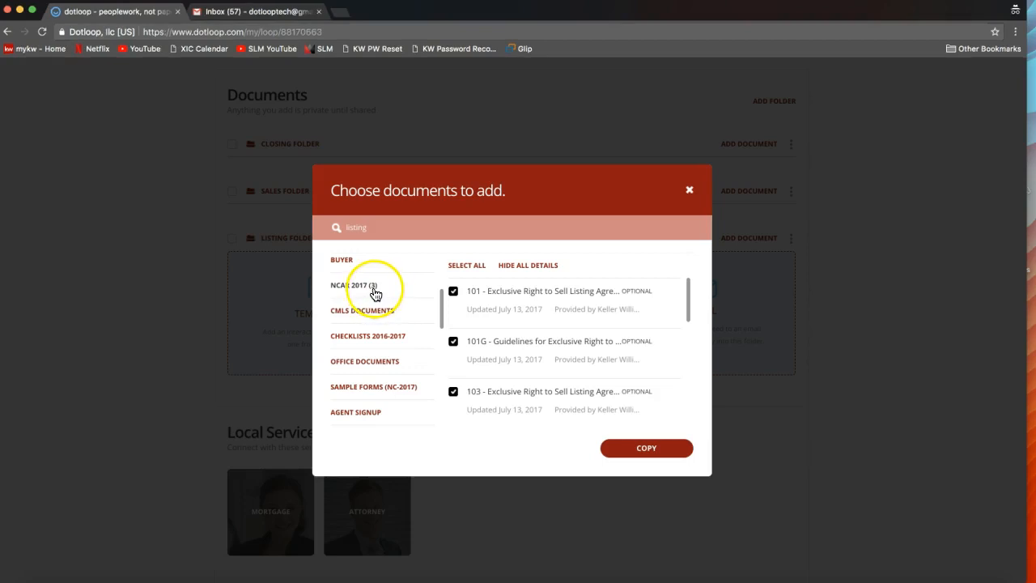
pyautogui.click(454, 393)
pyautogui.click(452, 341)
pyautogui.click(454, 392)
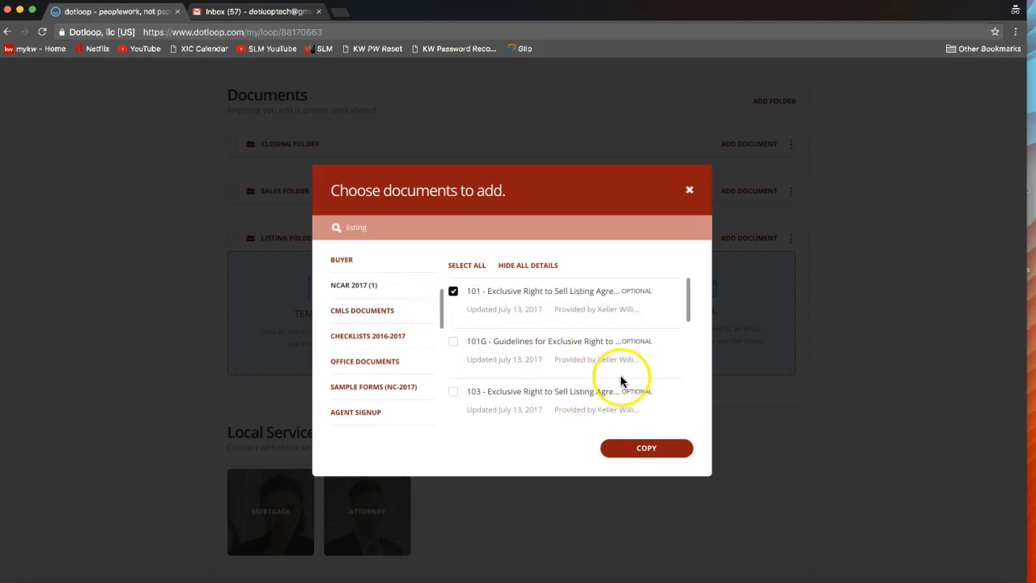
# - Copy the selected template into the Listing Folder and open the added 101 - Exclusive Right to Sell Listing Agreement
pyautogui.click(654, 439)
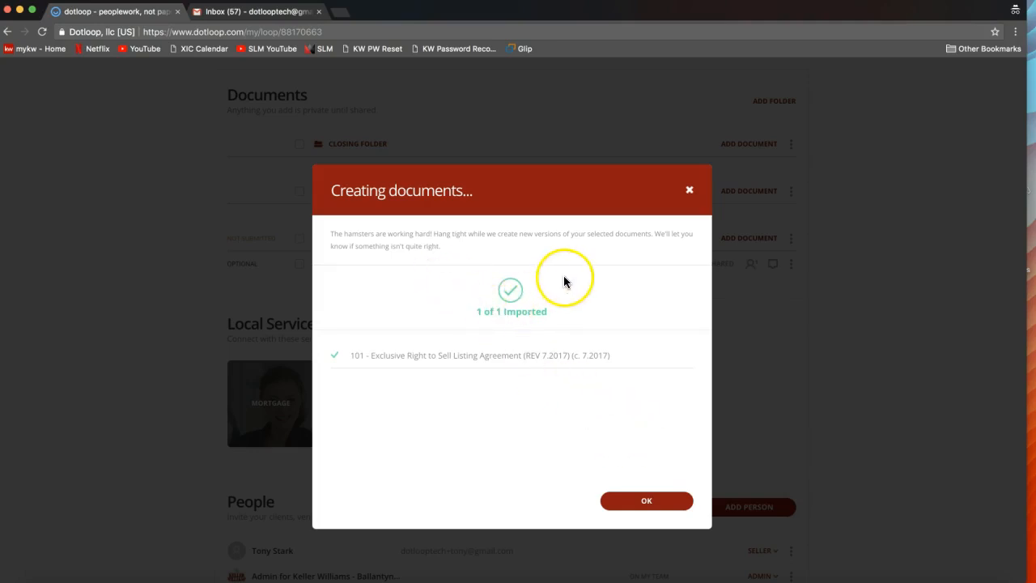
pyautogui.click(646, 501)
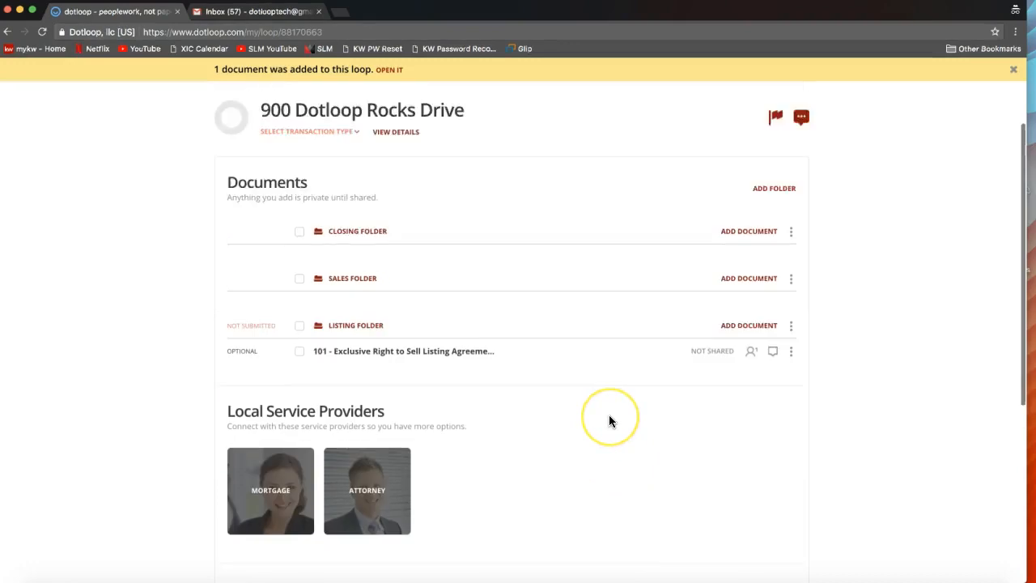
pyautogui.scroll(1, 609, 420)
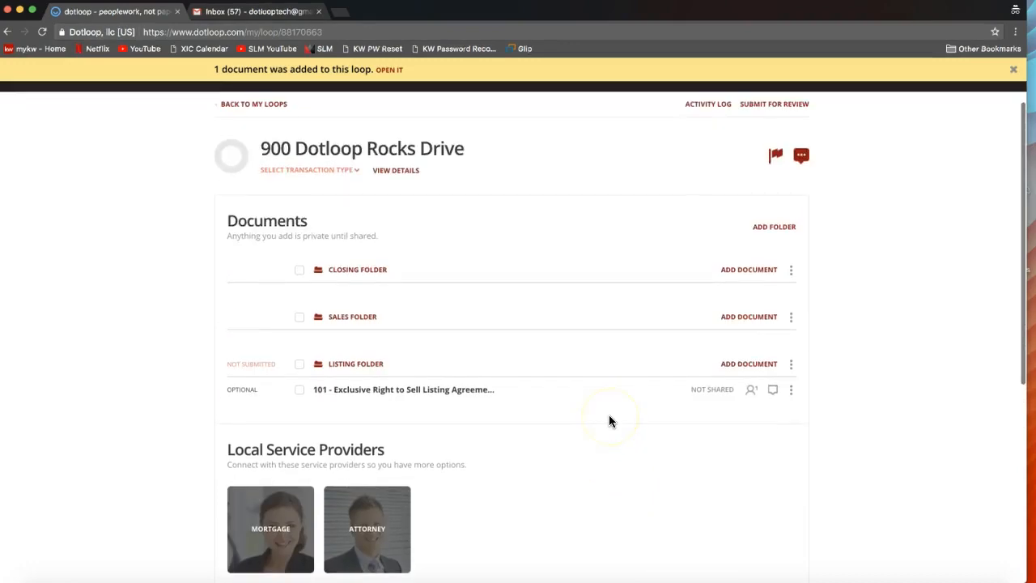
pyautogui.click(392, 400)
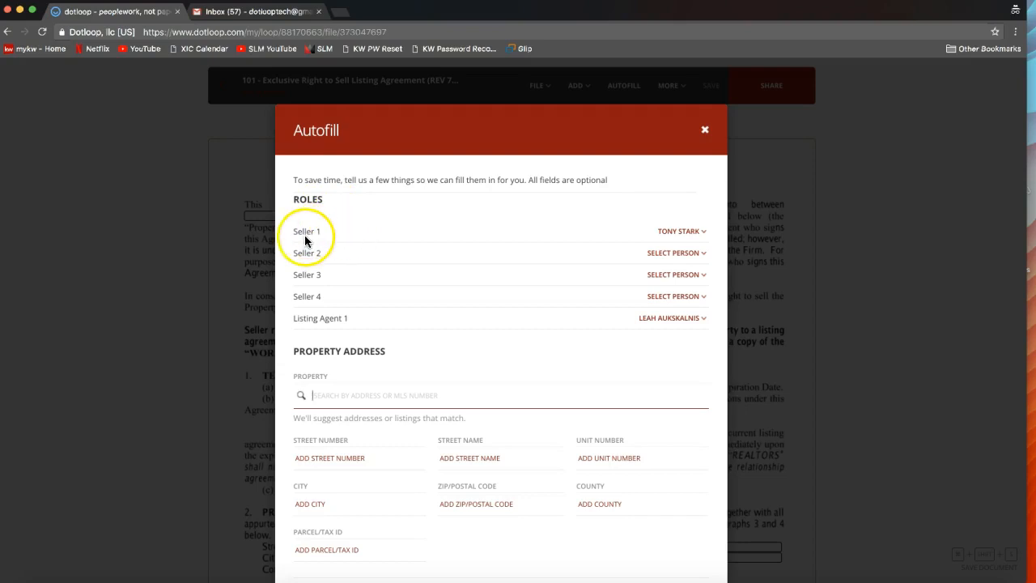
# - Examine the Autofill roles and the choices offered for Seller 2 without assigning anyone
pyautogui.moveTo(291, 199); pyautogui.dragTo(326, 206)
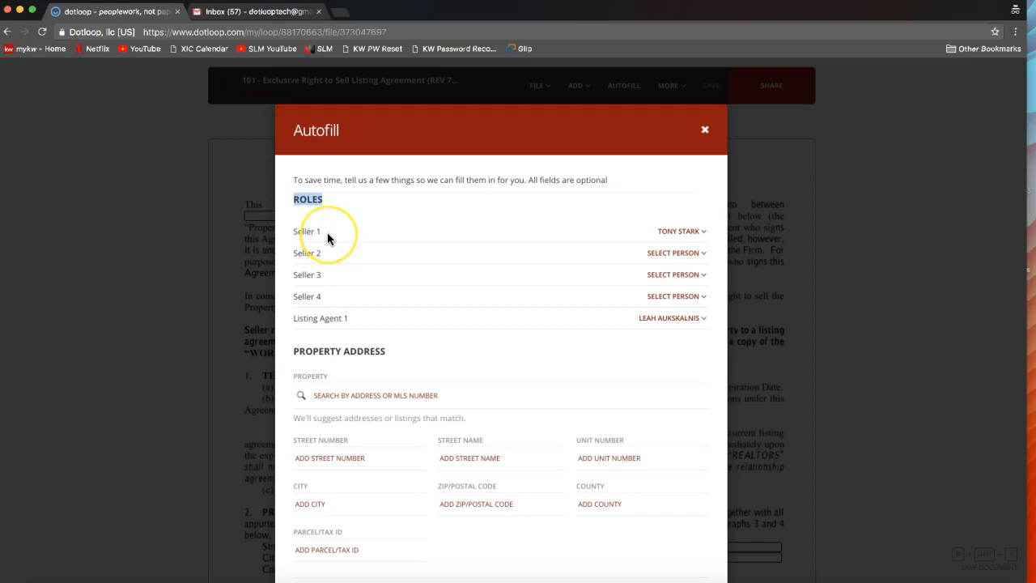
pyautogui.click(295, 240)
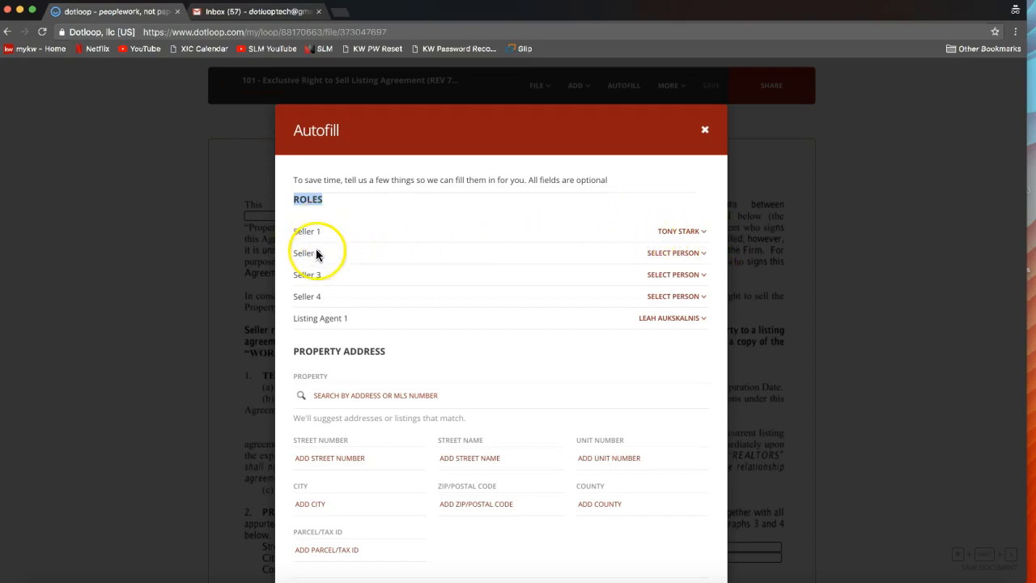
pyautogui.click(680, 256)
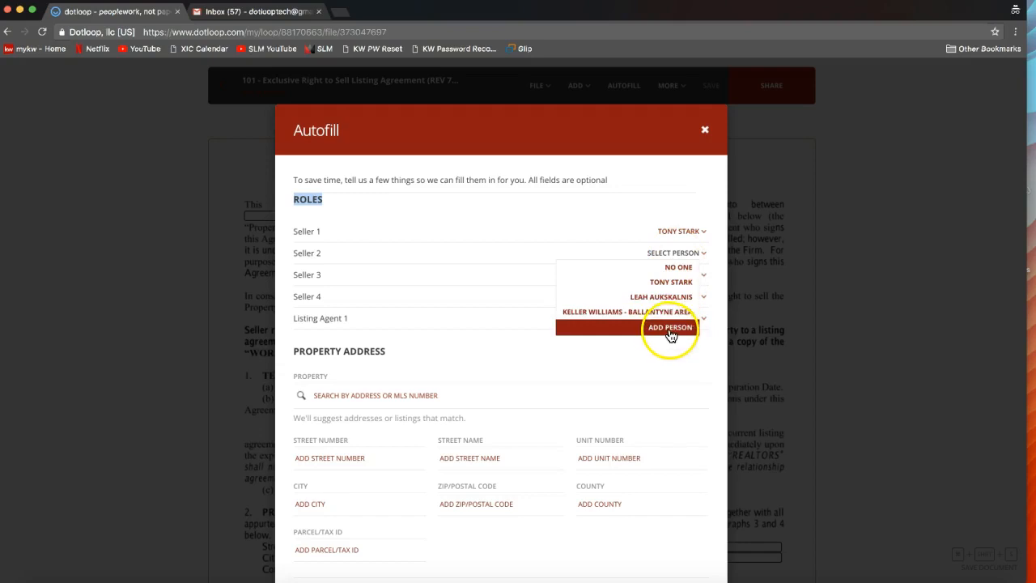
pyautogui.click(618, 198)
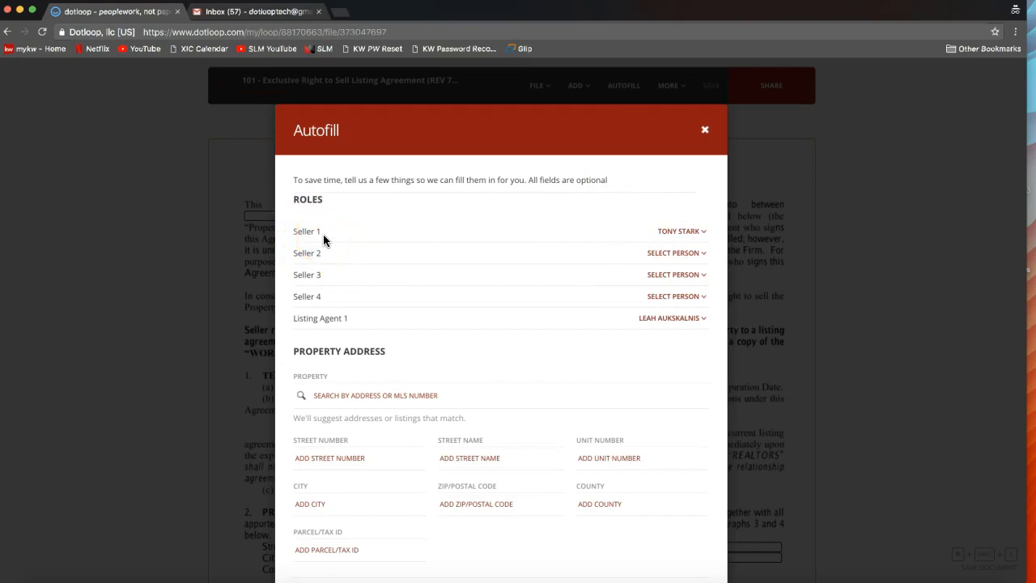
pyautogui.click(674, 255)
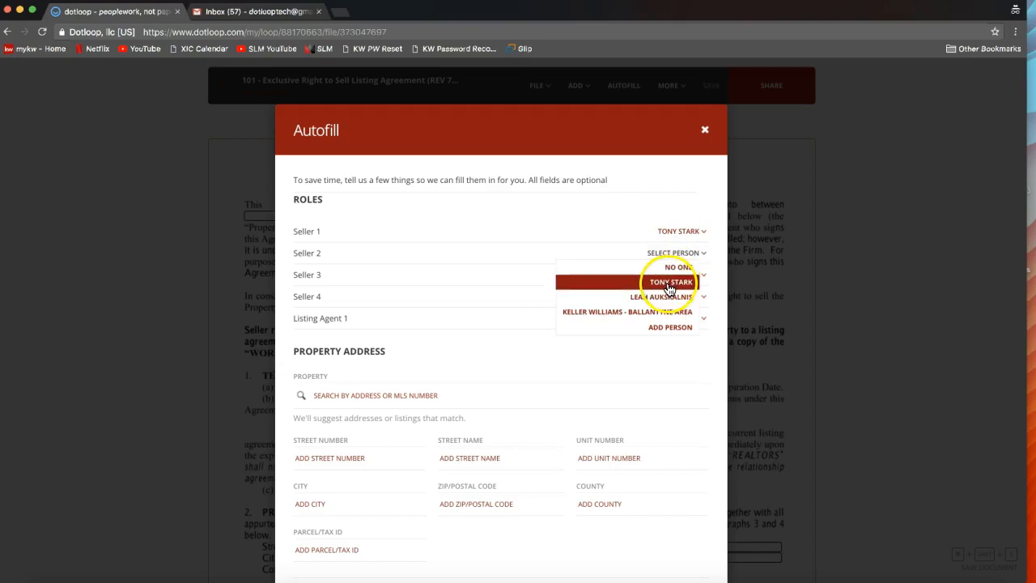
pyautogui.click(621, 203)
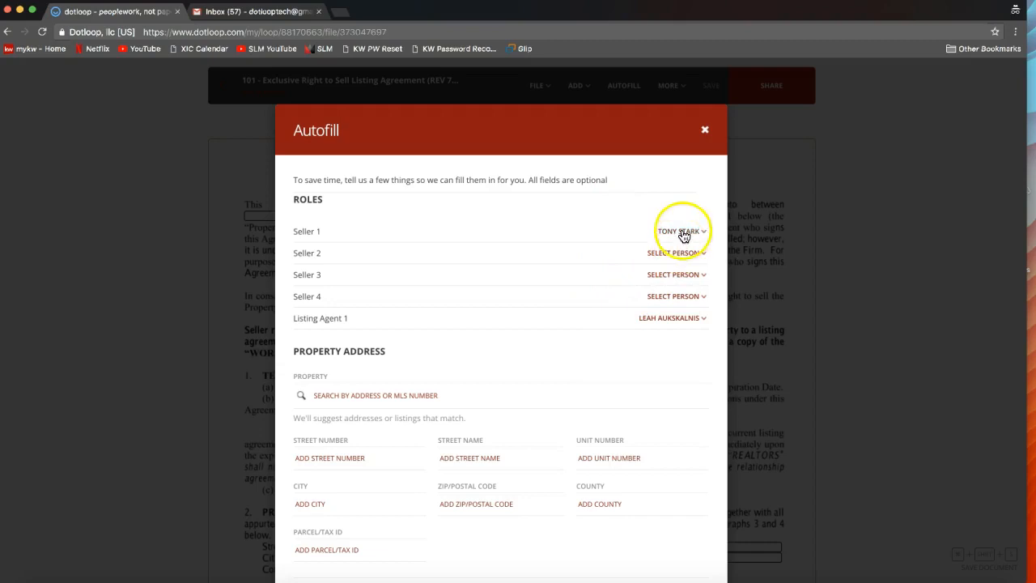
# - Enter the property's street number and street name in the Autofill form's Property Address section
pyautogui.scroll(-2, 467, 223)
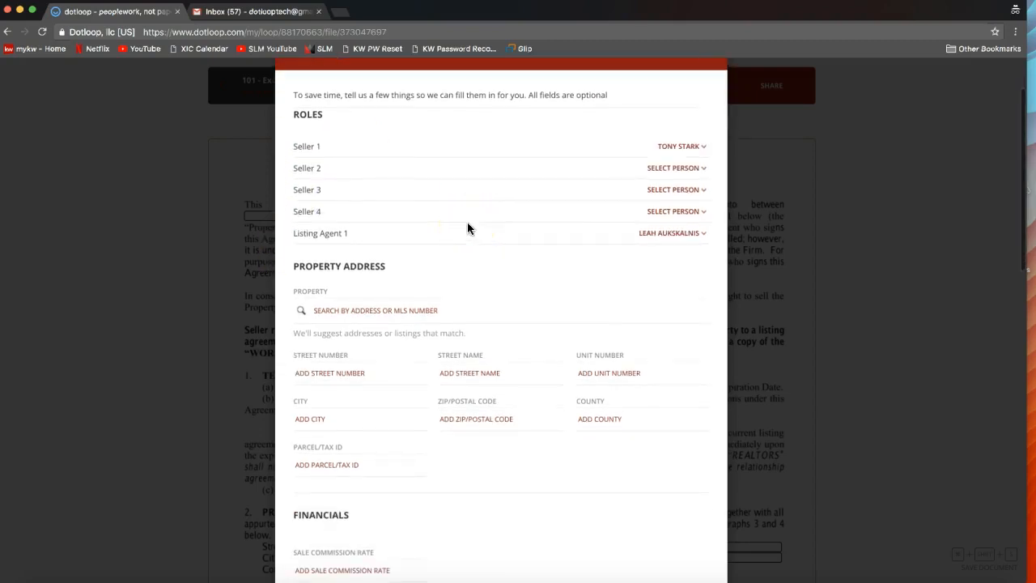
pyautogui.scroll(-2, 467, 228)
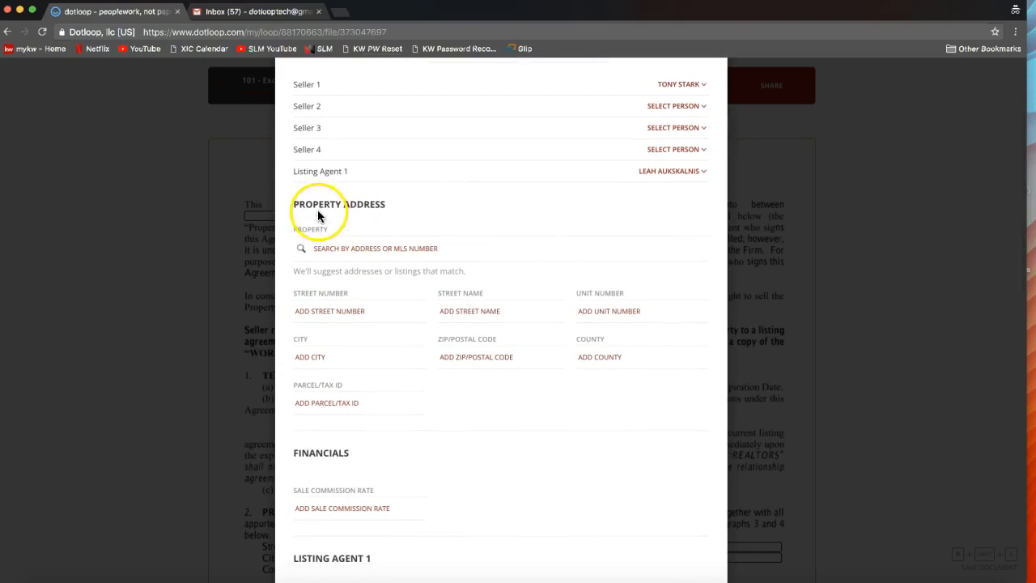
pyautogui.scroll(-1, 372, 296)
pyautogui.click(338, 271)
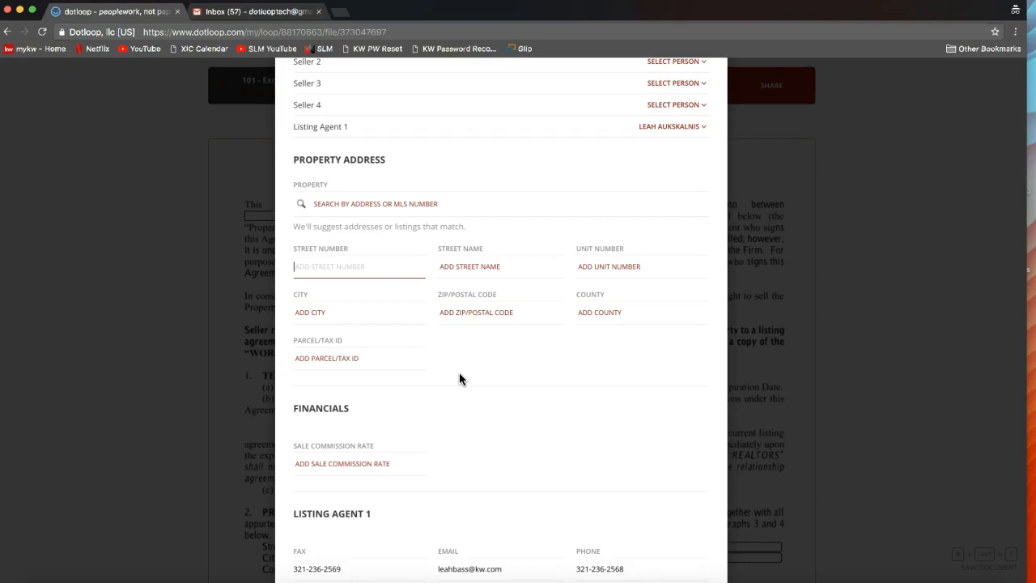
pyautogui.write('900')
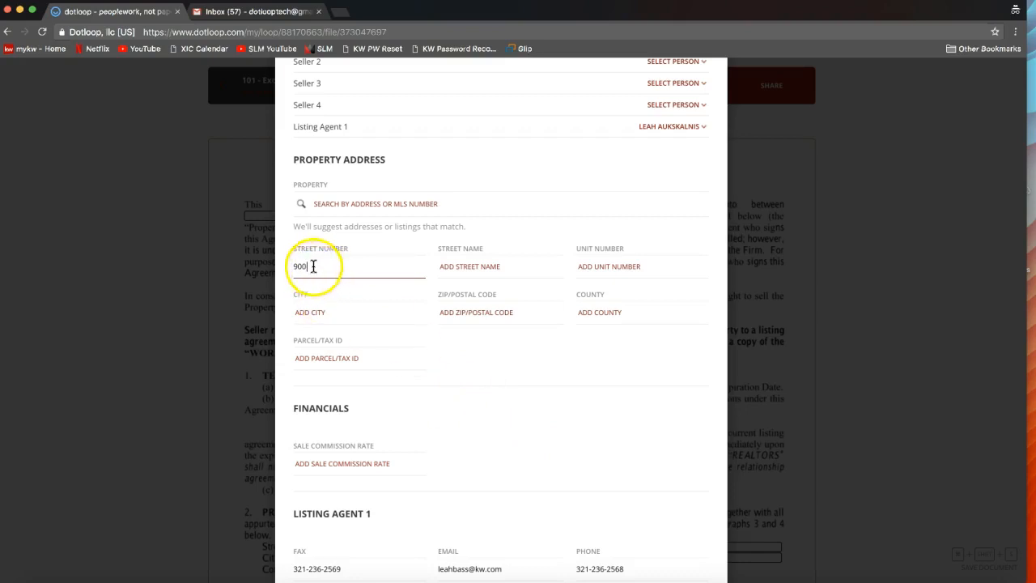
pyautogui.click(477, 265)
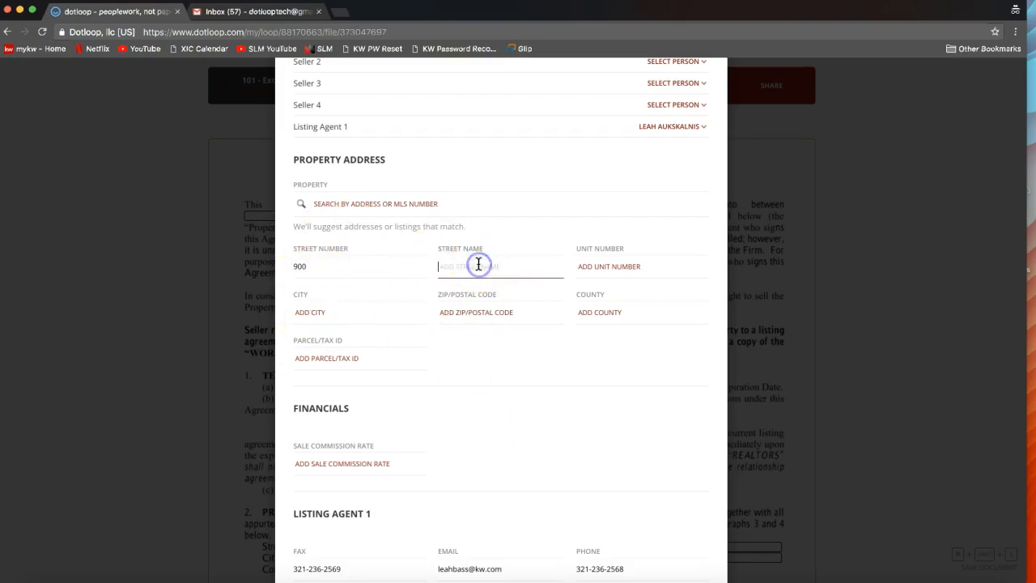
pyautogui.write('Dotloop Rocks Drive')
# - Enter the property's city, postal code and county in the Autofill form, leaving the unit number blank
pyautogui.press('Tab')
pyautogui.press('Tab')
pyautogui.write('Waxhaw')
pyautogui.press('Tab')
pyautogui.write('NC')
pyautogui.press('BackSpace')
pyautogui.press('BackSpace')
pyautogui.write('28173')
pyautogui.click(599, 307)
pyautogui.write('Union')
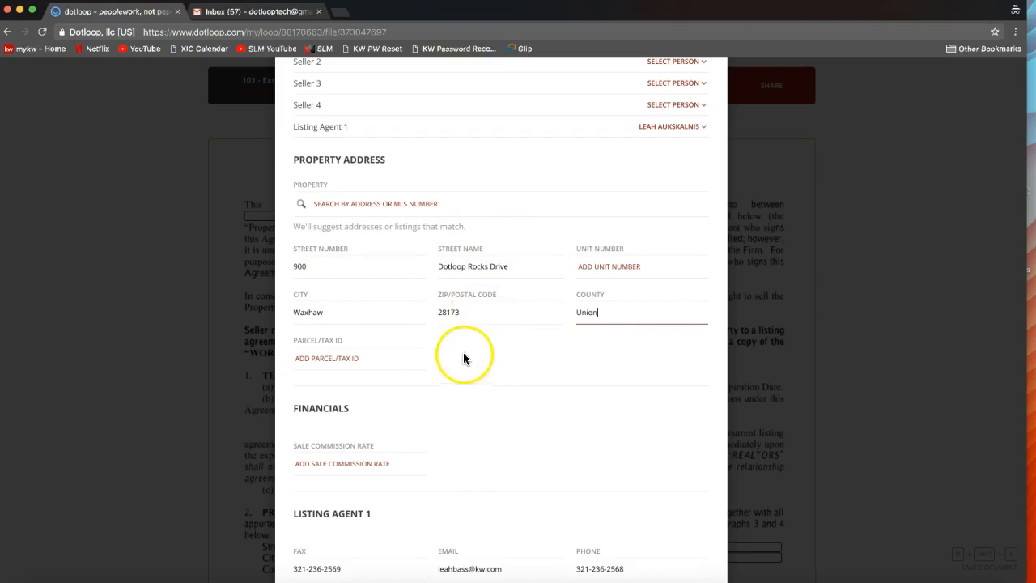
pyautogui.scroll(-2, 402, 348)
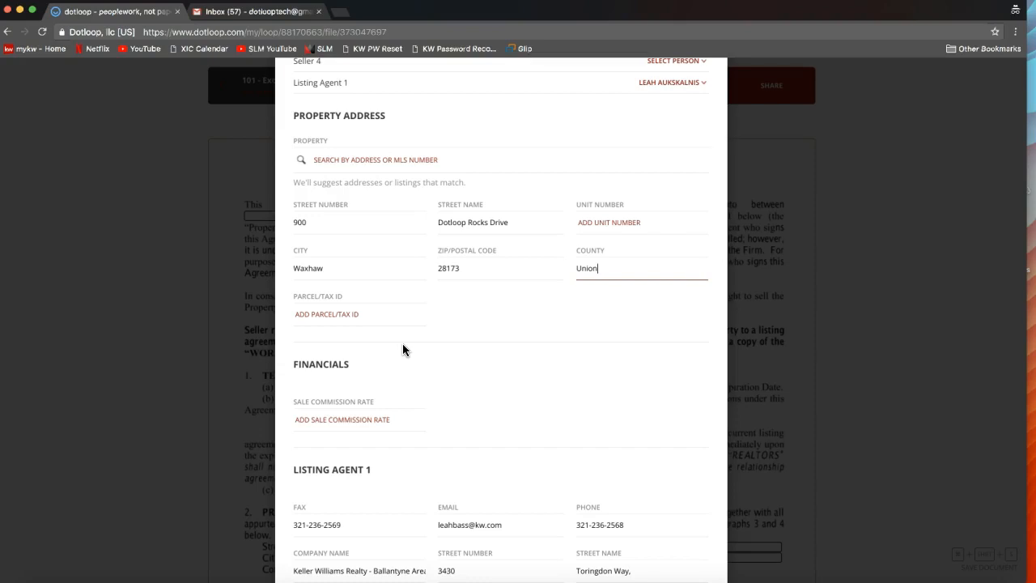
# - Autofill the listing agreement with the entered details, leaving the remaining seller, commission, listing and geographic fields as they are
pyautogui.scroll(-6, 404, 350)
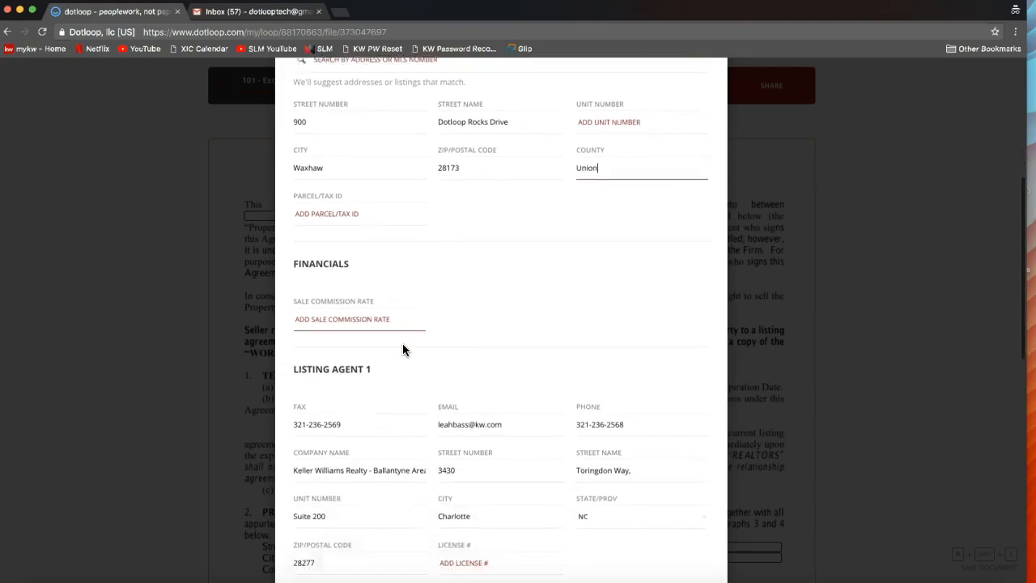
pyautogui.scroll(-8, 403, 347)
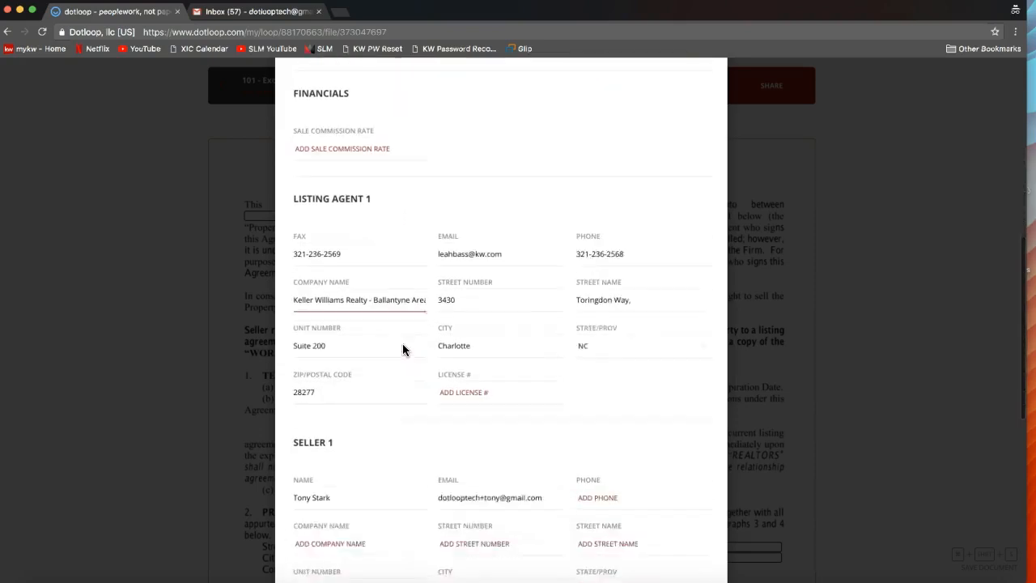
pyautogui.scroll(-10, 402, 350)
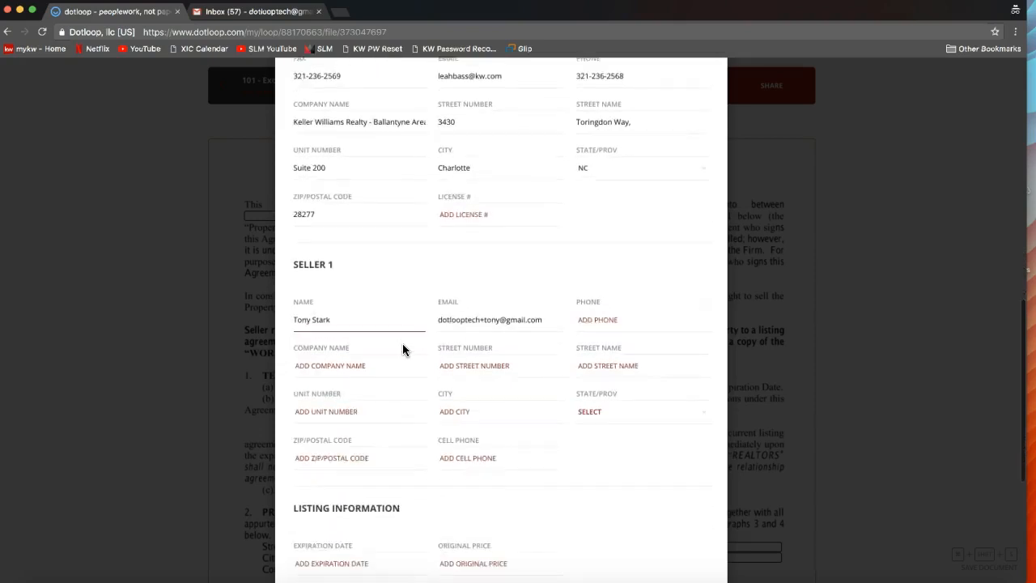
pyautogui.scroll(-4, 404, 350)
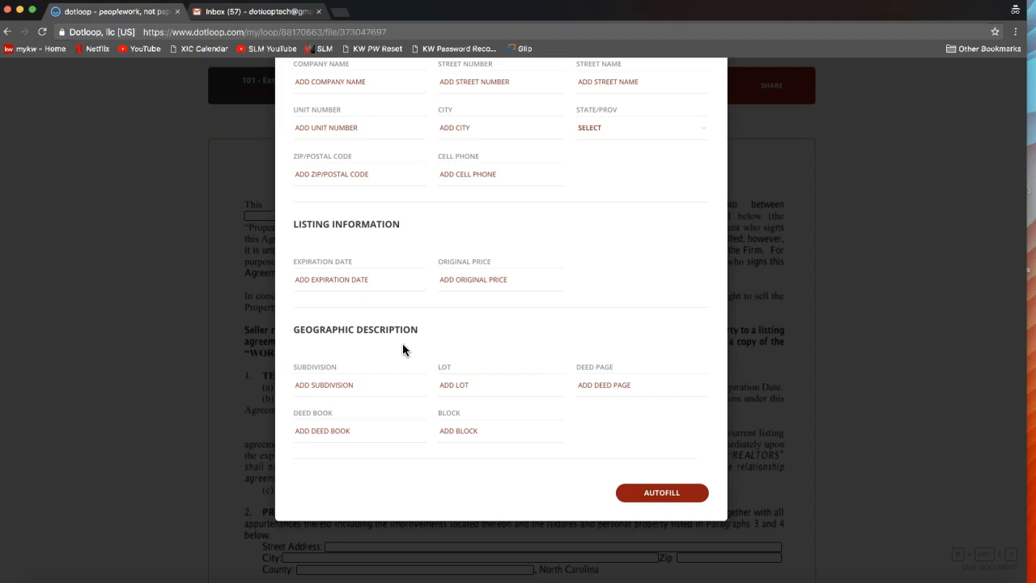
pyautogui.click(670, 495)
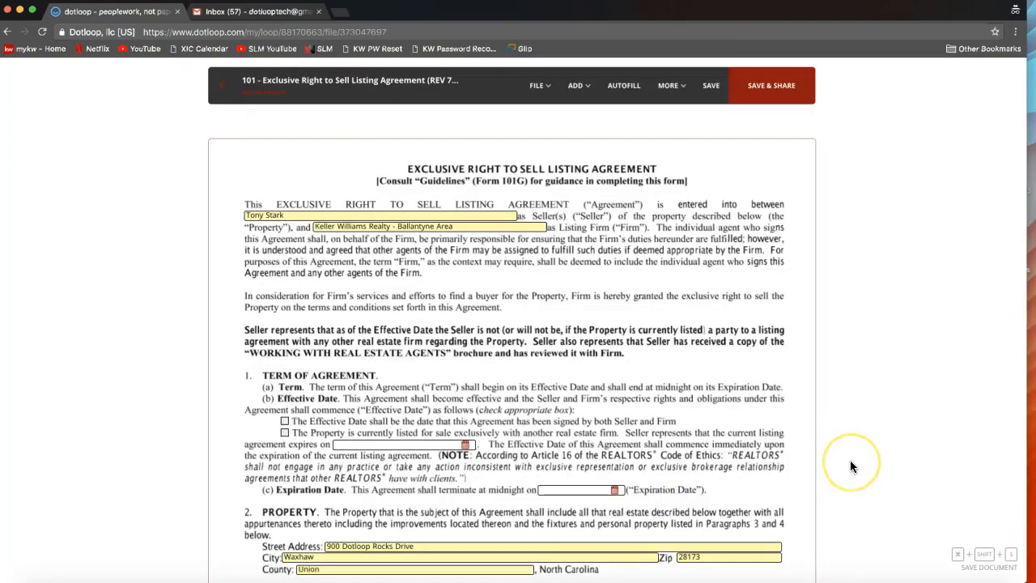
# - Check the autofilled seller, listing firm and property address fields on the agreement's first page
pyautogui.click(938, 213)
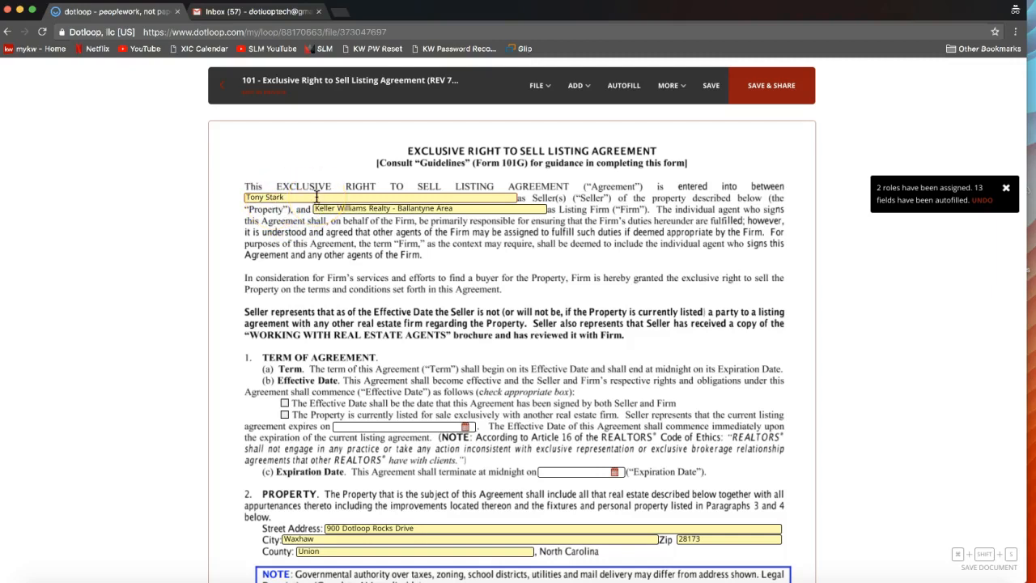
pyautogui.scroll(-3, 317, 196)
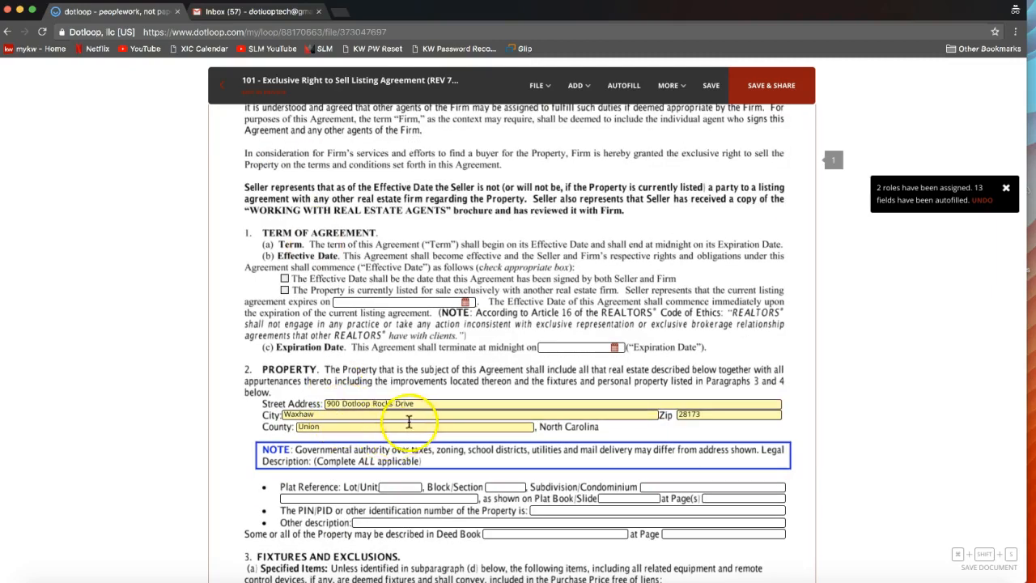
pyautogui.scroll(1, 430, 413)
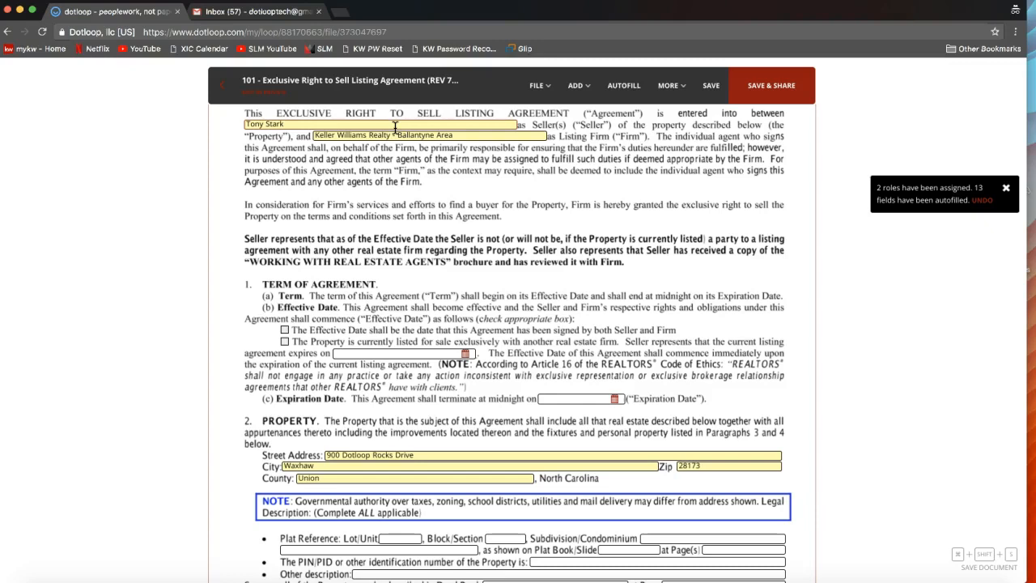
# - Examine the agreement's file options, the choices for adding signatures, initials or strikethroughs, and the initials fields ending page 1
pyautogui.click(538, 86)
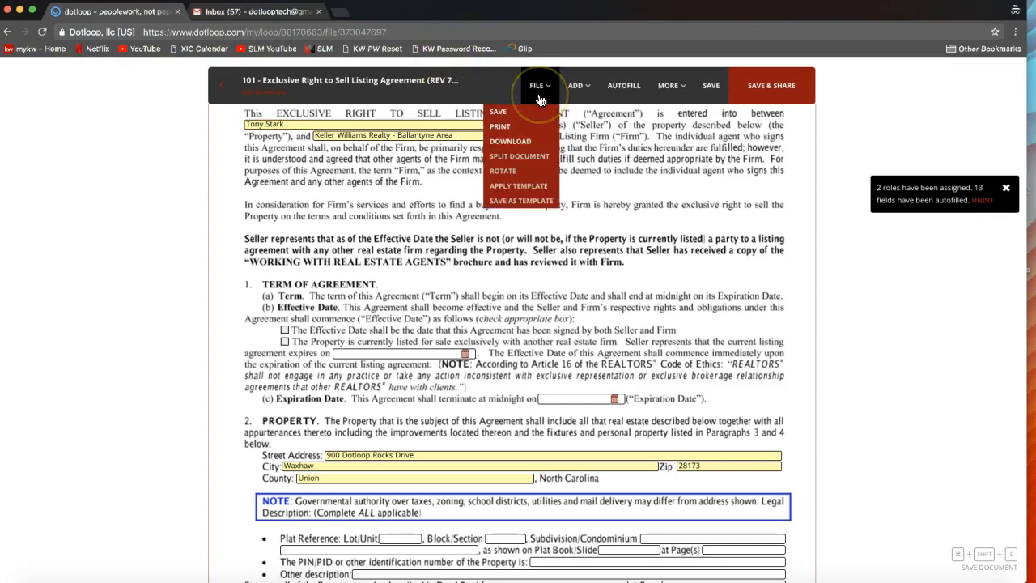
pyautogui.click(568, 90)
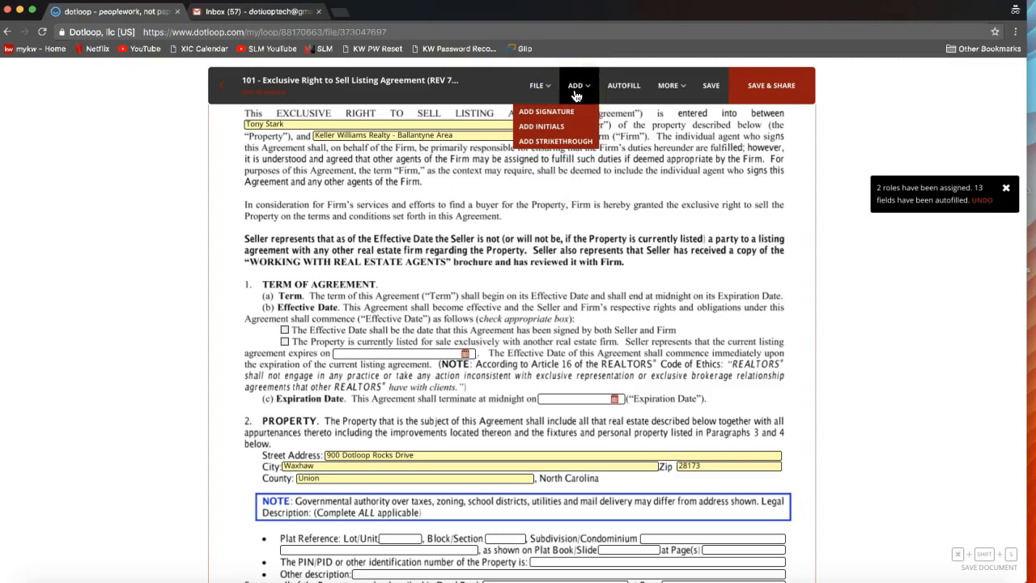
pyautogui.click(575, 94)
pyautogui.click(578, 128)
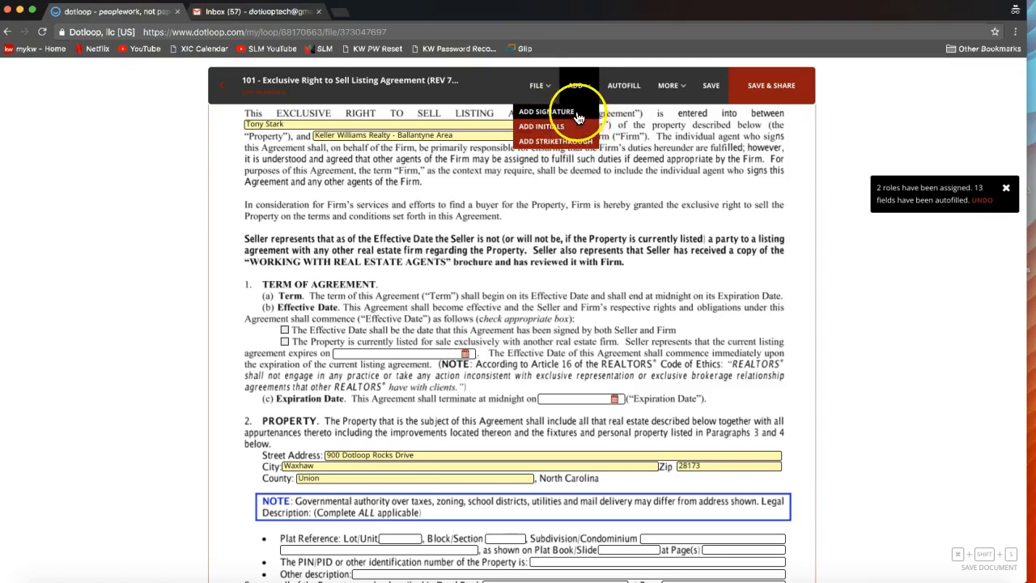
pyautogui.scroll(-5, 663, 137)
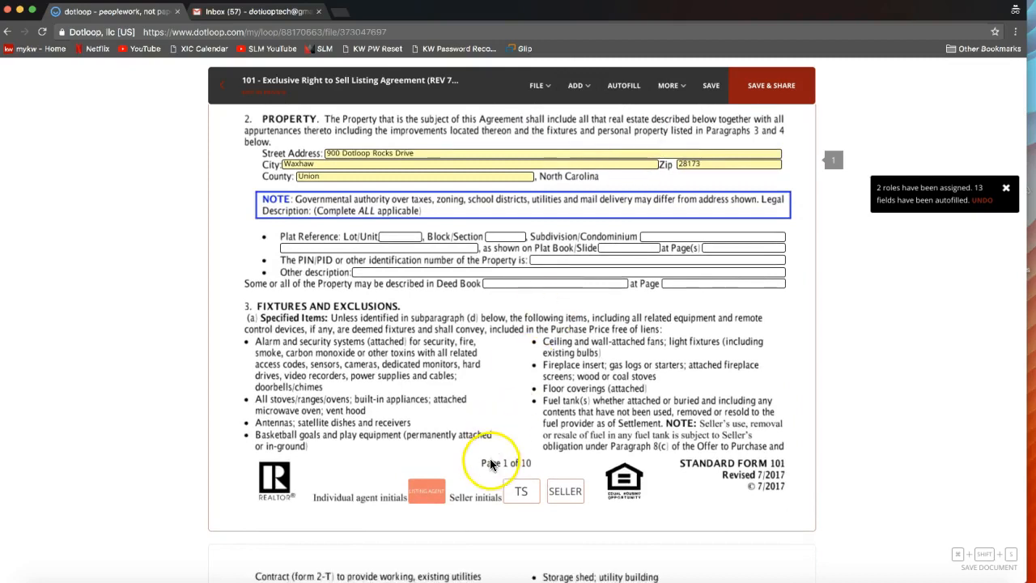
pyautogui.click(549, 487)
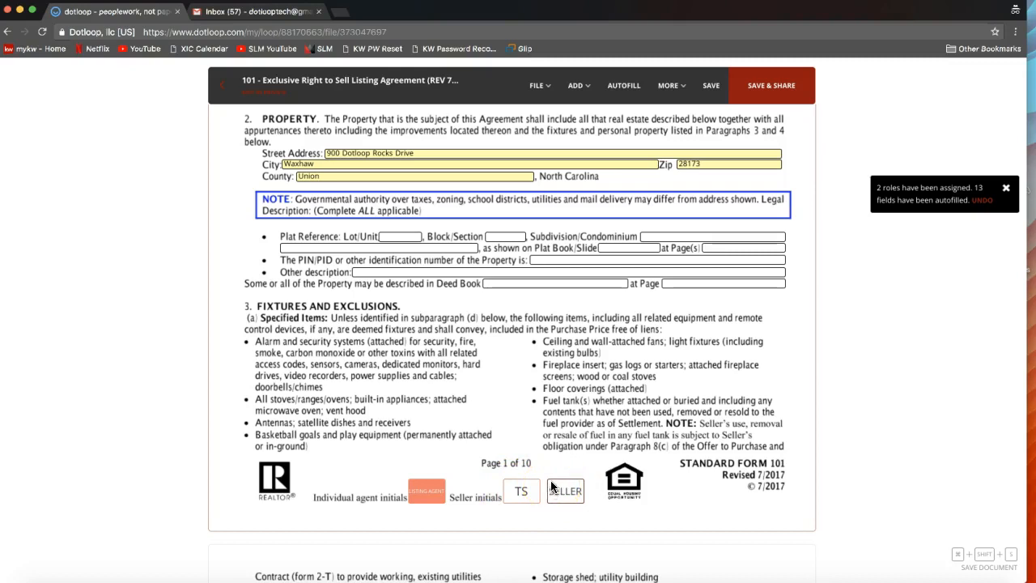
pyautogui.click(577, 87)
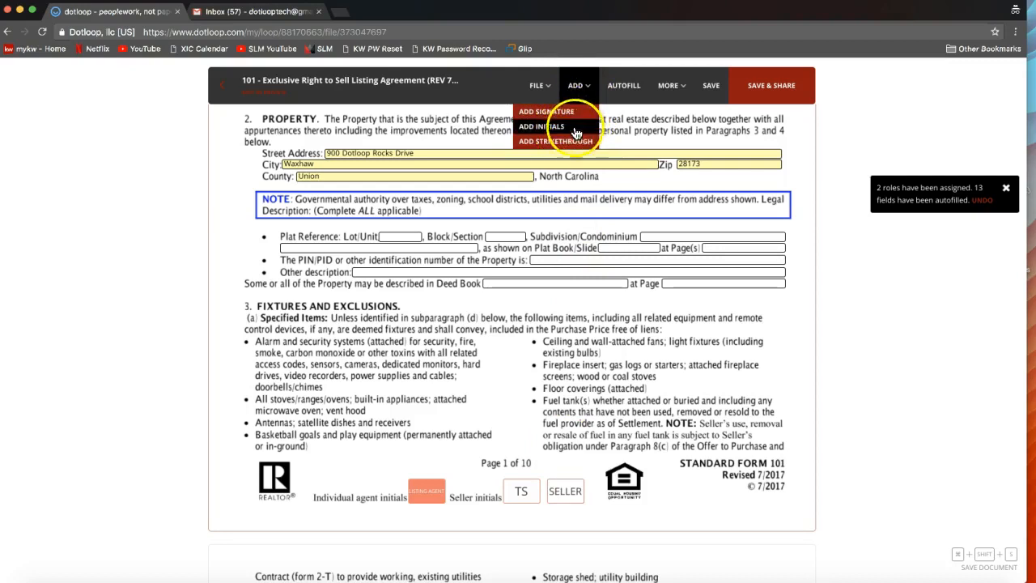
# - Save the agreement's changes while starting Host in Person Signing, and close the signer selection without continuing
pyautogui.click(671, 86)
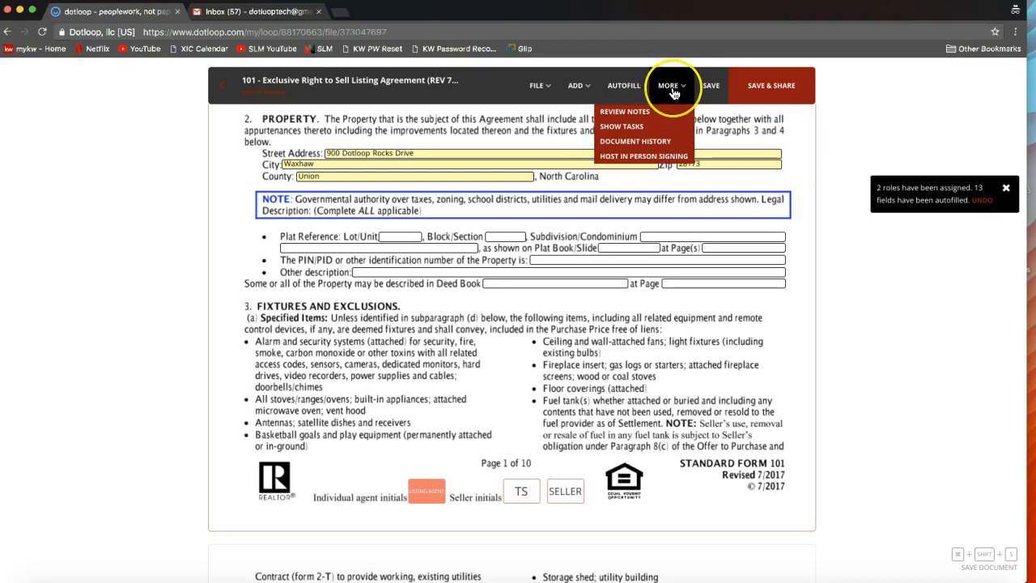
pyautogui.click(662, 158)
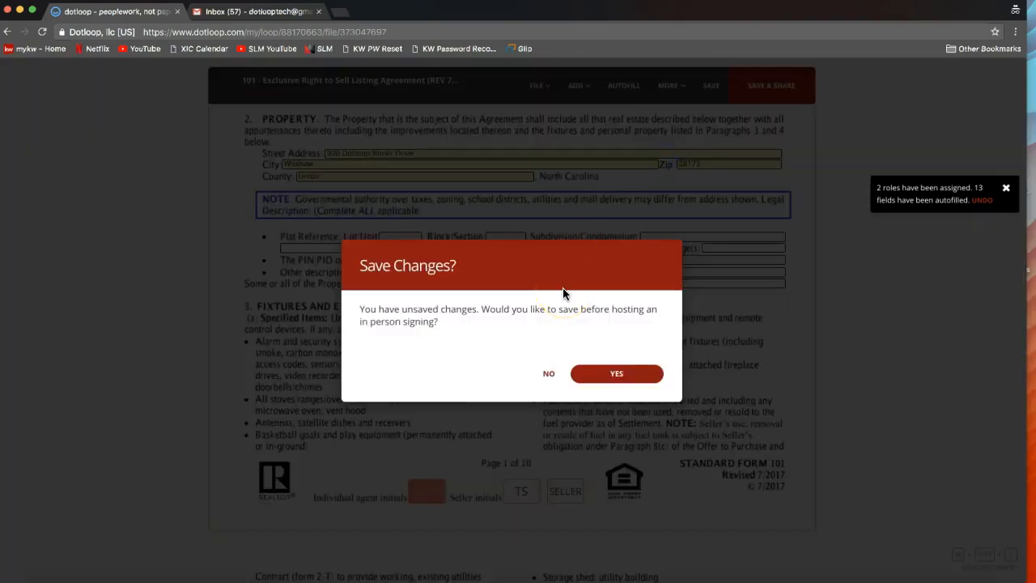
pyautogui.click(613, 375)
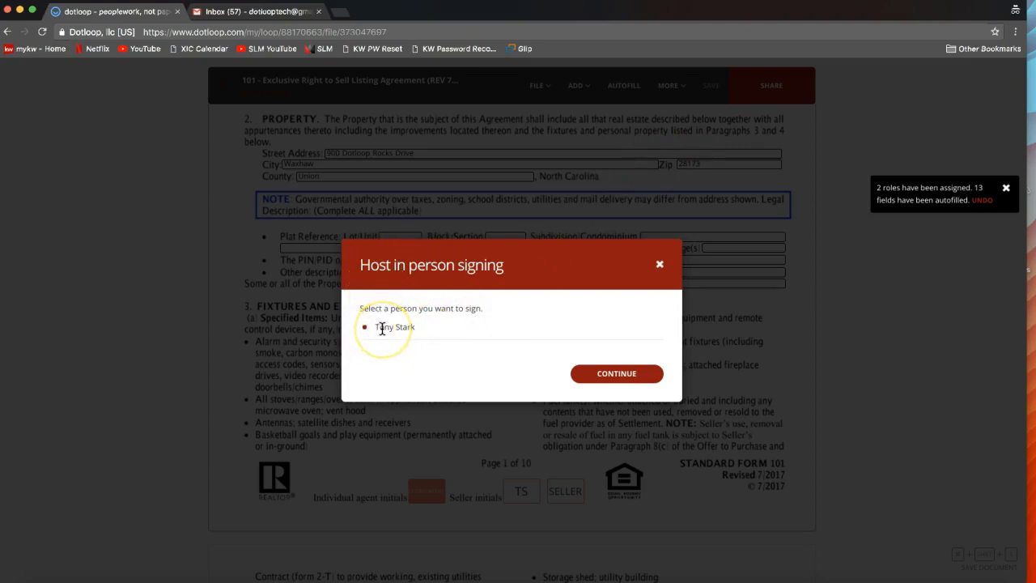
pyautogui.click(411, 329)
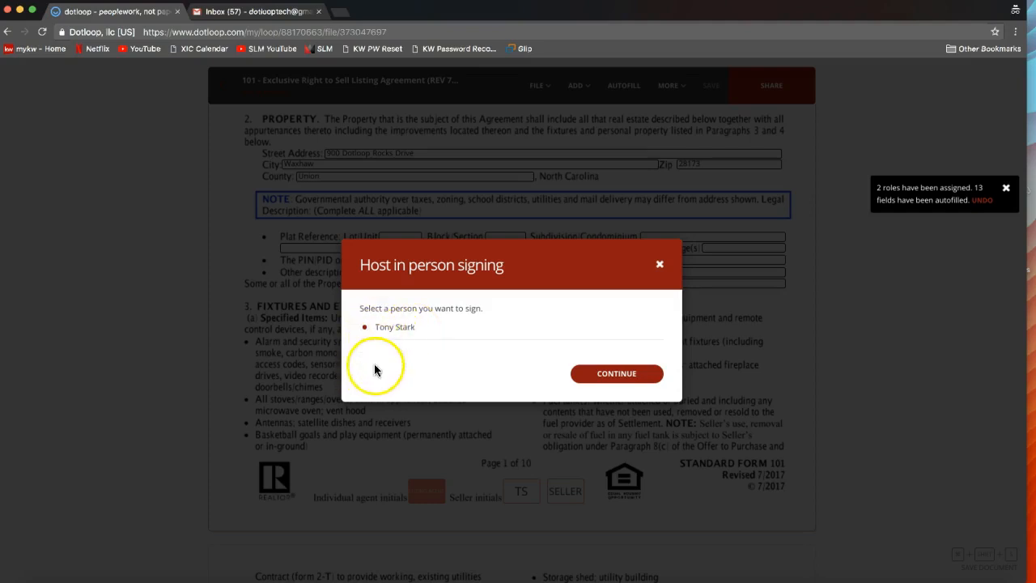
pyautogui.click(365, 331)
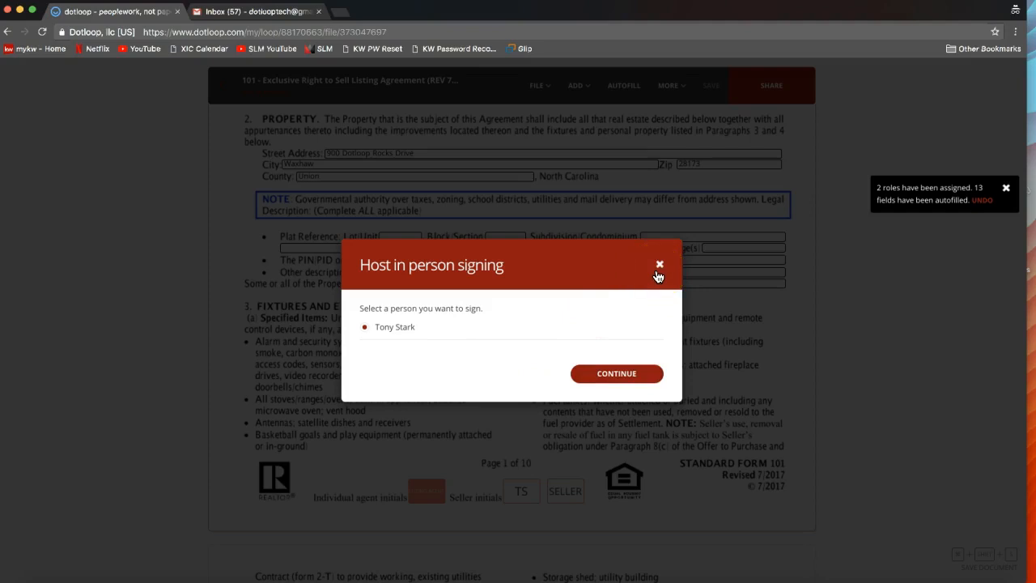
pyautogui.click(659, 266)
pyautogui.click(669, 87)
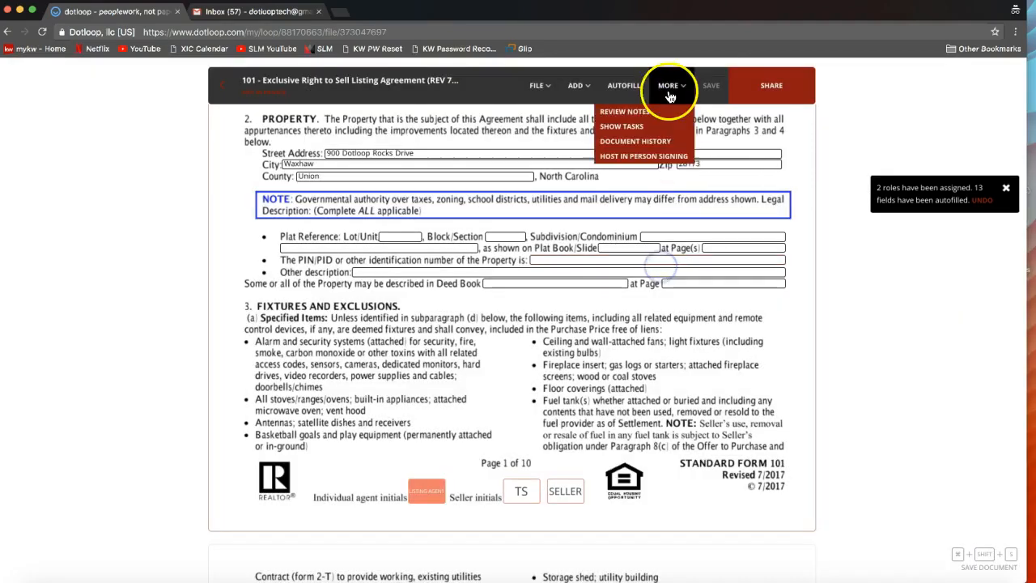
pyautogui.click(671, 85)
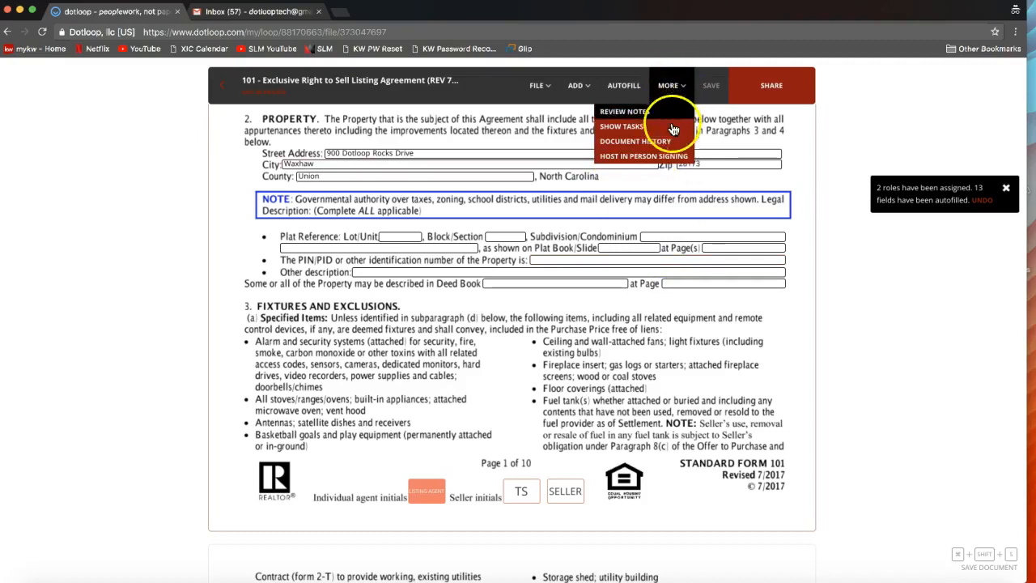
pyautogui.click(644, 157)
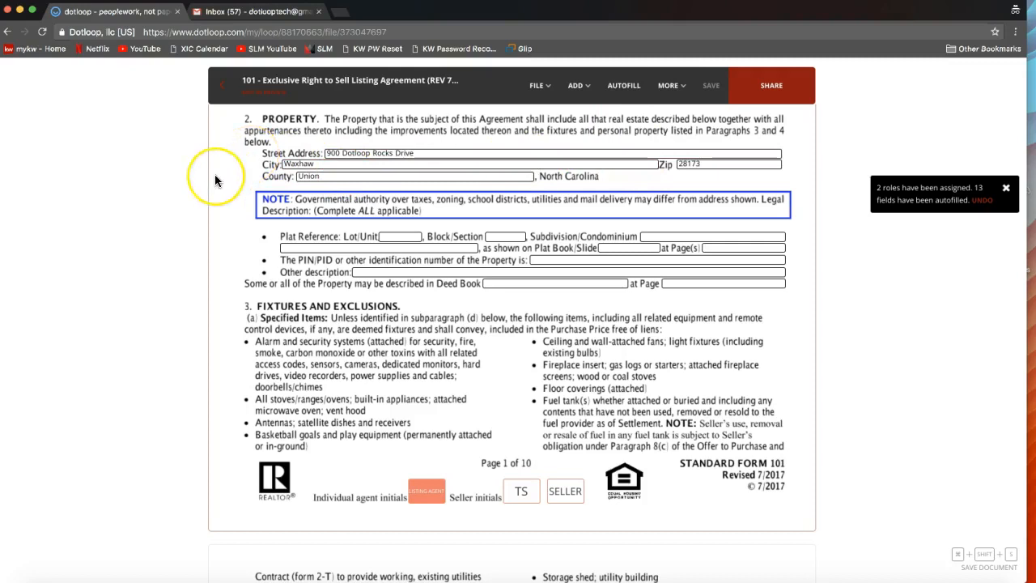
# - Leave the listing agreement and return to the loop's Documents section
pyautogui.scroll(5, 216, 178)
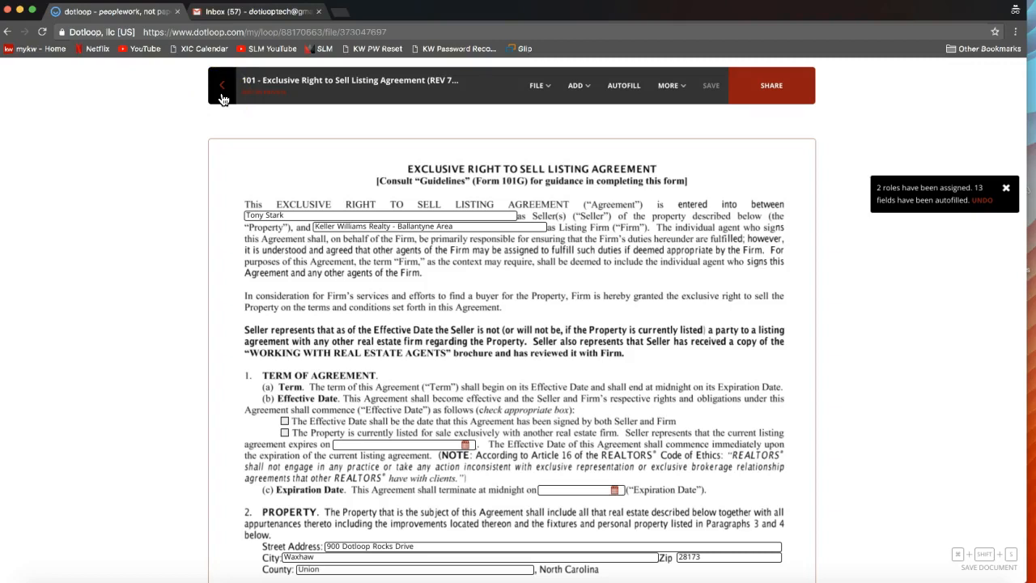
pyautogui.click(223, 98)
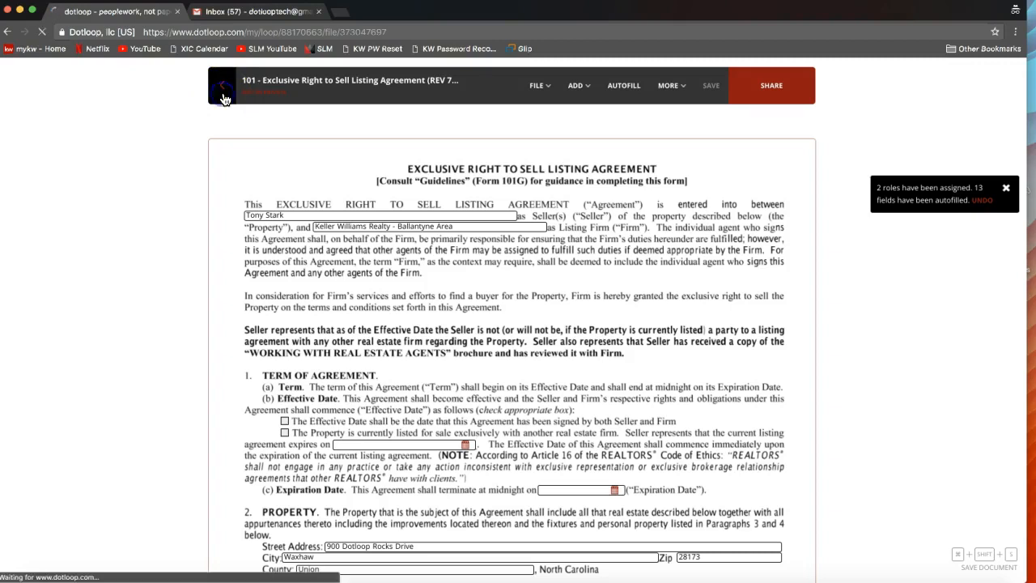
pyautogui.click(225, 217)
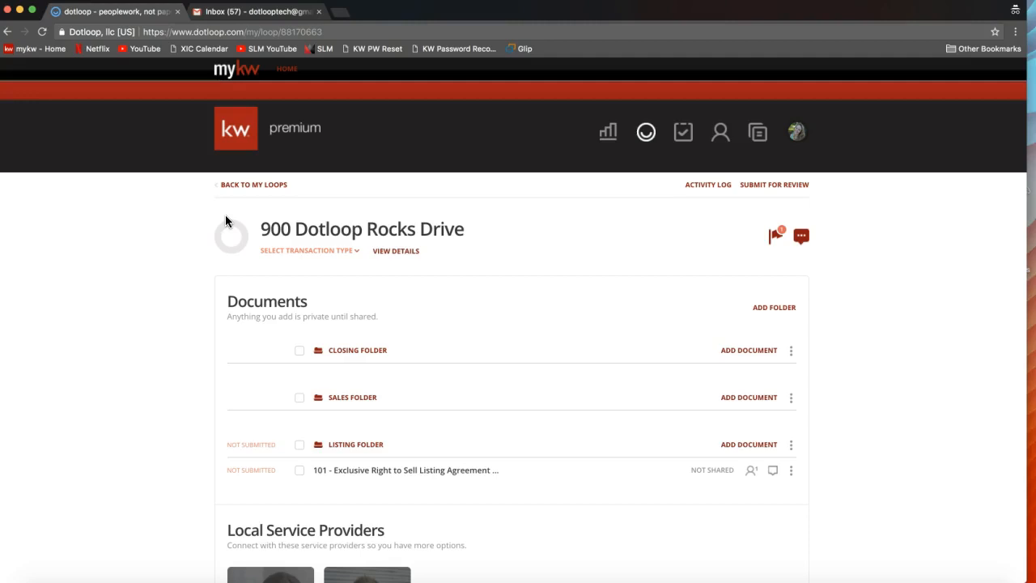
# - Show the Templates, Browse and Email choices for adding a document to the Sales Folder
pyautogui.click(396, 481)
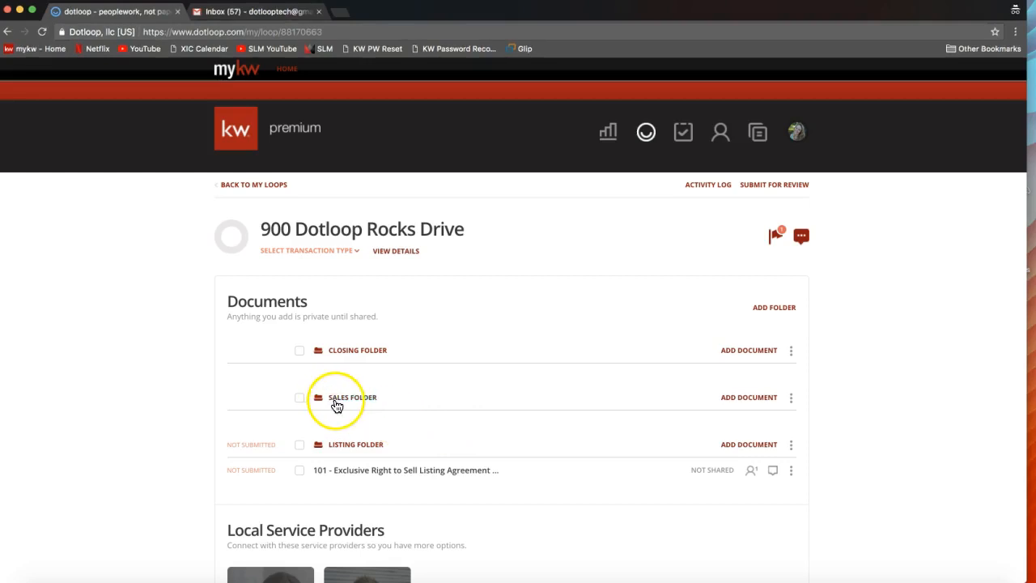
pyautogui.click(758, 400)
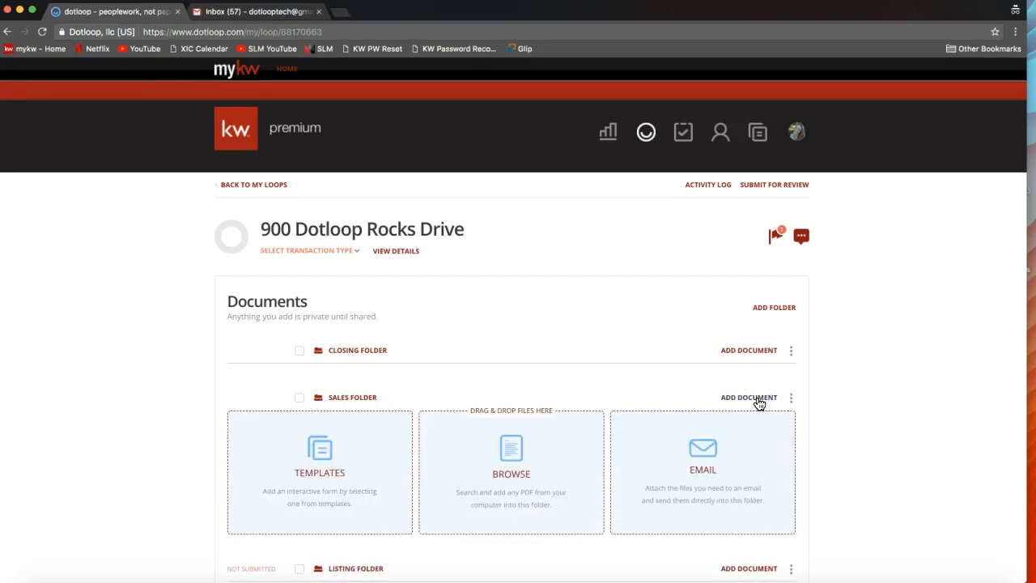
pyautogui.click(320, 484)
pyautogui.scroll(-1, 320, 484)
pyautogui.click(320, 445)
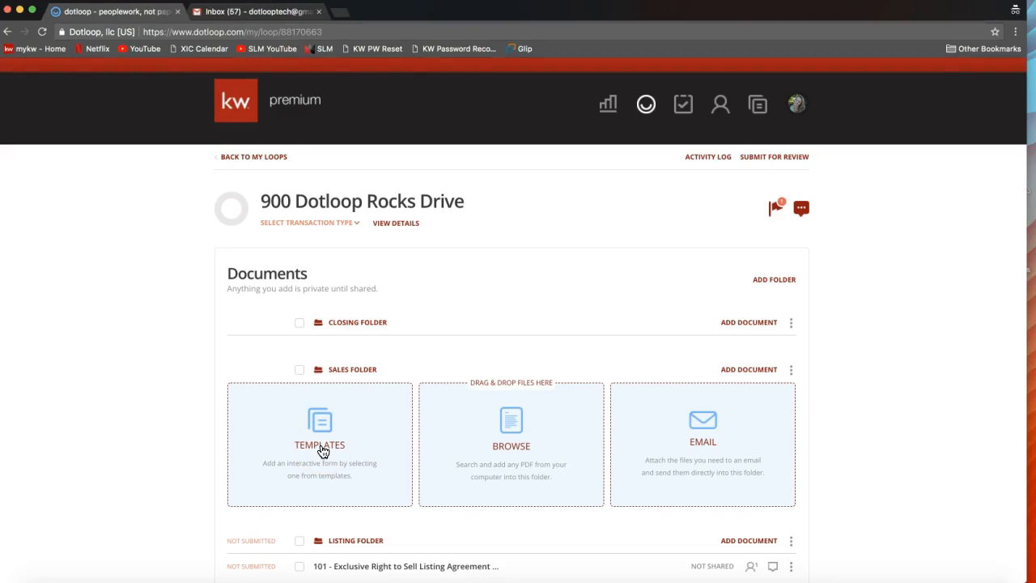
pyautogui.scroll(-1, 322, 451)
pyautogui.click(321, 436)
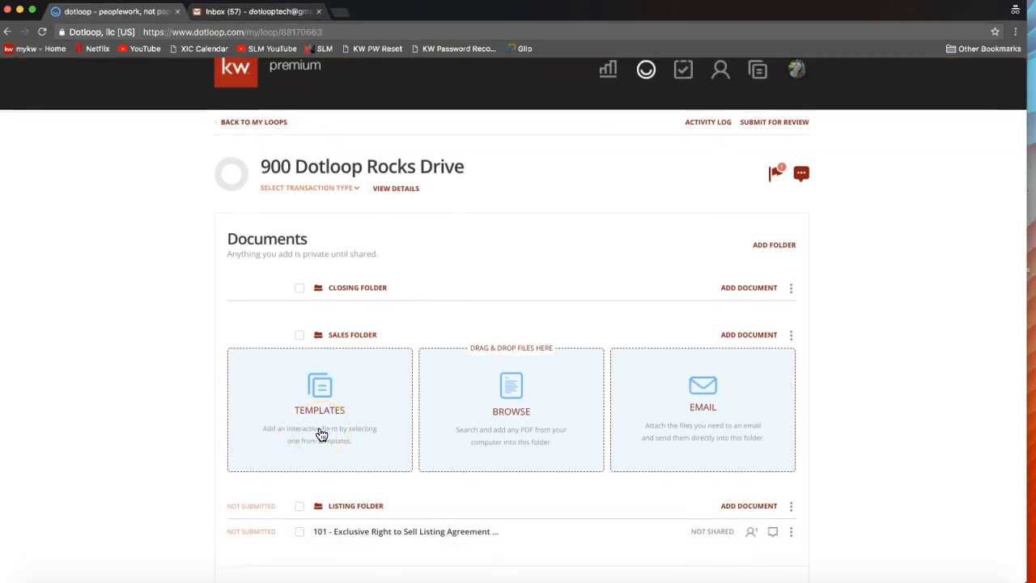
pyautogui.click(502, 435)
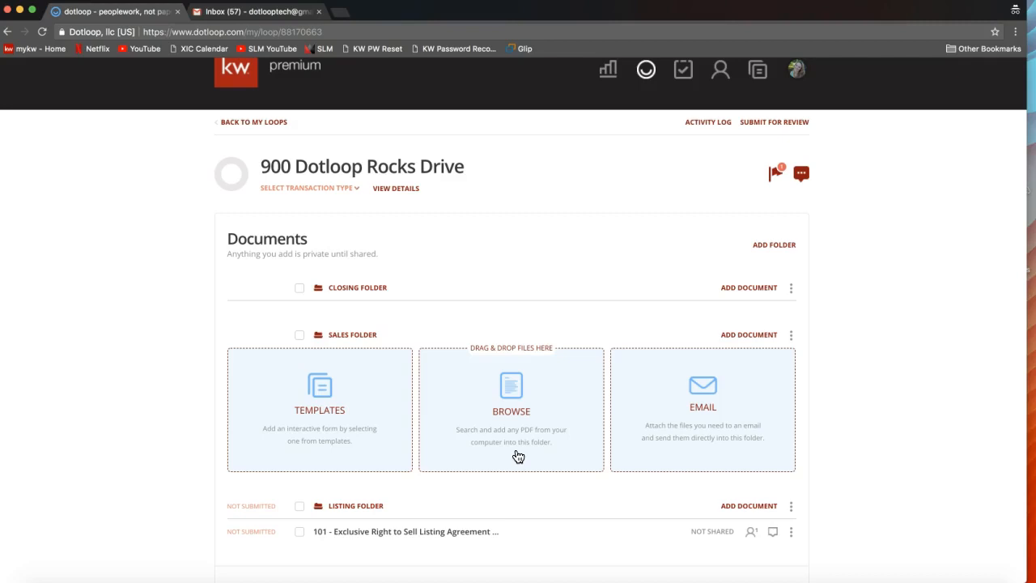
# - Examine the options available for the 101 - Exclusive Right to Sell Listing Agreement in the Listing Folder, such as Print and Download
pyautogui.scroll(-2, 518, 458)
pyautogui.click(426, 479)
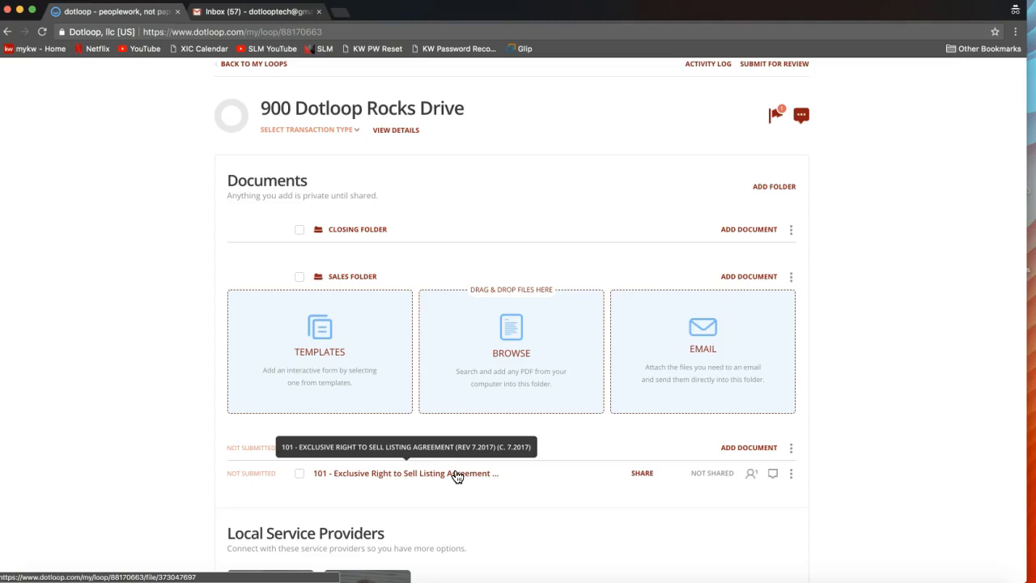
pyautogui.click(792, 478)
pyautogui.scroll(-1, 796, 471)
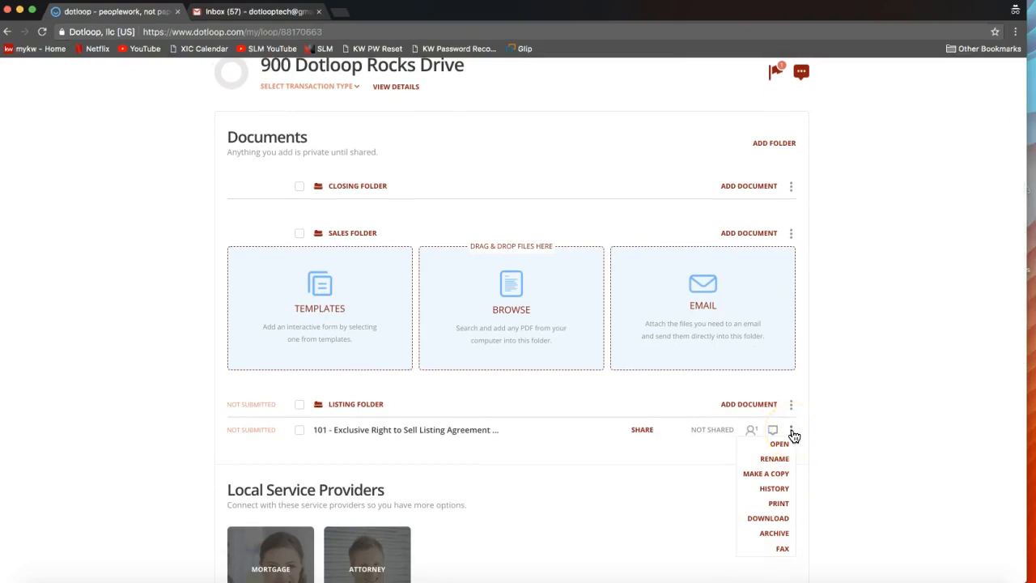
pyautogui.click(775, 505)
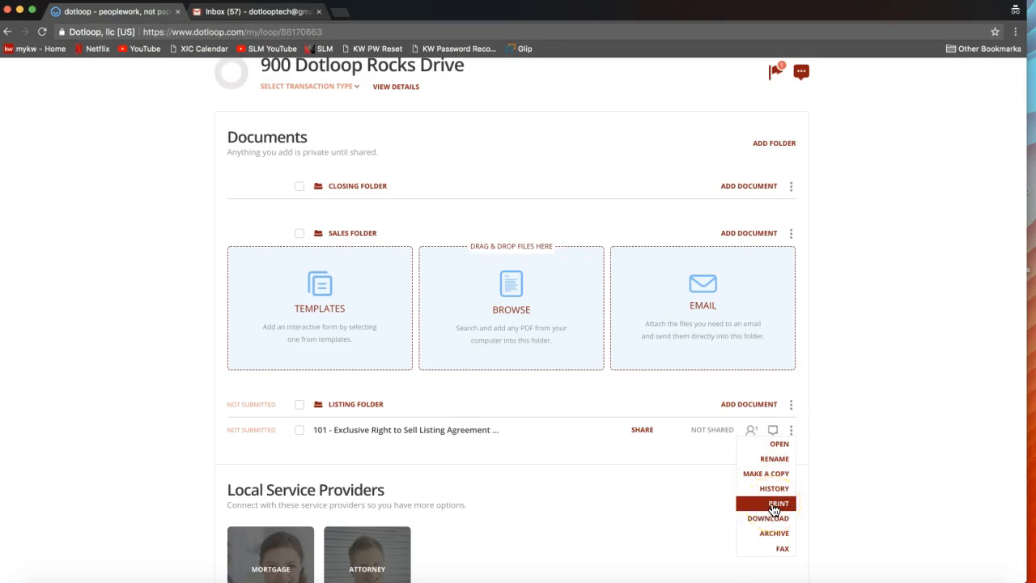
pyautogui.click(766, 509)
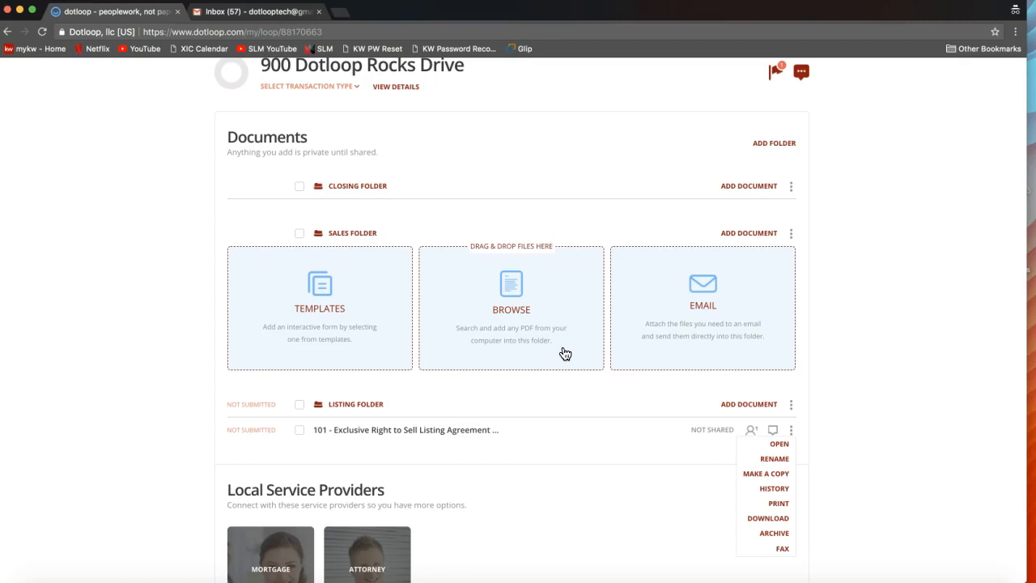
# - Add 2-T - Offer to Purchase and Contract (REV 7.2017) (c. 7.2017).pdf from the computer's Desktop to the Sales Folder
pyautogui.click(508, 321)
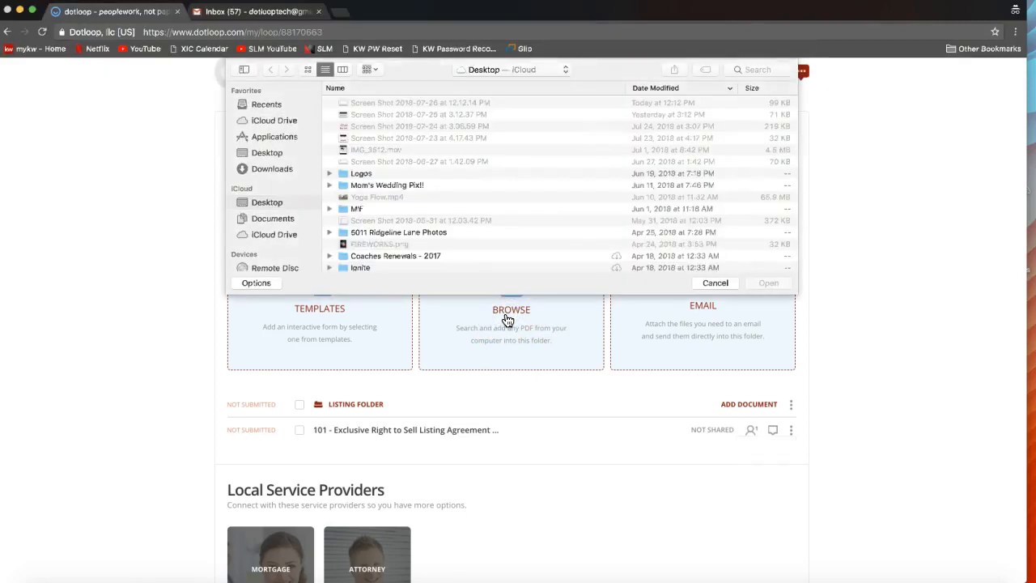
pyautogui.click(269, 152)
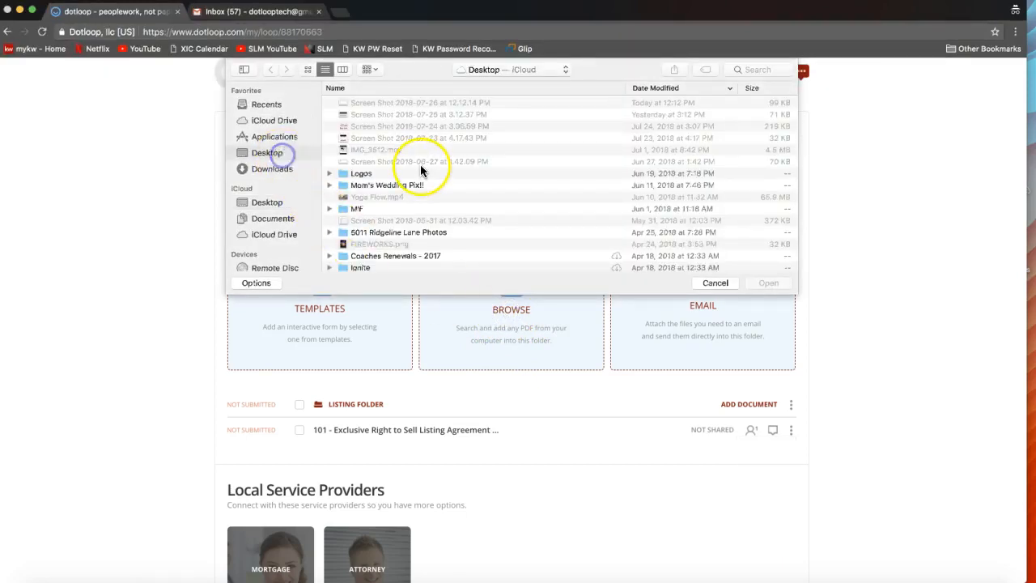
pyautogui.scroll(-5, 421, 172)
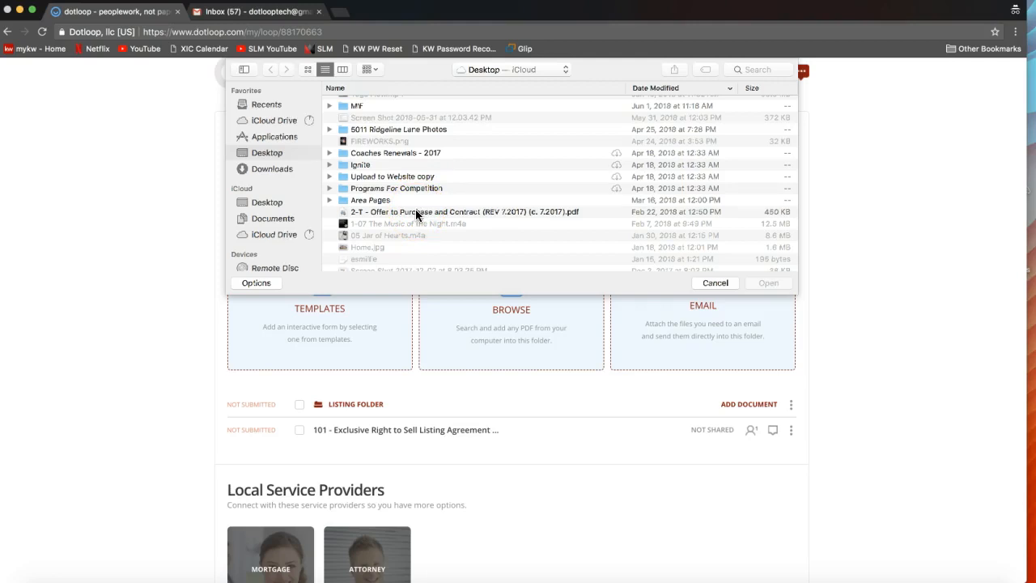
pyautogui.click(369, 219)
pyautogui.doubleClick(372, 209)
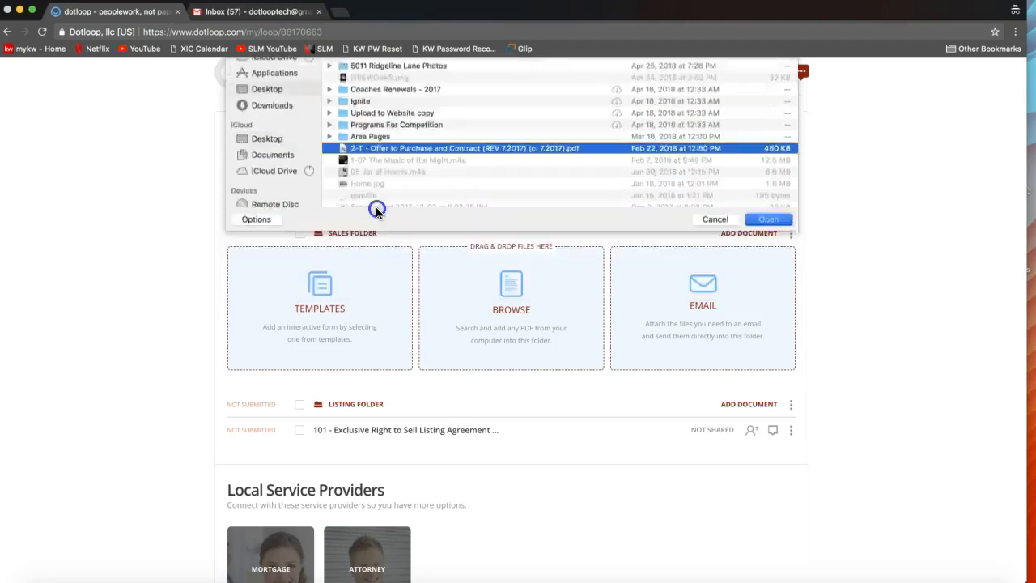
pyautogui.scroll(-3, 569, 409)
pyautogui.scroll(2, 542, 348)
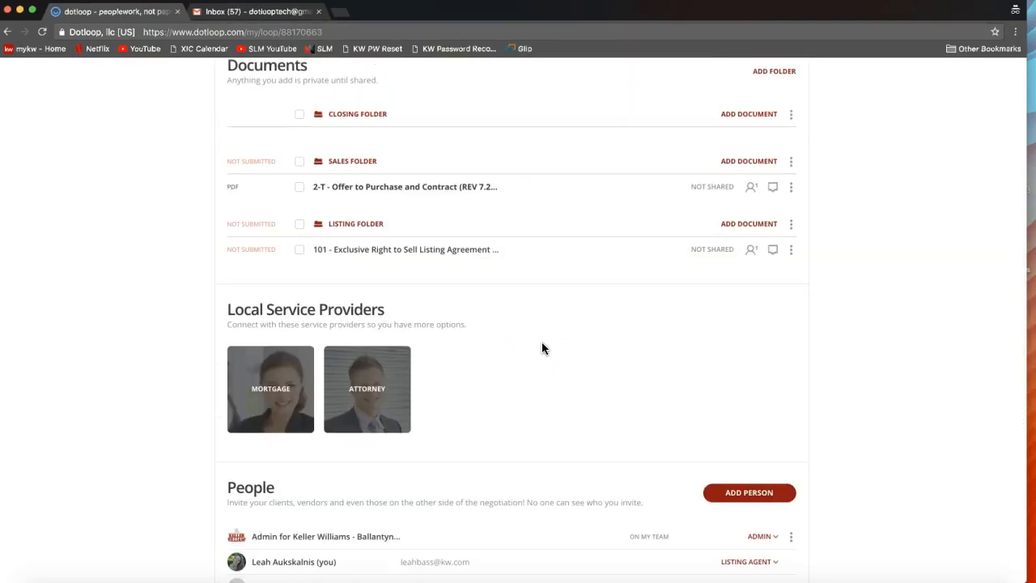
pyautogui.scroll(2, 542, 346)
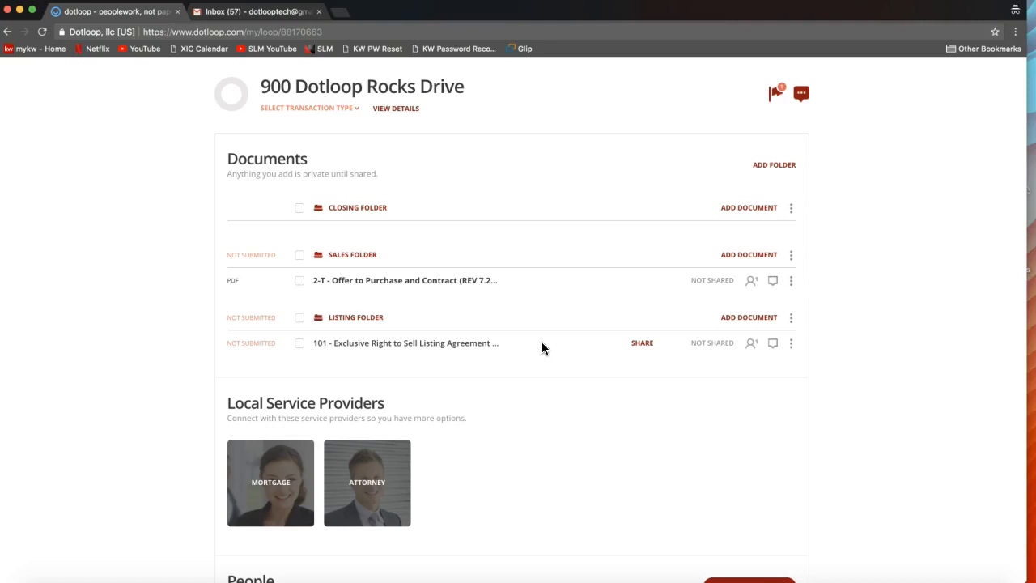
# - Open the 2-T - Offer to Purchase and Contract in the Sales Folder and examine its seller, buyer, property and purchase price terms
pyautogui.click(500, 291)
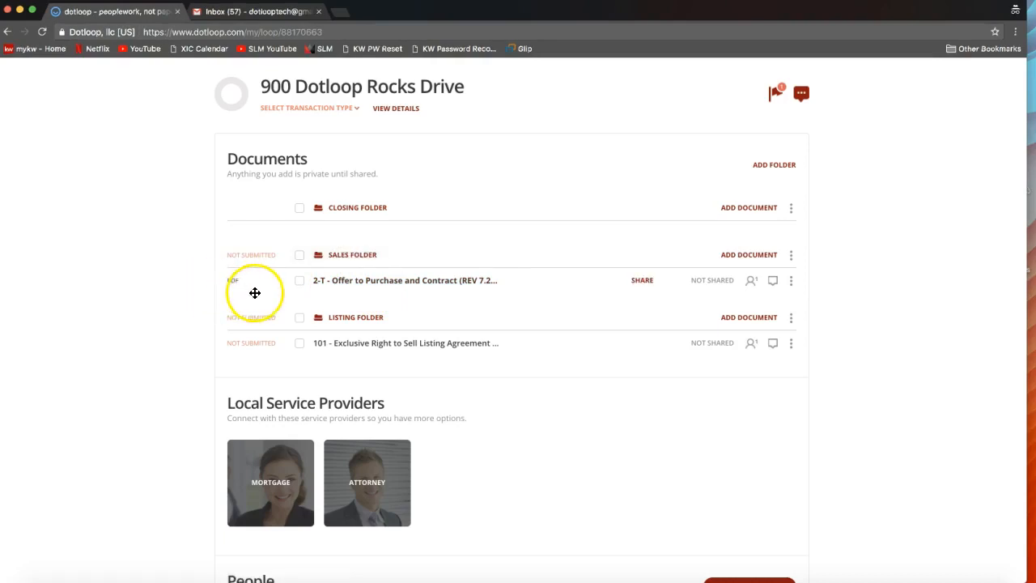
pyautogui.click(354, 281)
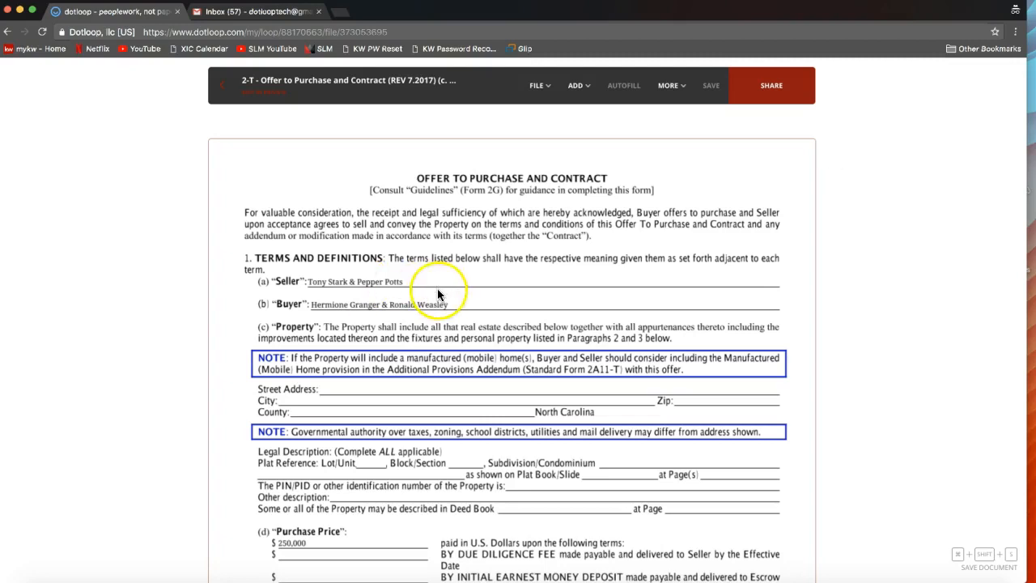
pyautogui.scroll(-1, 440, 289)
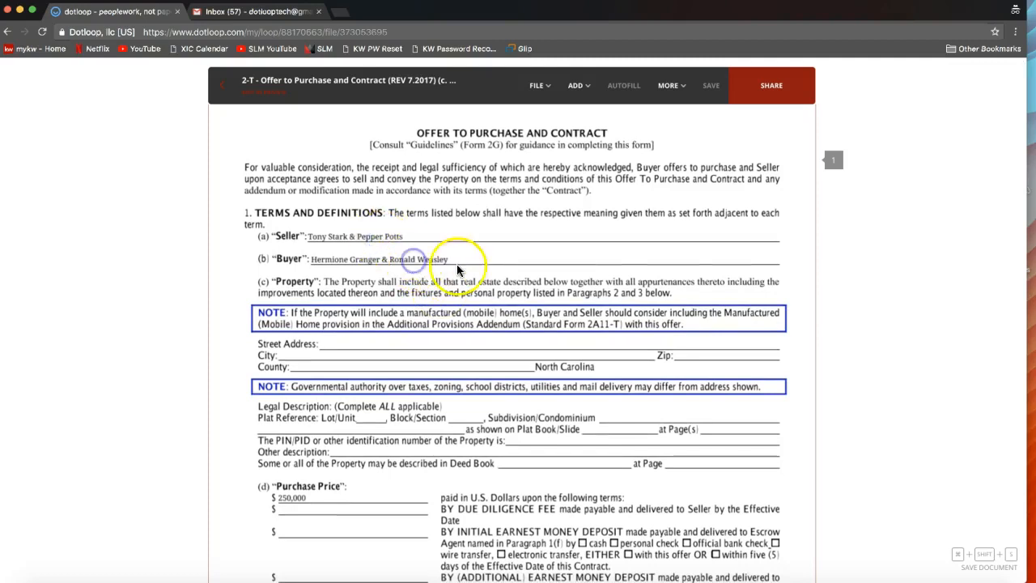
pyautogui.scroll(-1, 456, 265)
pyautogui.scroll(2, 459, 270)
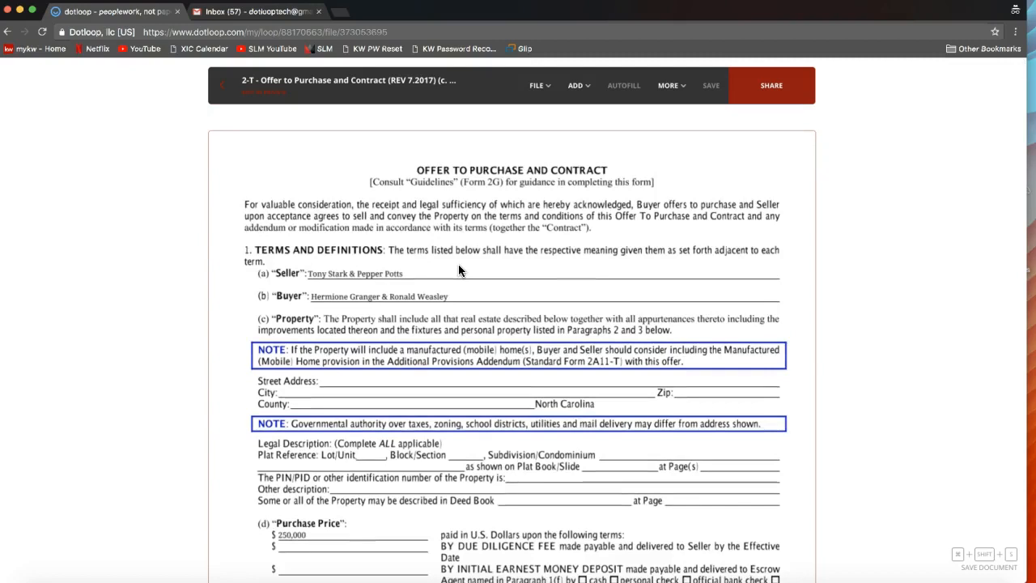
pyautogui.scroll(-2, 458, 265)
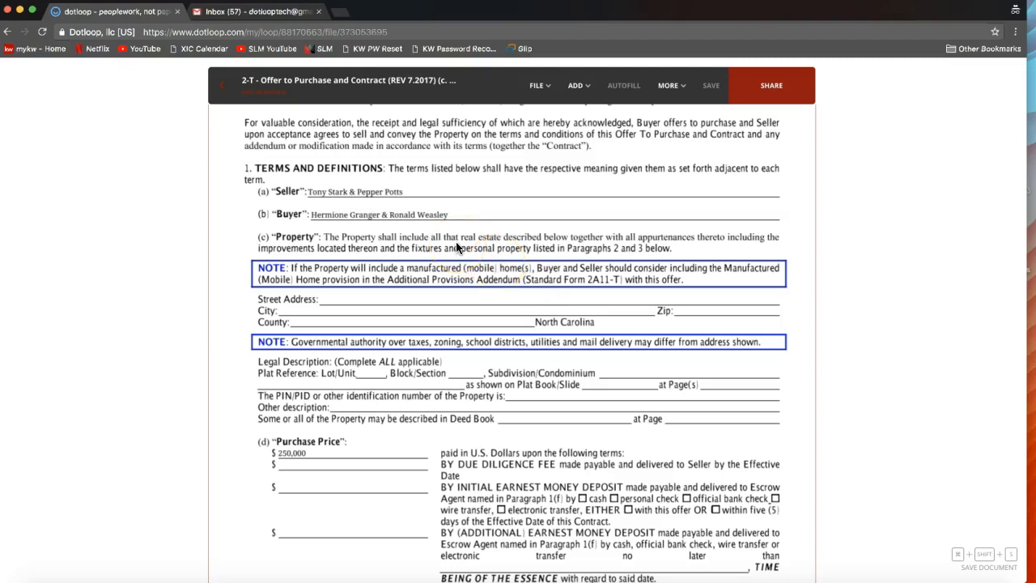
pyautogui.scroll(-3, 458, 247)
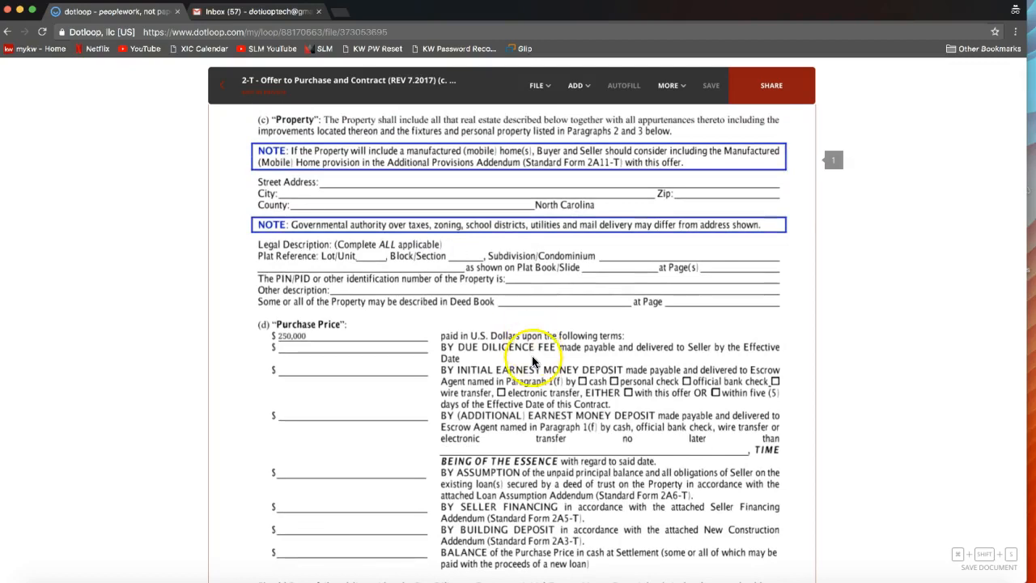
pyautogui.scroll(2, 532, 361)
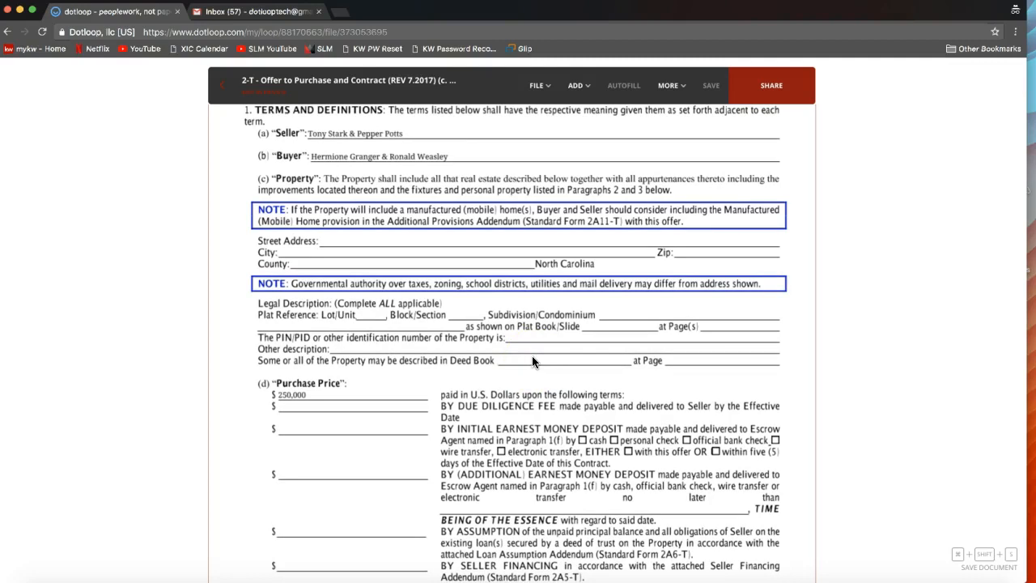
pyautogui.scroll(3, 532, 360)
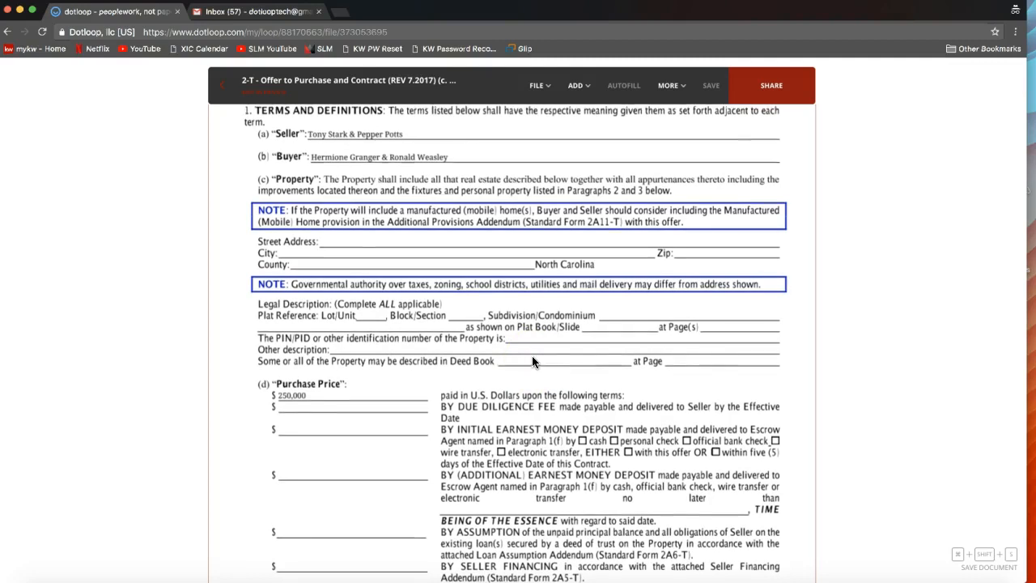
pyautogui.click(541, 265)
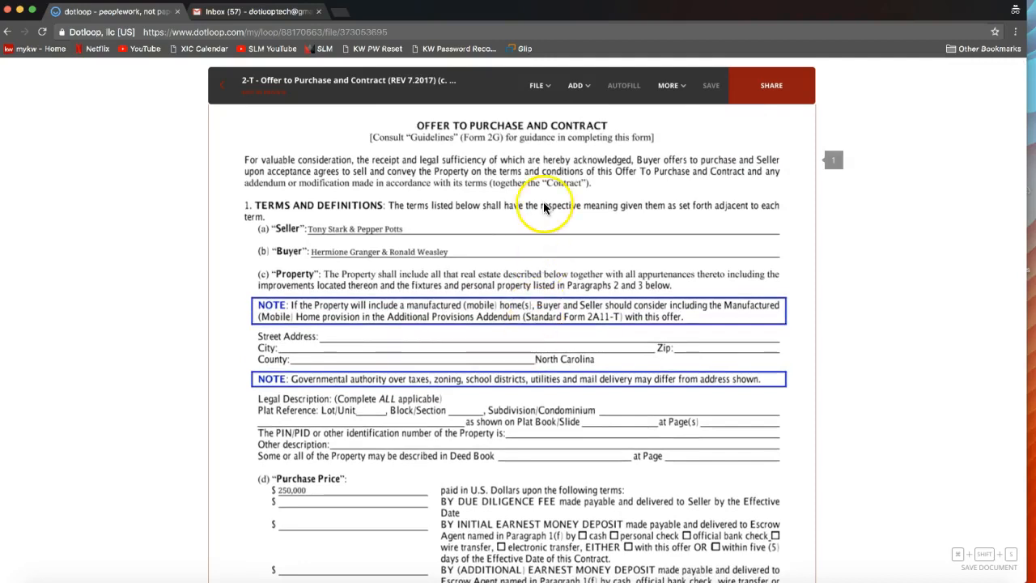
# - Examine the offer's file options, including Split Document and the page and file rotation choices, without applying any
pyautogui.click(538, 86)
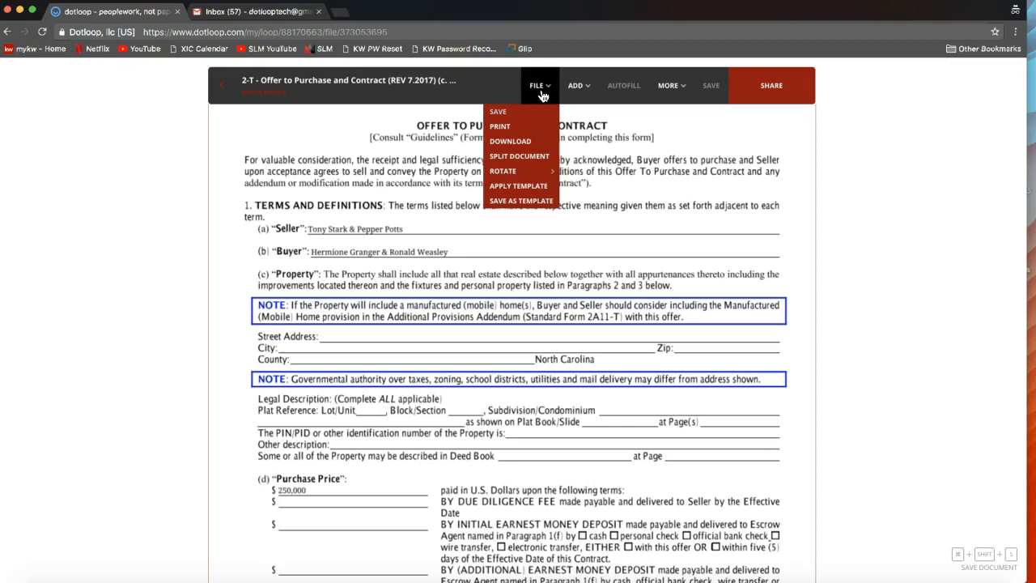
pyautogui.click(516, 160)
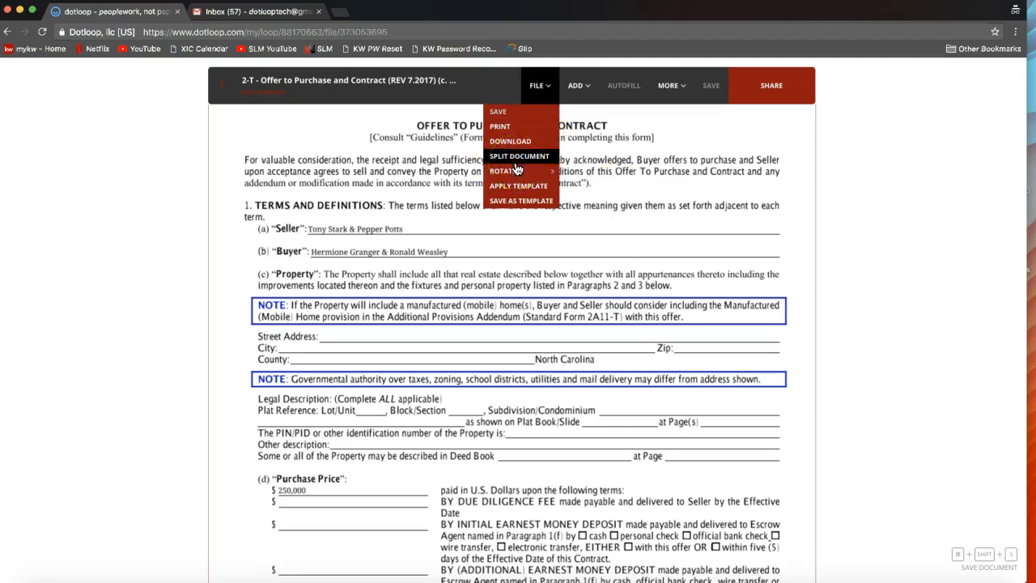
pyautogui.moveTo(515, 172)
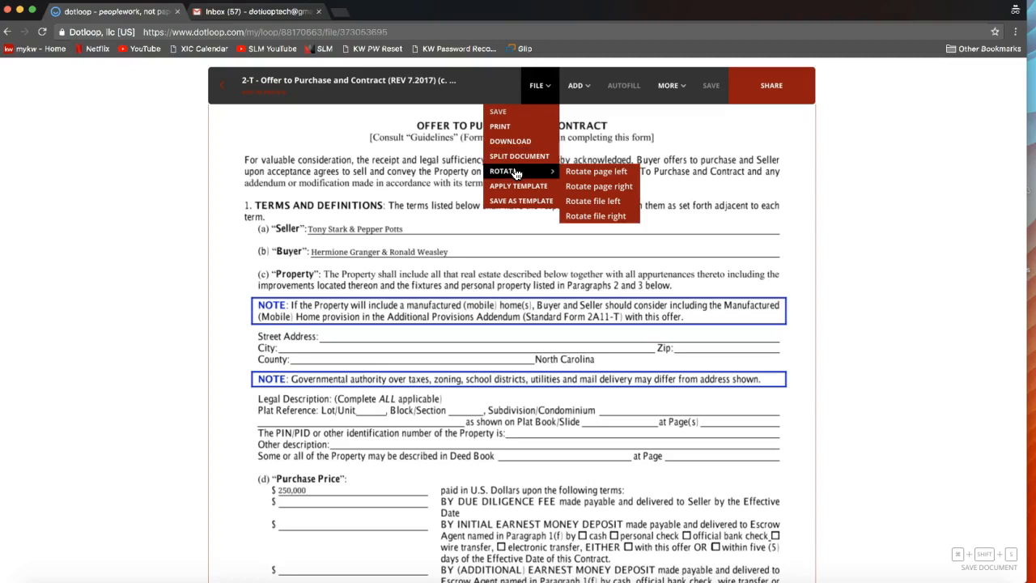
pyautogui.click(516, 173)
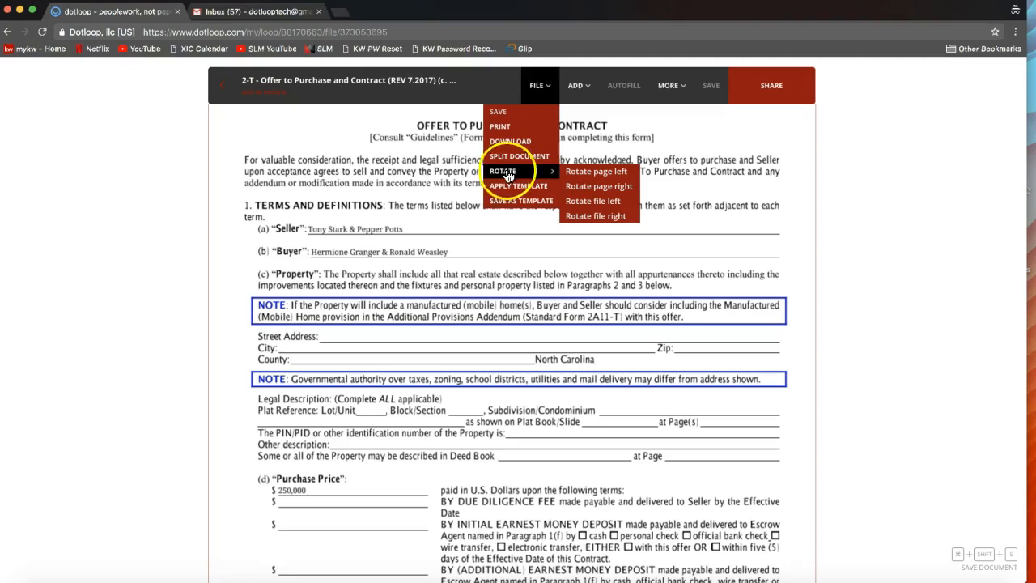
pyautogui.click(588, 205)
pyautogui.click(505, 169)
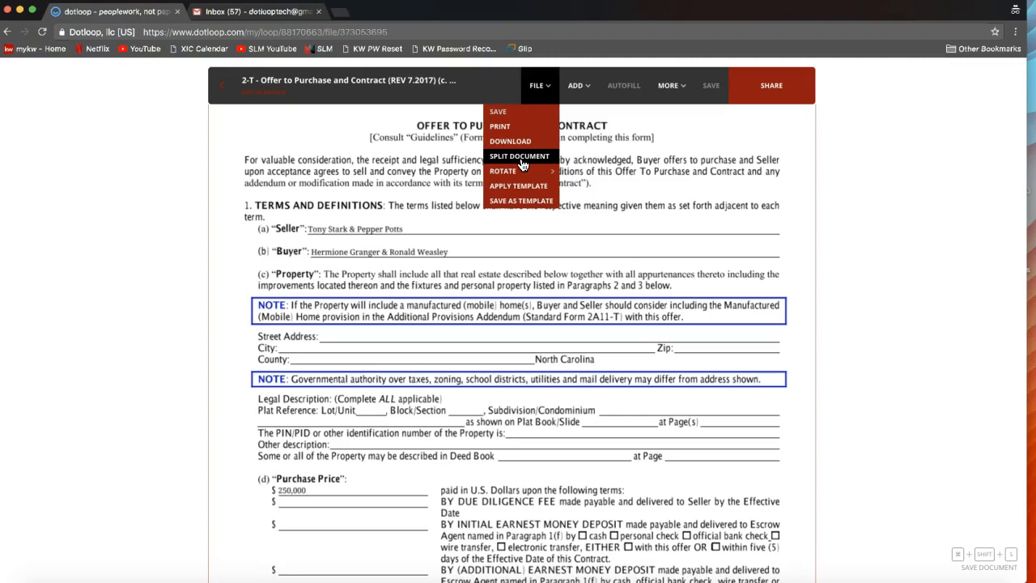
pyautogui.click(498, 161)
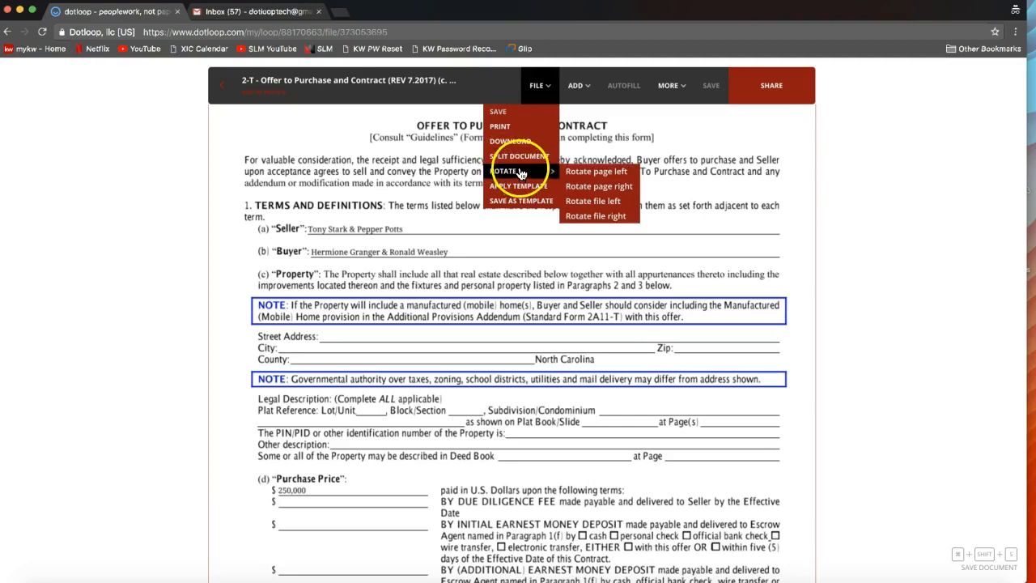
pyautogui.click(656, 144)
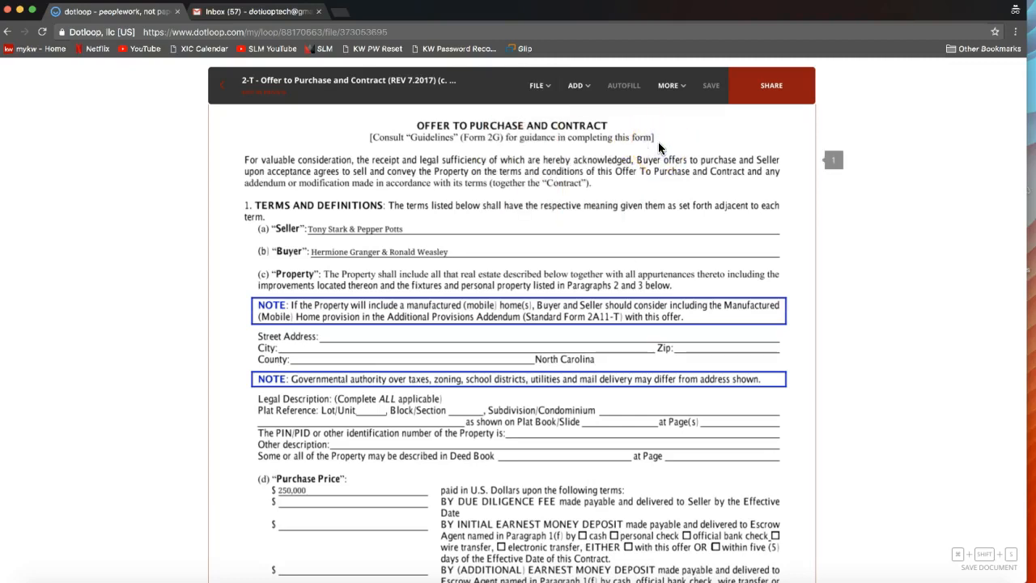
pyautogui.click(647, 312)
# - Strike through the date filled in for the Settlement Date, paragraph (l), on page 3 of the offer
pyautogui.scroll(-3, 645, 315)
pyautogui.scroll(-2, 645, 315)
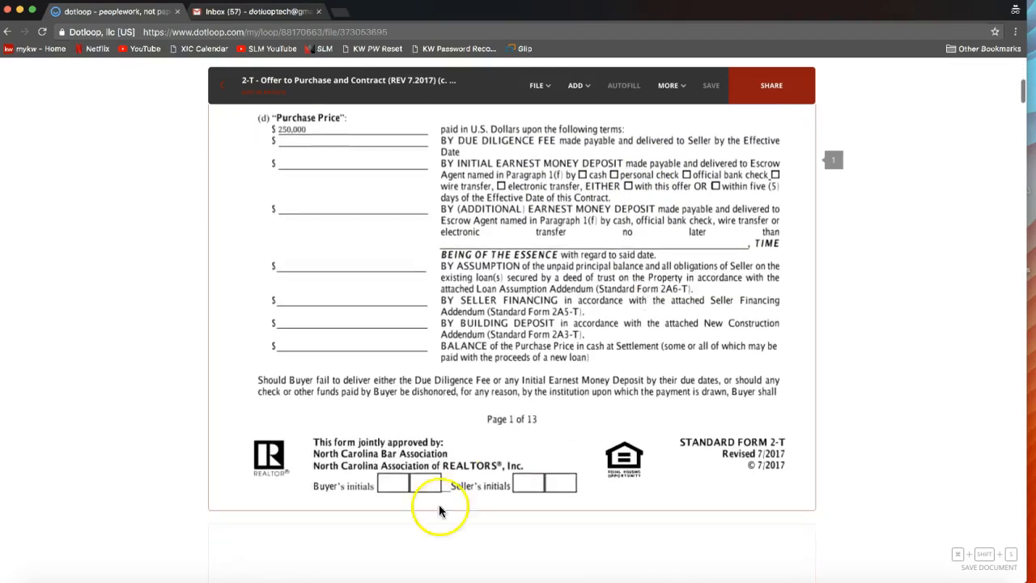
pyautogui.scroll(-6, 541, 503)
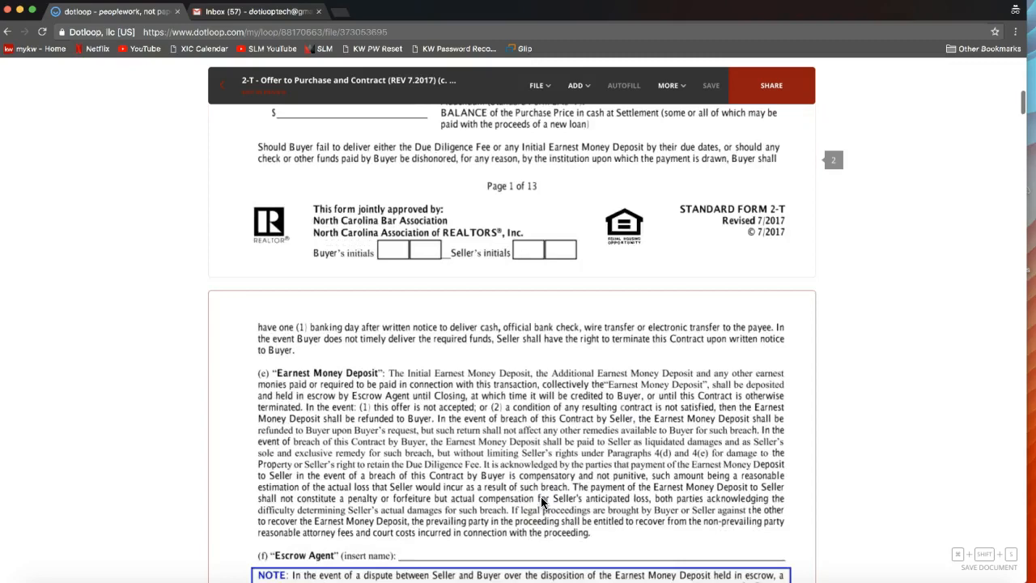
pyautogui.scroll(-6, 542, 503)
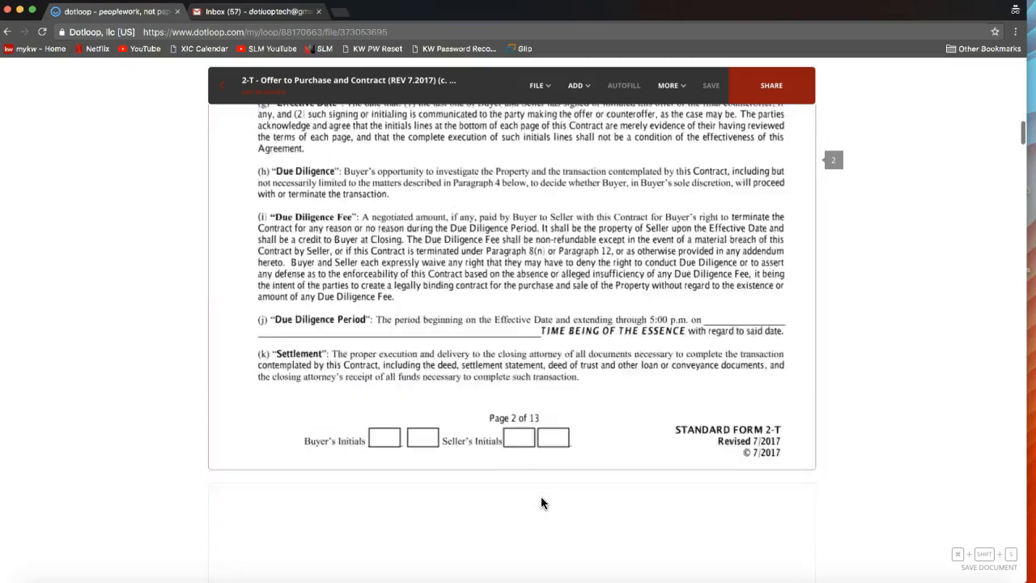
pyautogui.scroll(-3, 542, 503)
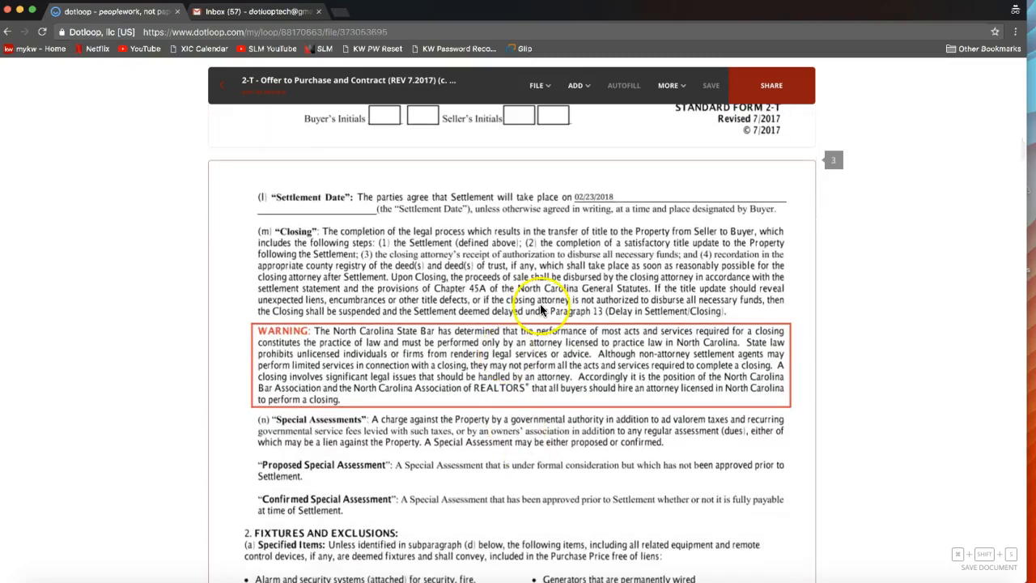
pyautogui.scroll(-1, 561, 298)
pyautogui.scroll(1, 555, 231)
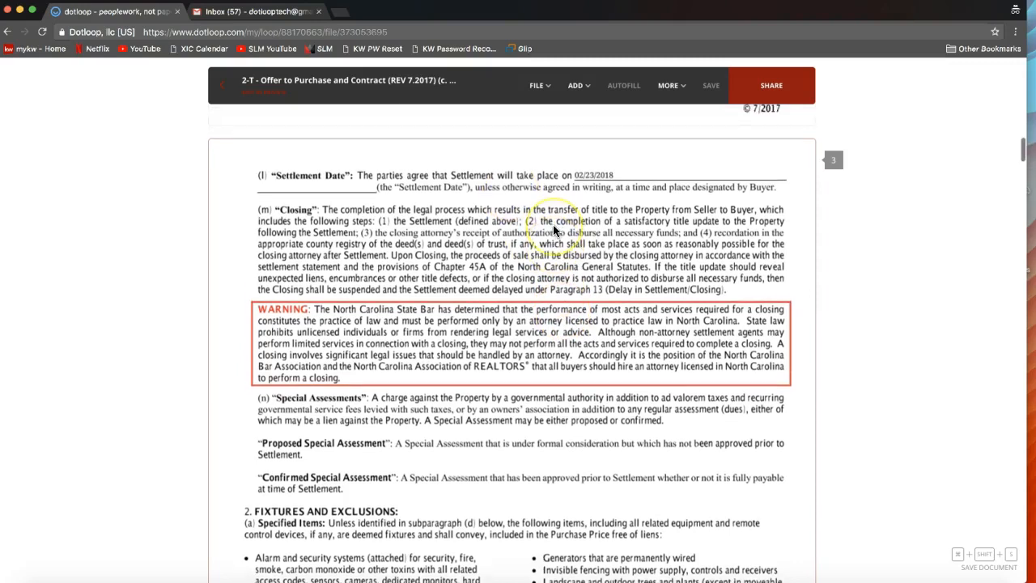
pyautogui.click(572, 178)
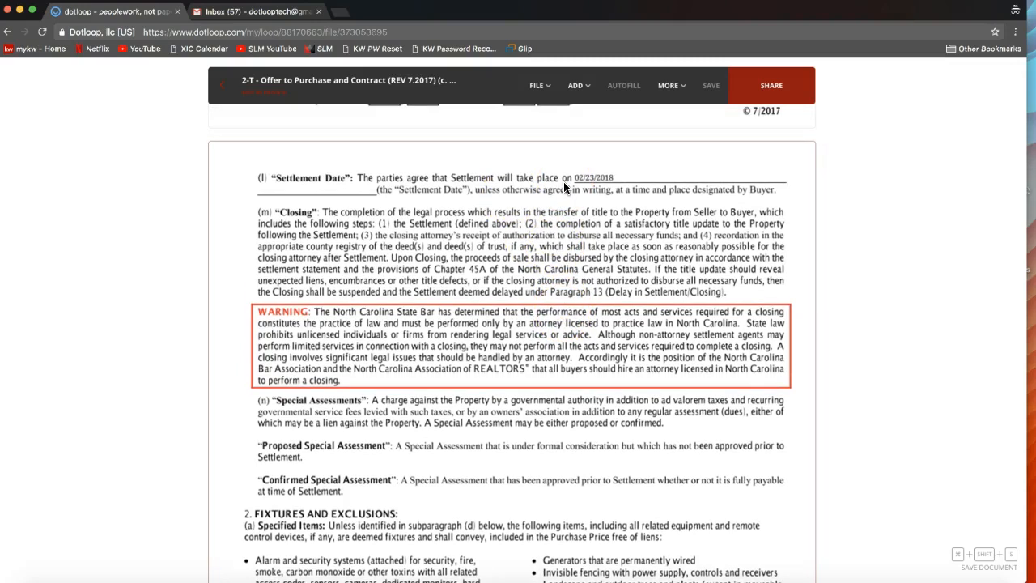
pyautogui.click(581, 87)
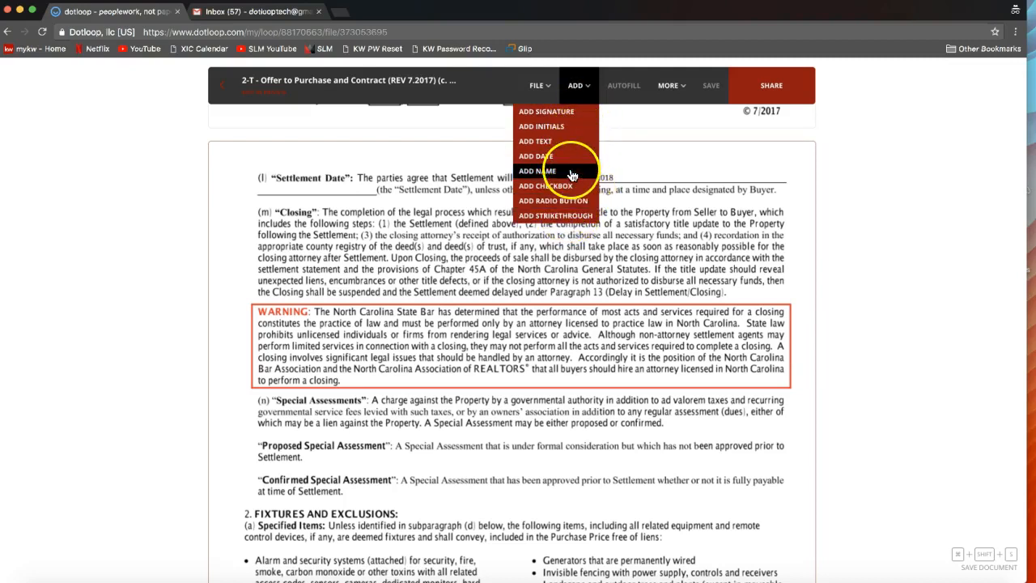
pyautogui.click(572, 219)
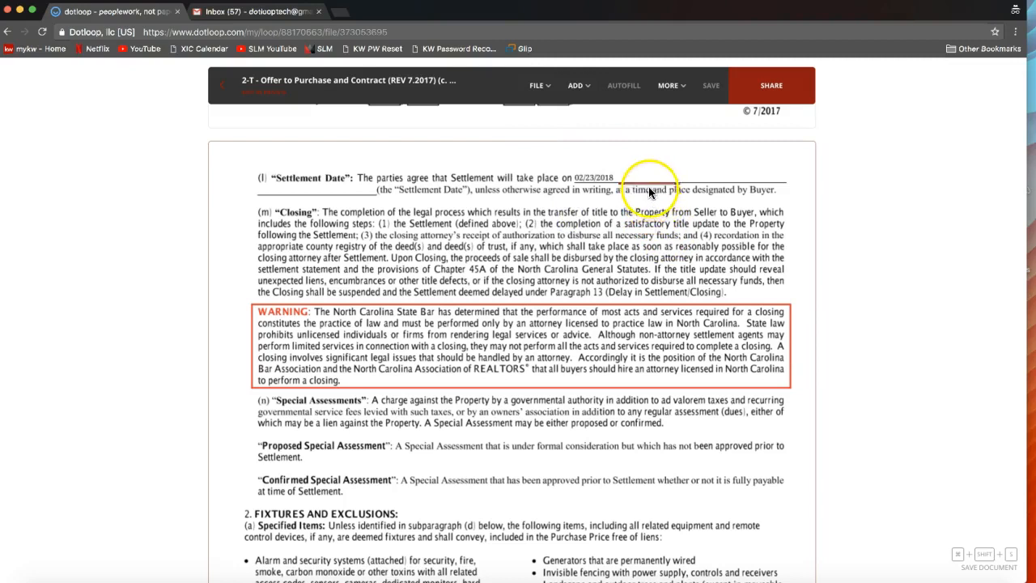
pyautogui.moveTo(655, 190); pyautogui.dragTo(606, 185)
pyautogui.moveTo(601, 185); pyautogui.dragTo(610, 185)
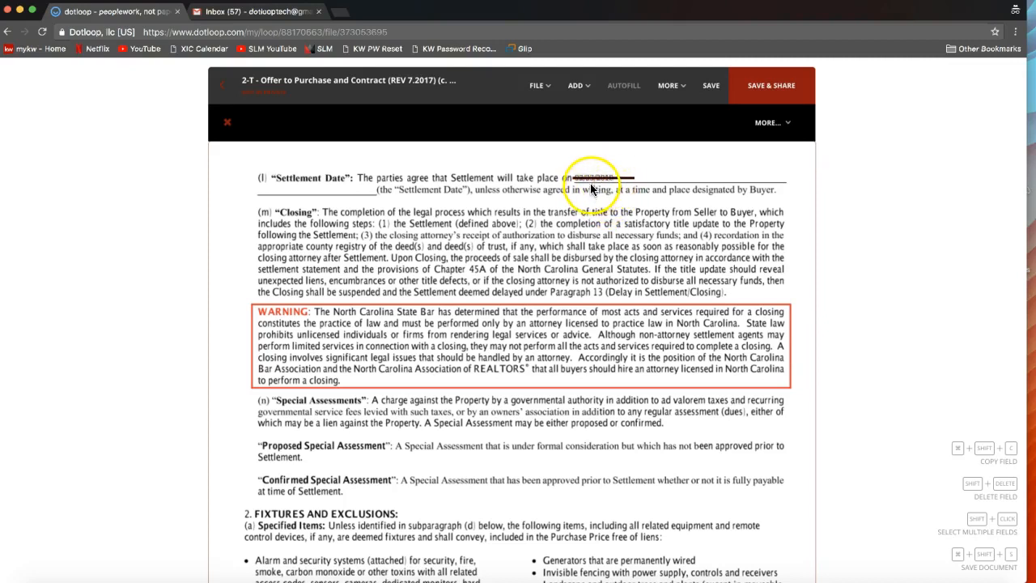
# - Add a date field beside the struck-through Settlement Date in paragraph (l) and set it to 08/01/2018
pyautogui.click(578, 87)
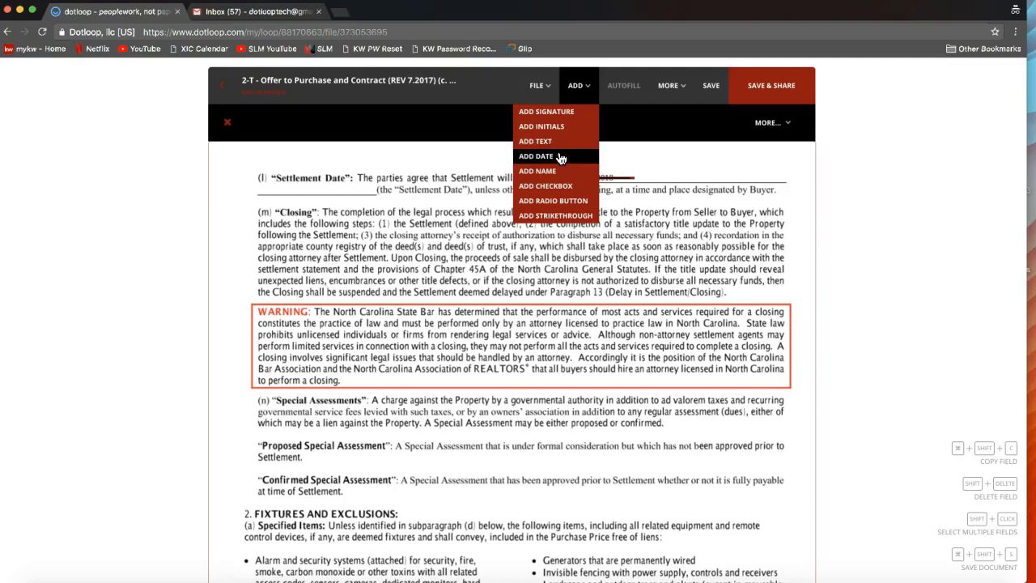
pyautogui.moveTo(559, 161); pyautogui.dragTo(671, 189)
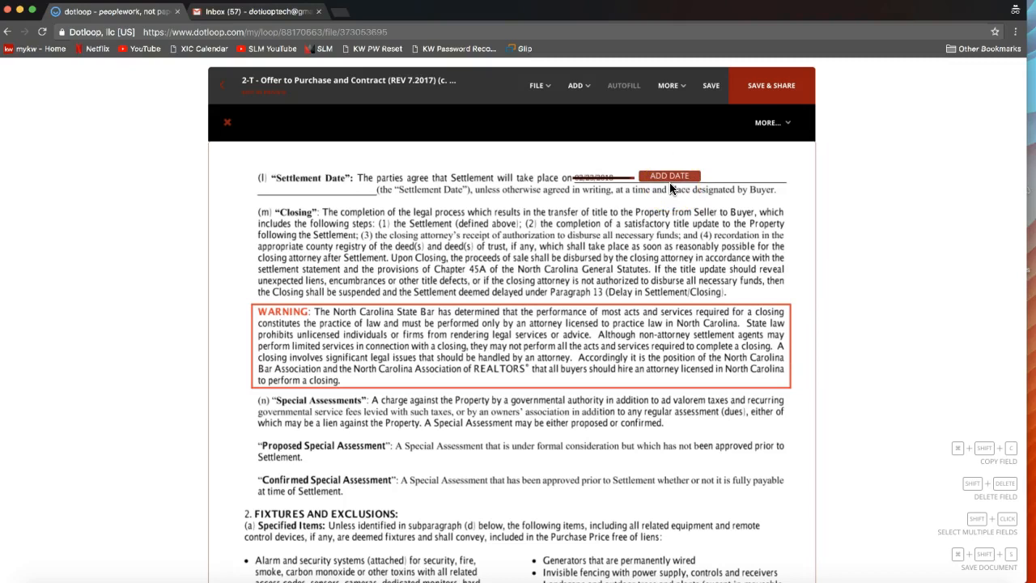
pyautogui.click(667, 178)
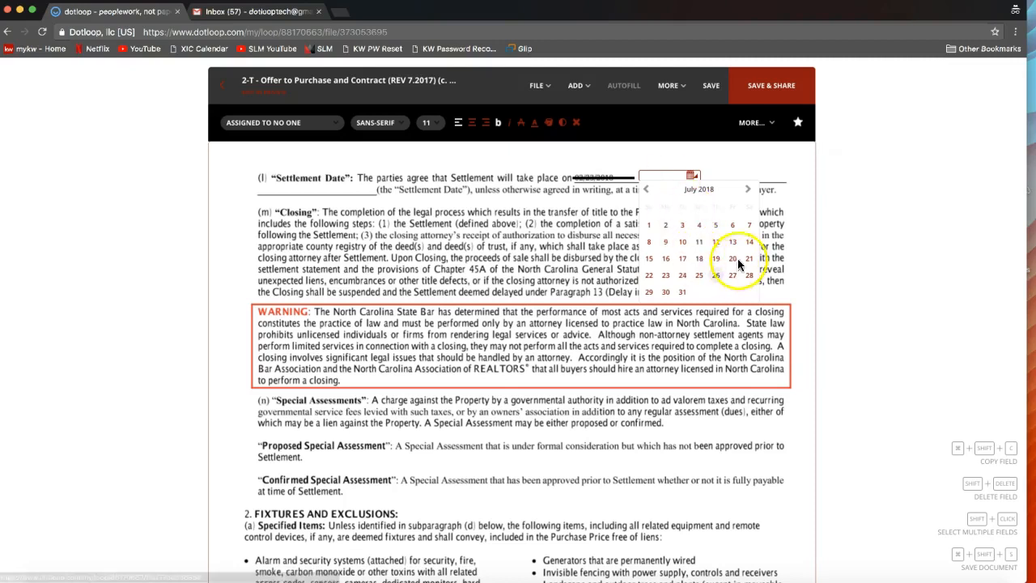
pyautogui.click(748, 192)
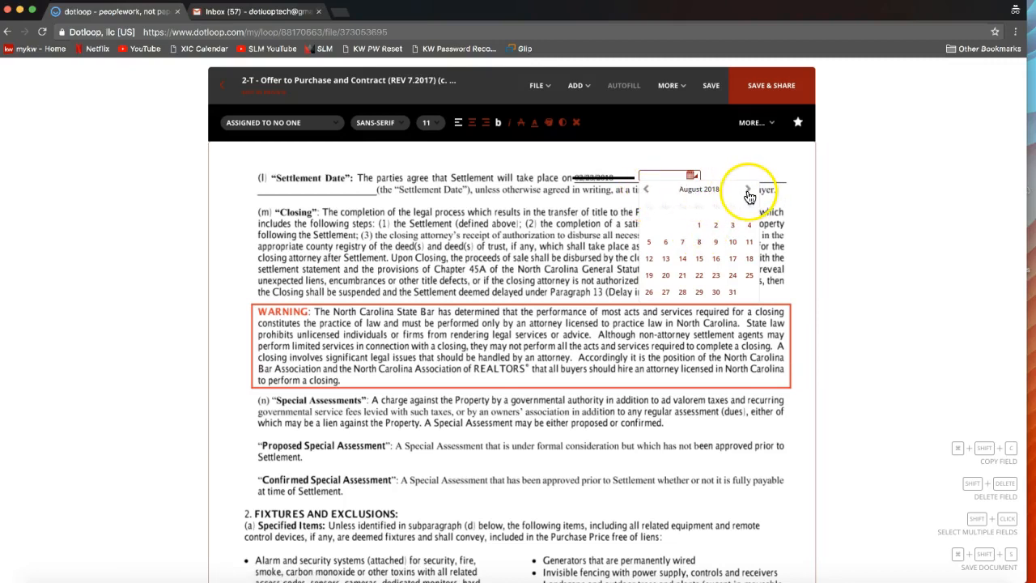
pyautogui.click(701, 232)
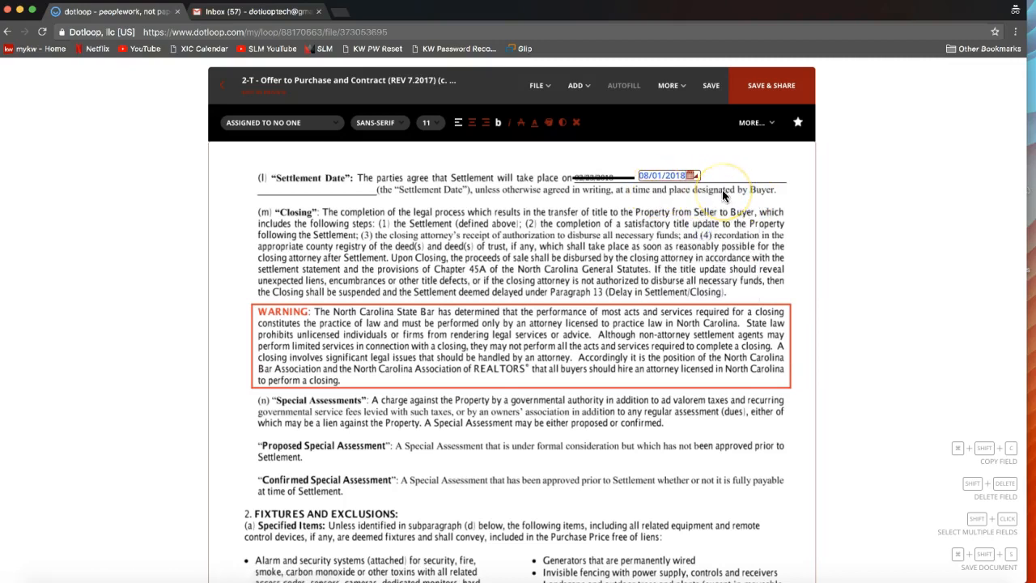
# - Place two initials fields side by side just after the new settlement date in paragraph (l)
pyautogui.scroll(2, 723, 190)
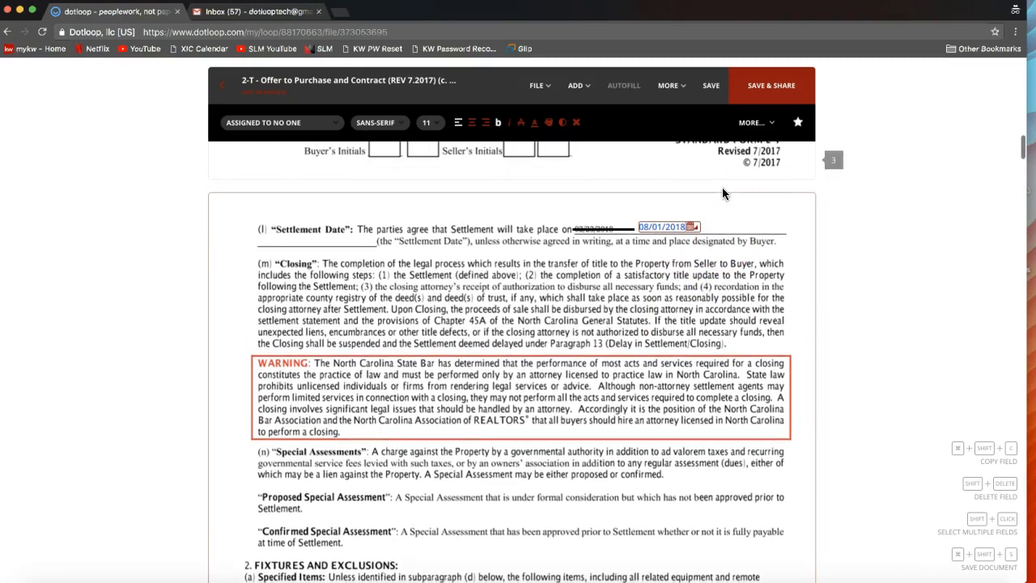
pyautogui.click(624, 135)
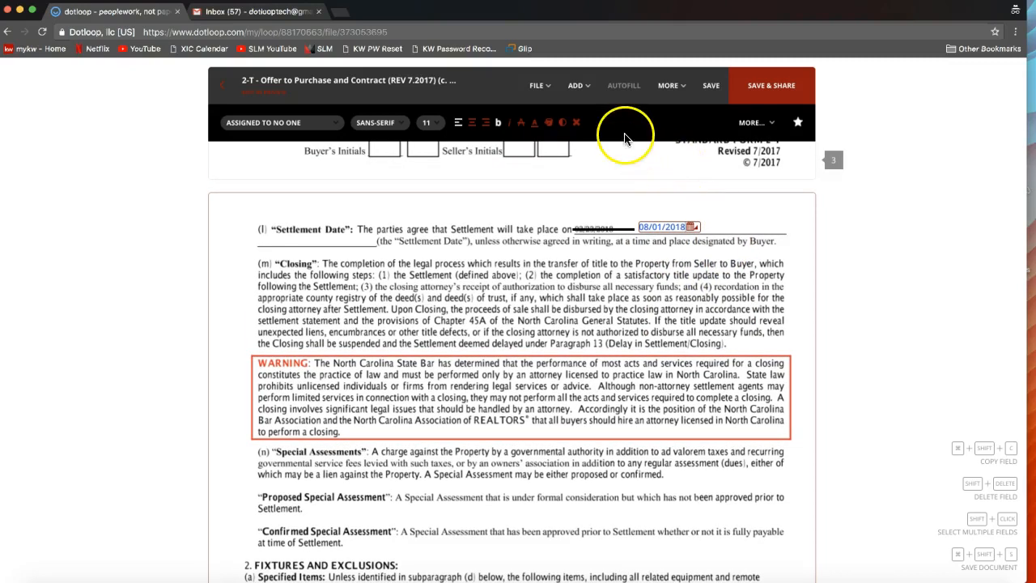
pyautogui.click(580, 91)
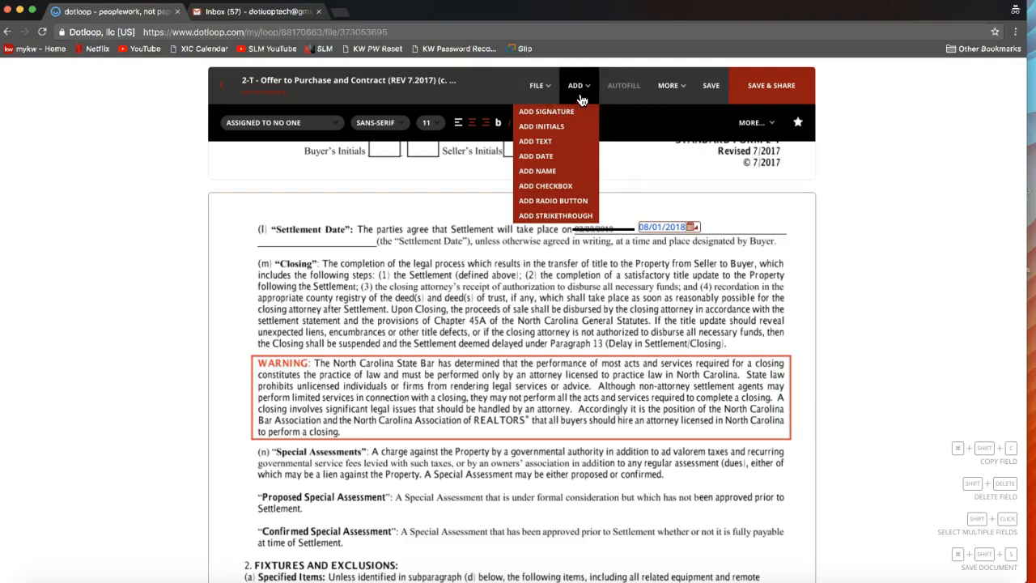
pyautogui.click(583, 93)
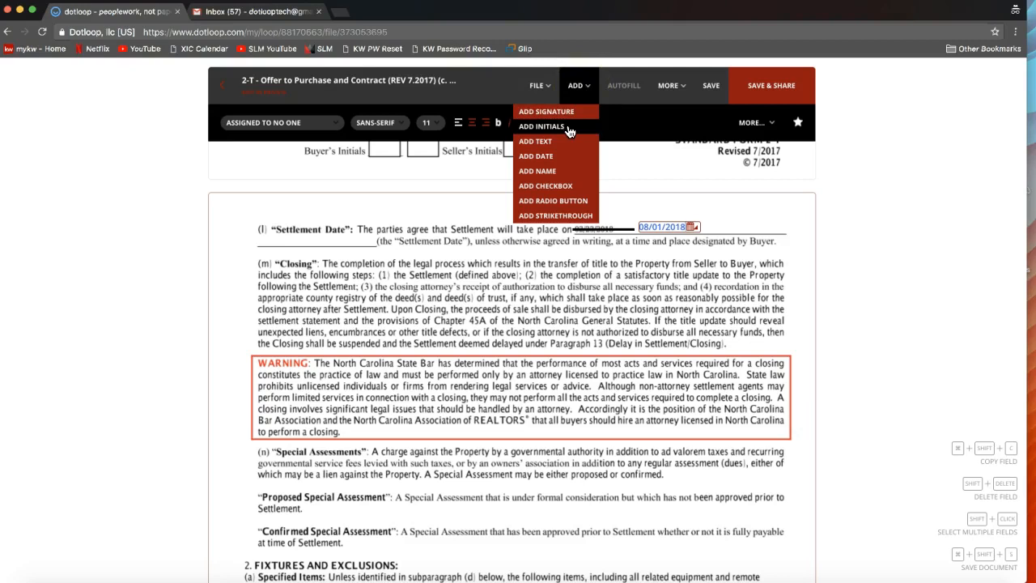
pyautogui.moveTo(570, 131); pyautogui.dragTo(729, 237)
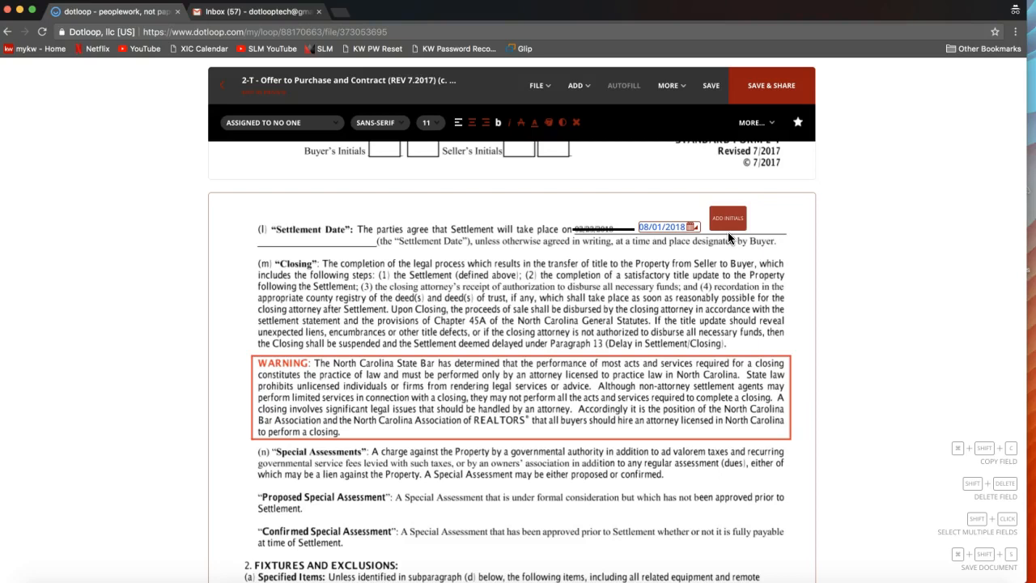
pyautogui.moveTo(729, 237); pyautogui.dragTo(725, 239)
pyautogui.moveTo(725, 238); pyautogui.dragTo(723, 236)
pyautogui.click(723, 237)
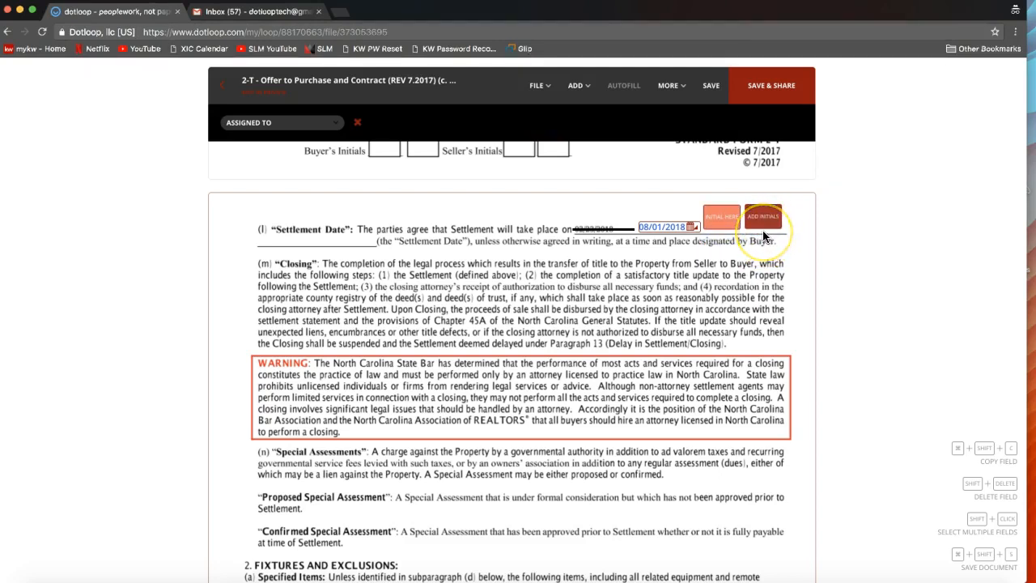
pyautogui.click(765, 236)
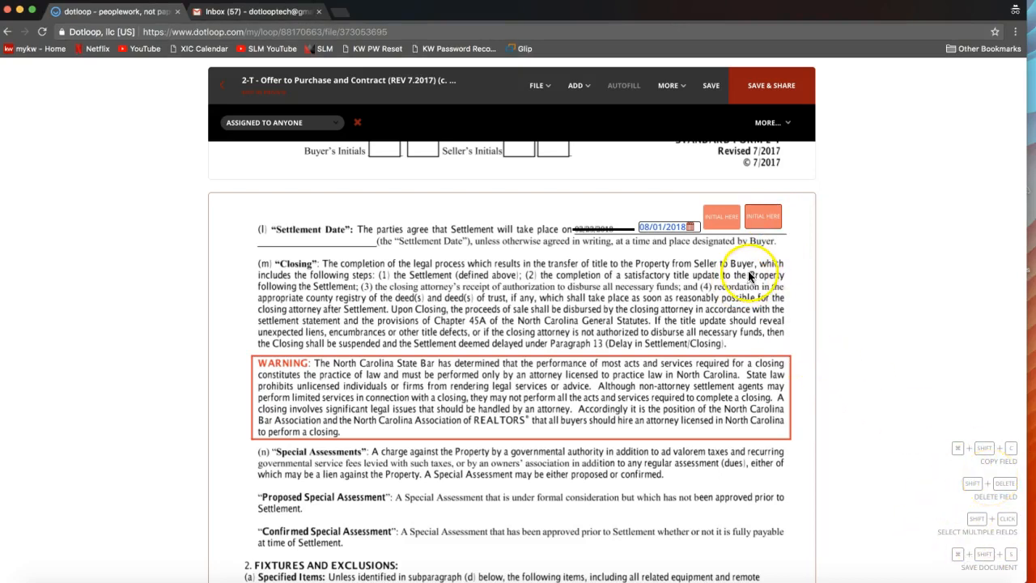
# - Assign the initials field nearest the new settlement date to the first person listed in the loop
pyautogui.click(721, 218)
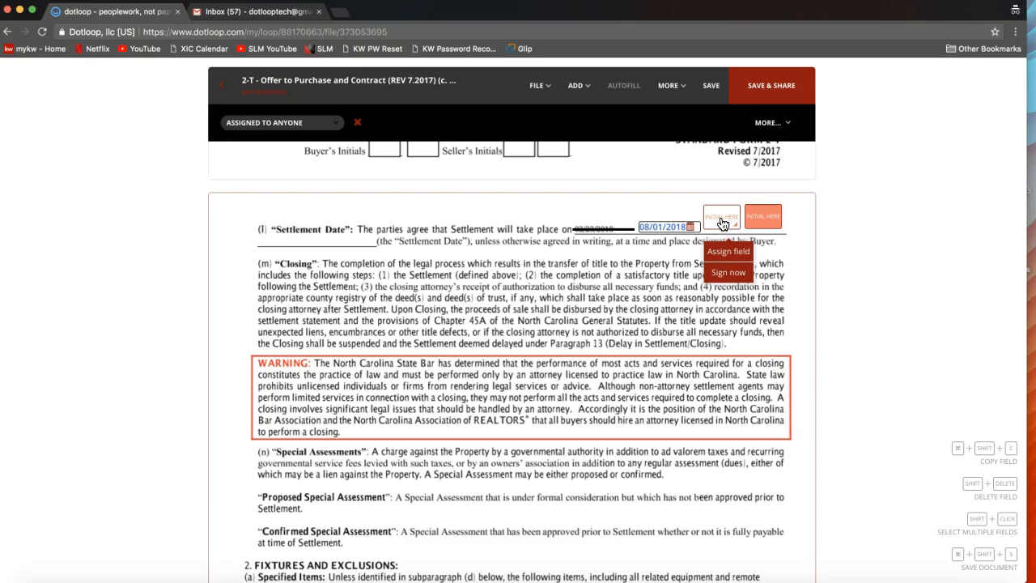
pyautogui.click(731, 251)
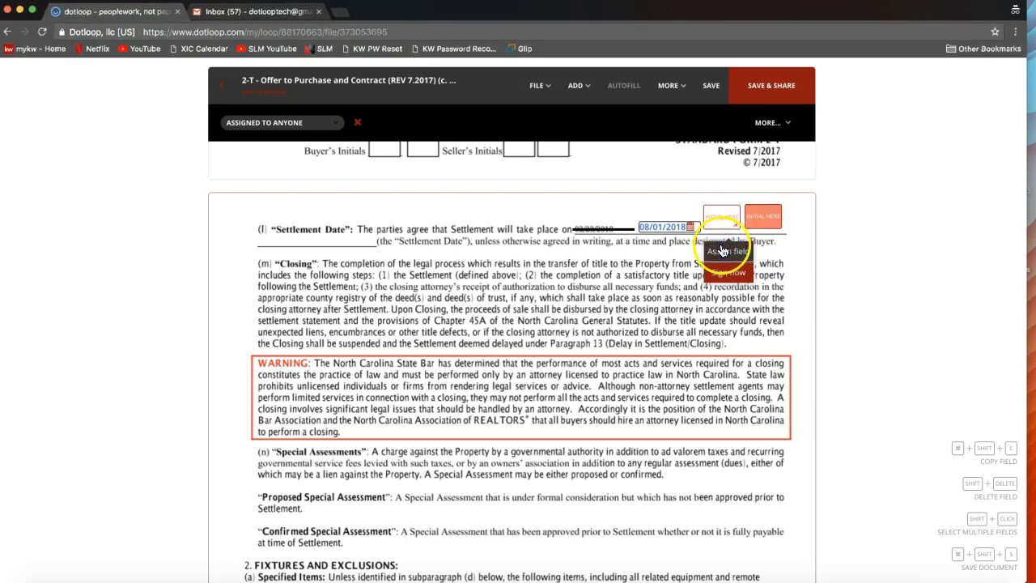
pyautogui.click(717, 253)
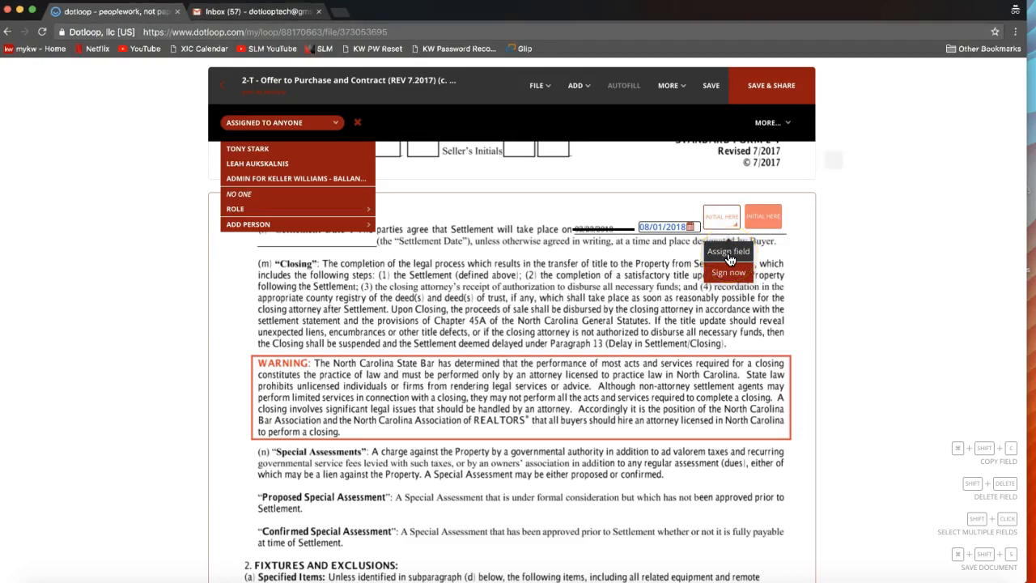
pyautogui.click(729, 258)
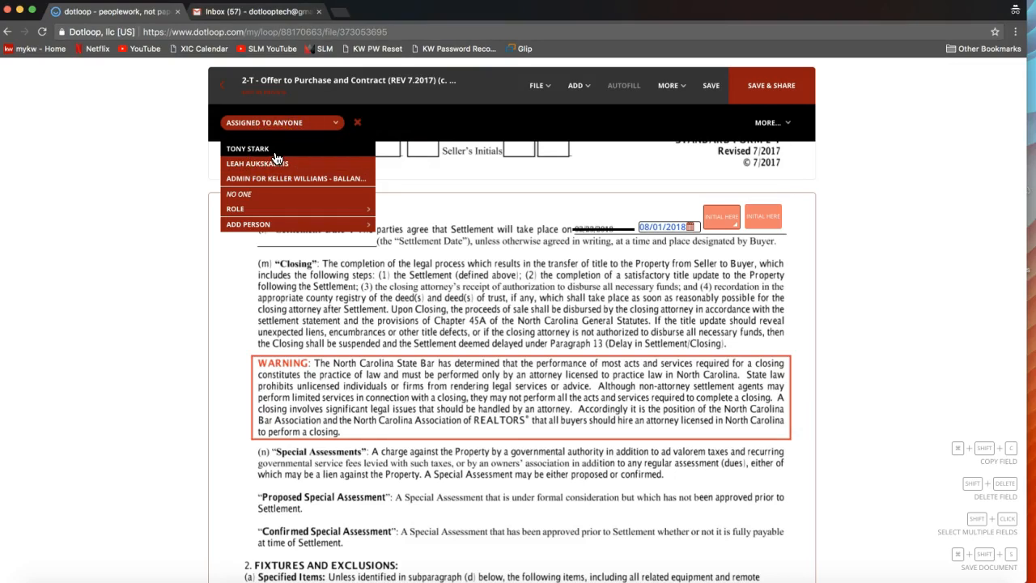
pyautogui.click(276, 157)
pyautogui.click(258, 155)
pyautogui.click(726, 222)
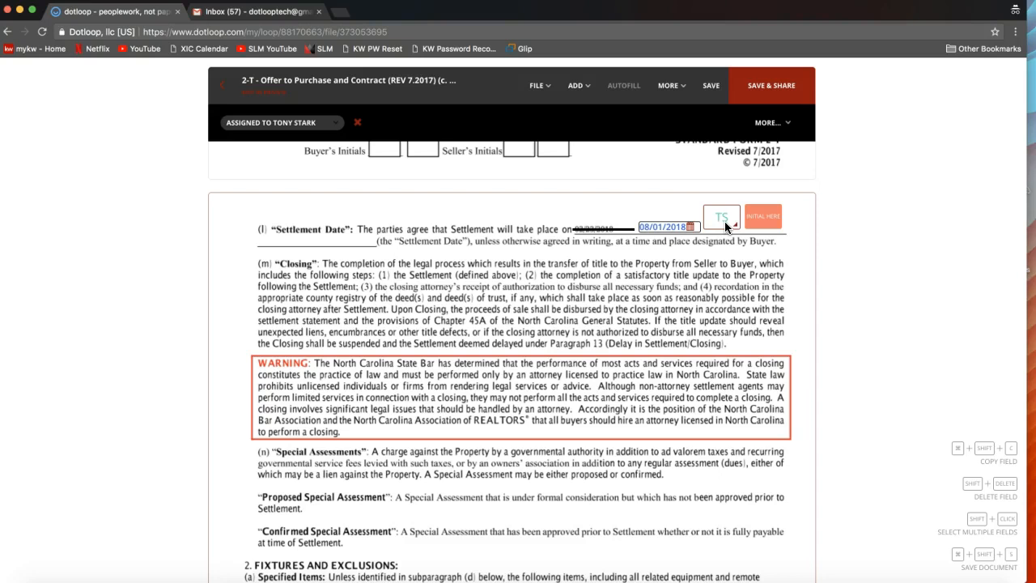
pyautogui.click(725, 221)
pyautogui.click(775, 227)
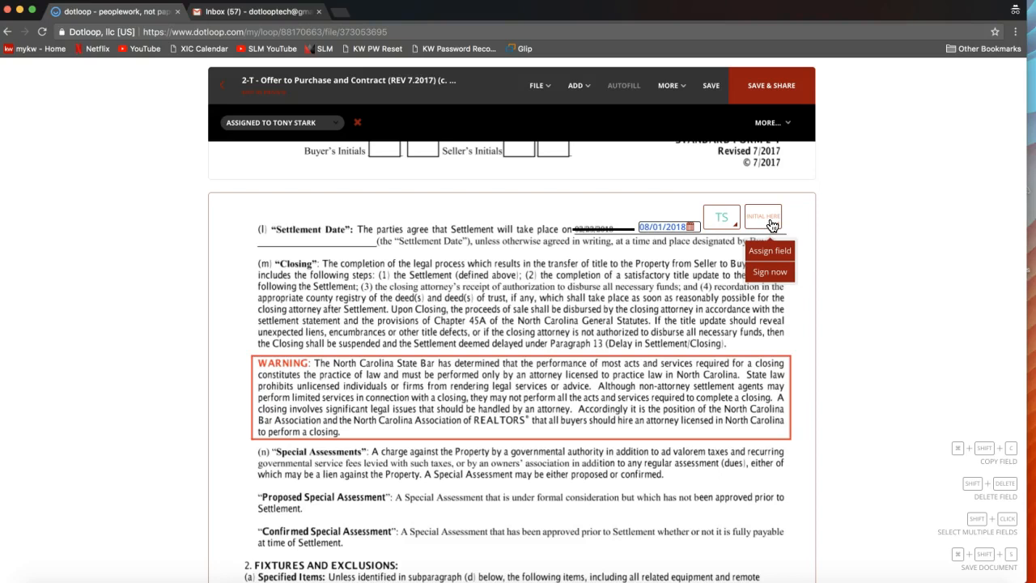
pyautogui.click(819, 240)
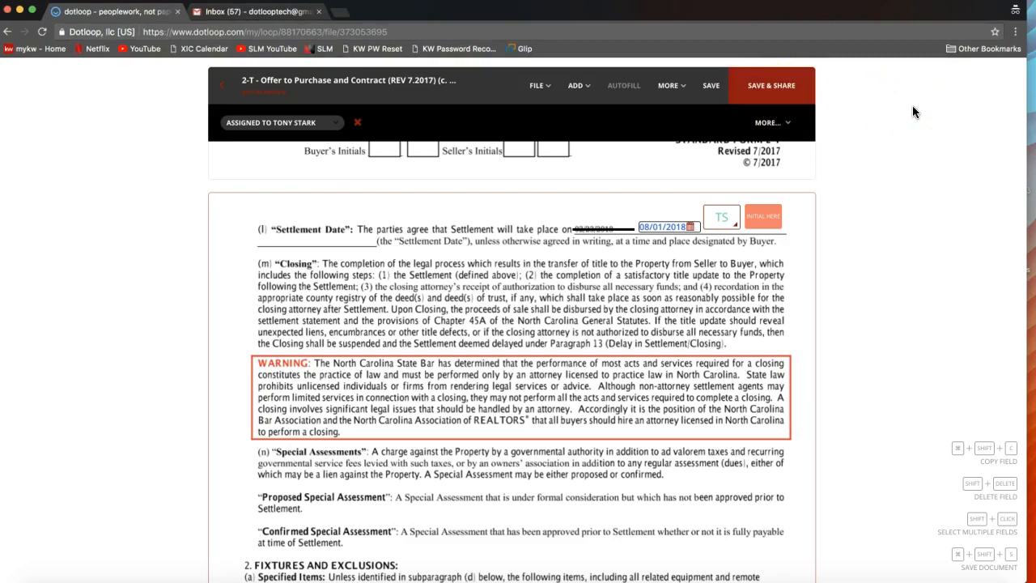
pyautogui.click(669, 85)
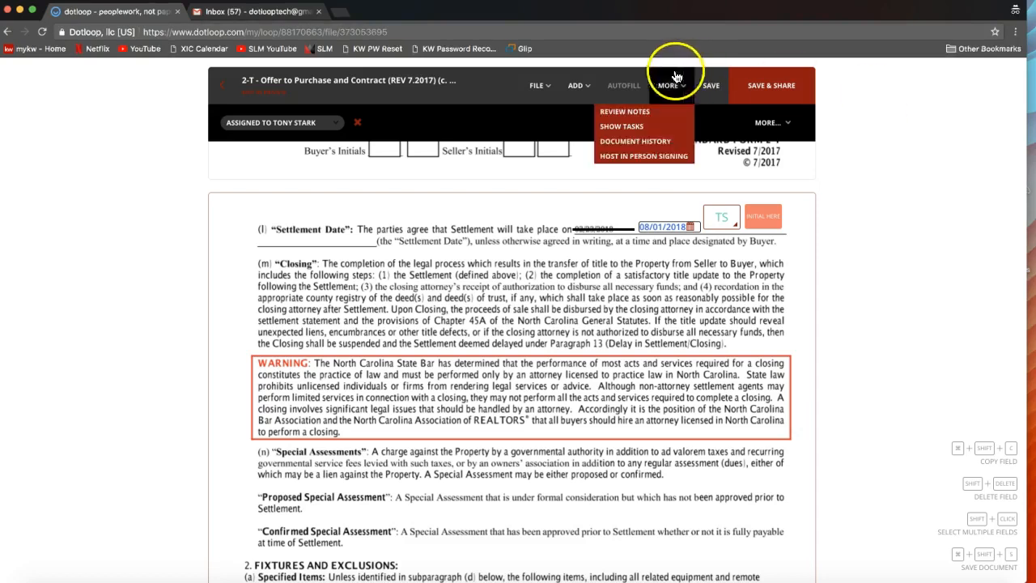
pyautogui.click(575, 87)
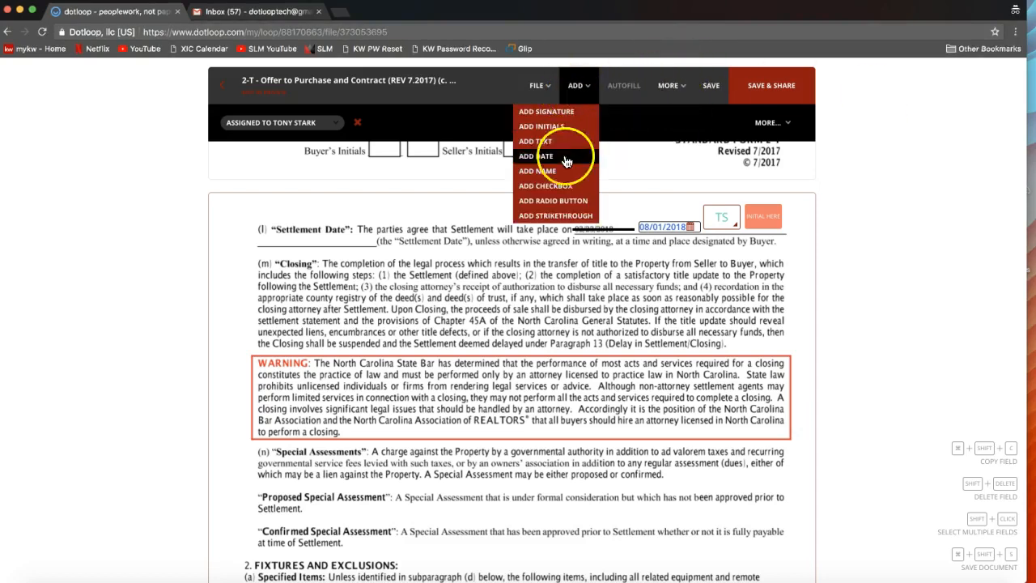
pyautogui.click(647, 183)
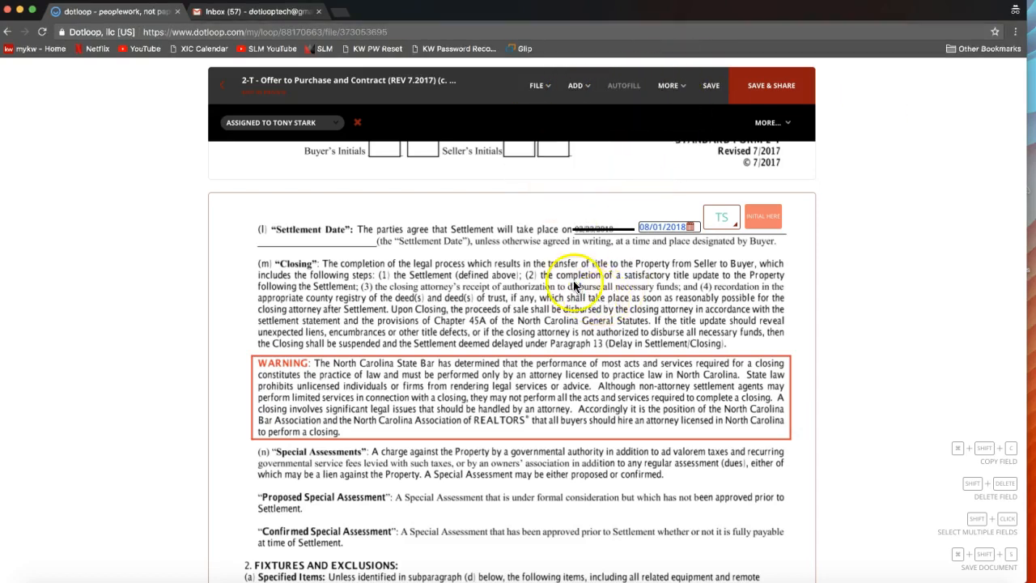
# - Remove the second, unassigned initials field beside the new settlement date
pyautogui.click(773, 221)
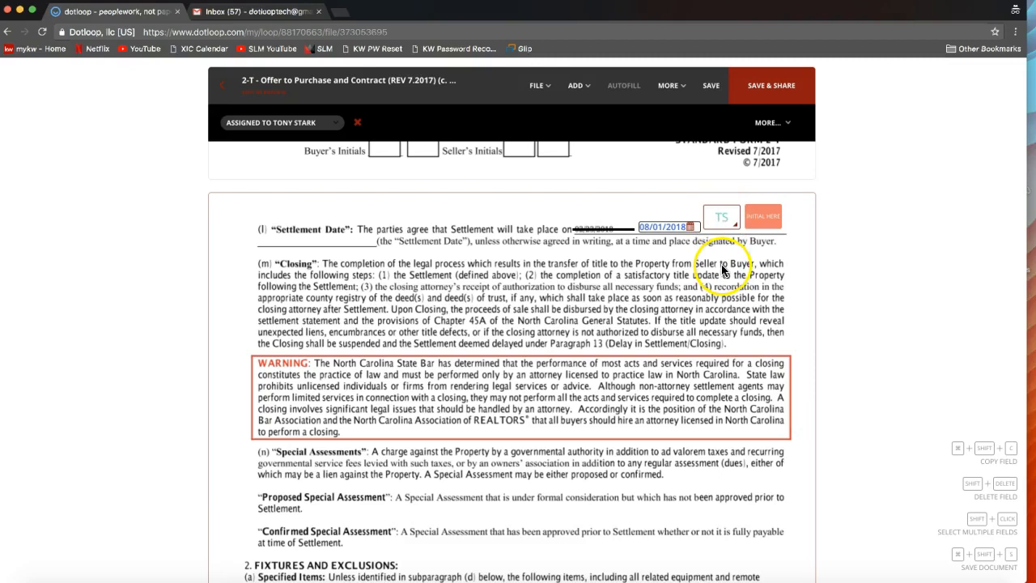
pyautogui.click(764, 220)
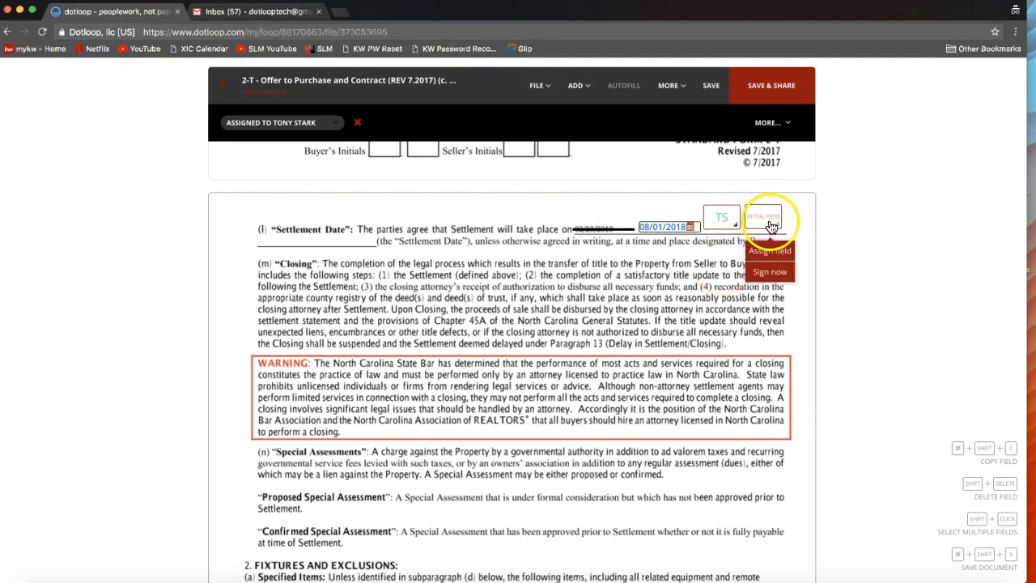
pyautogui.click(759, 218)
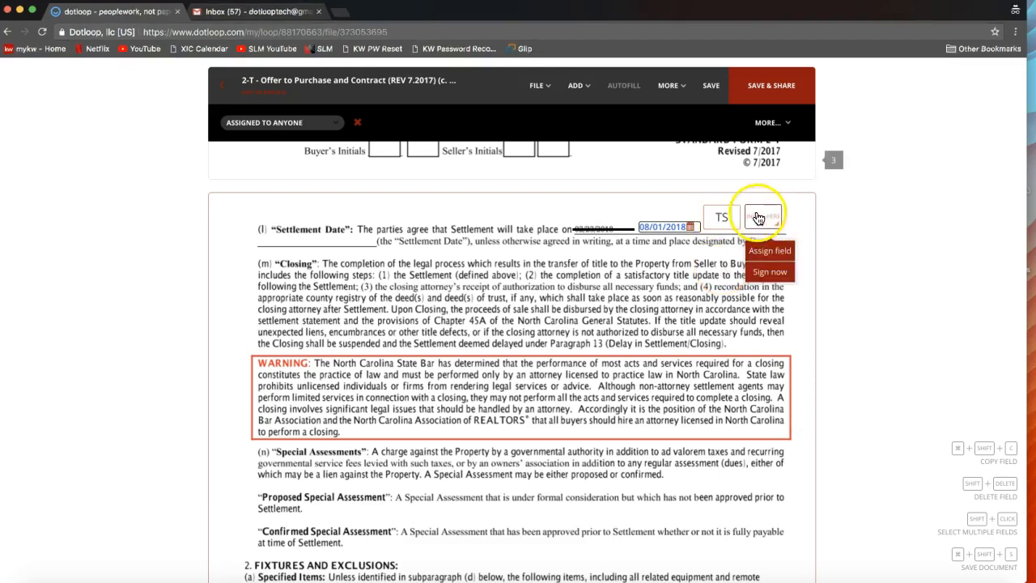
pyautogui.click(759, 217)
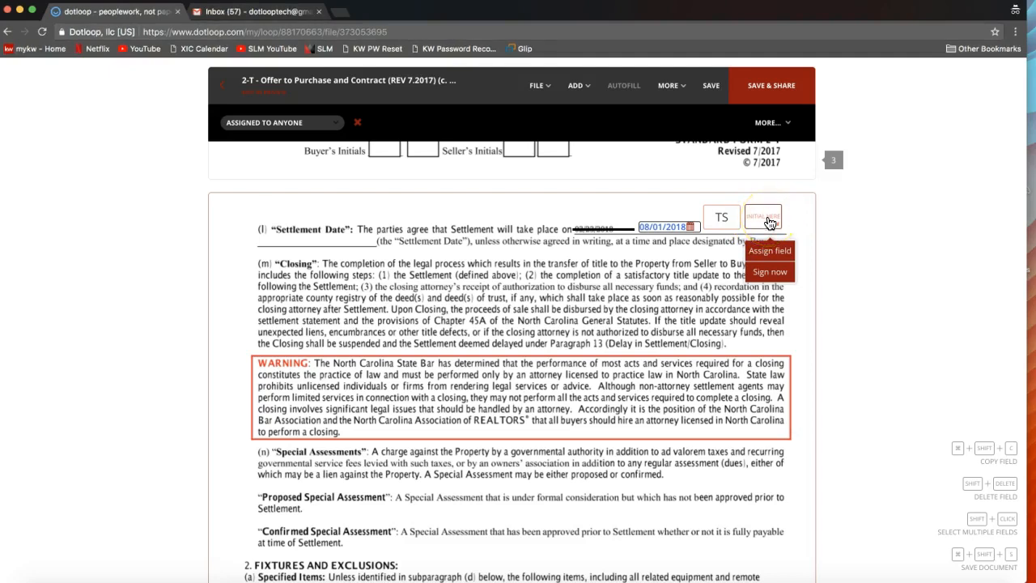
pyautogui.click(359, 130)
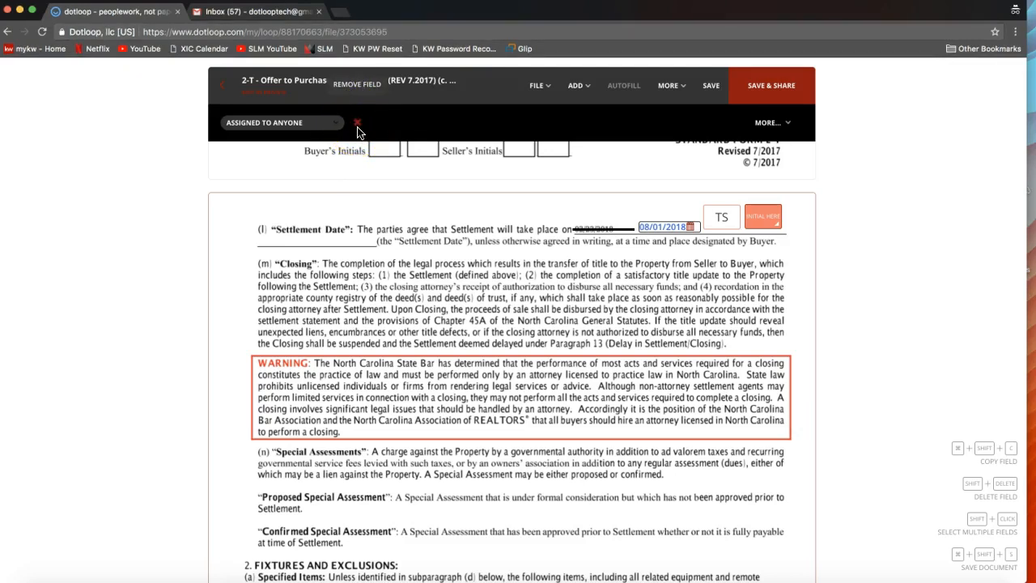
pyautogui.click(359, 130)
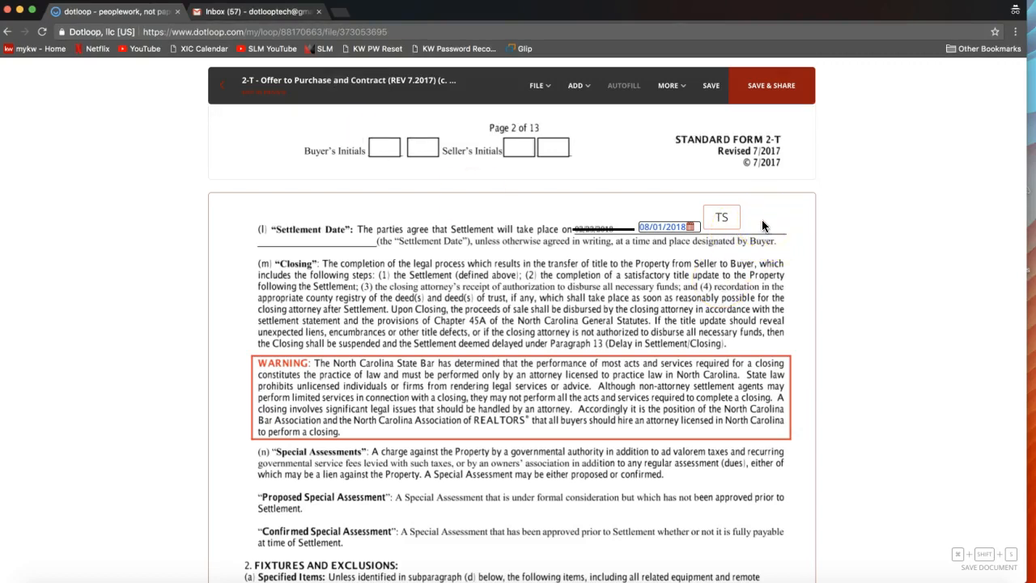
# - Open the choice of field types that can be added to the offer
pyautogui.click(575, 86)
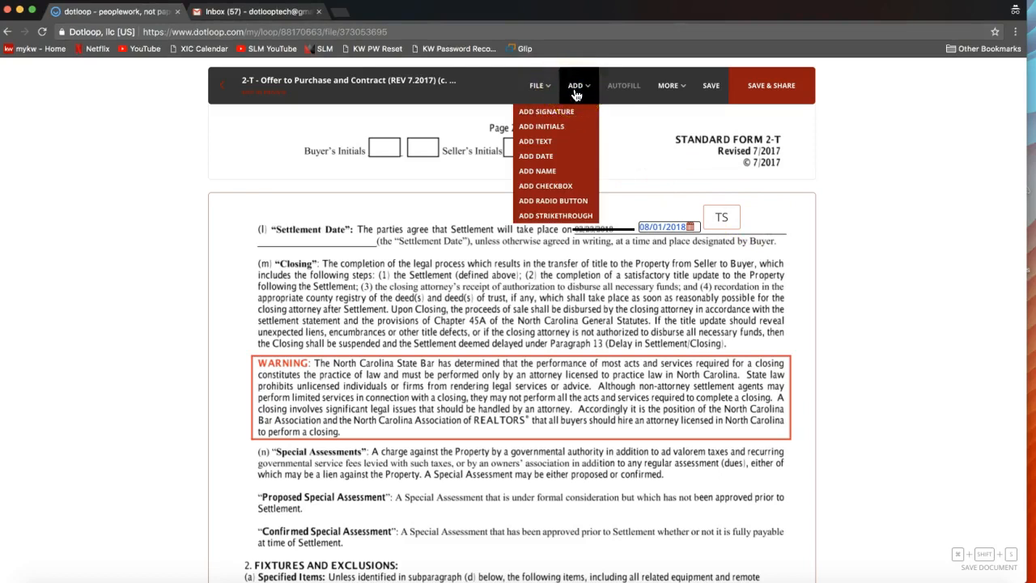
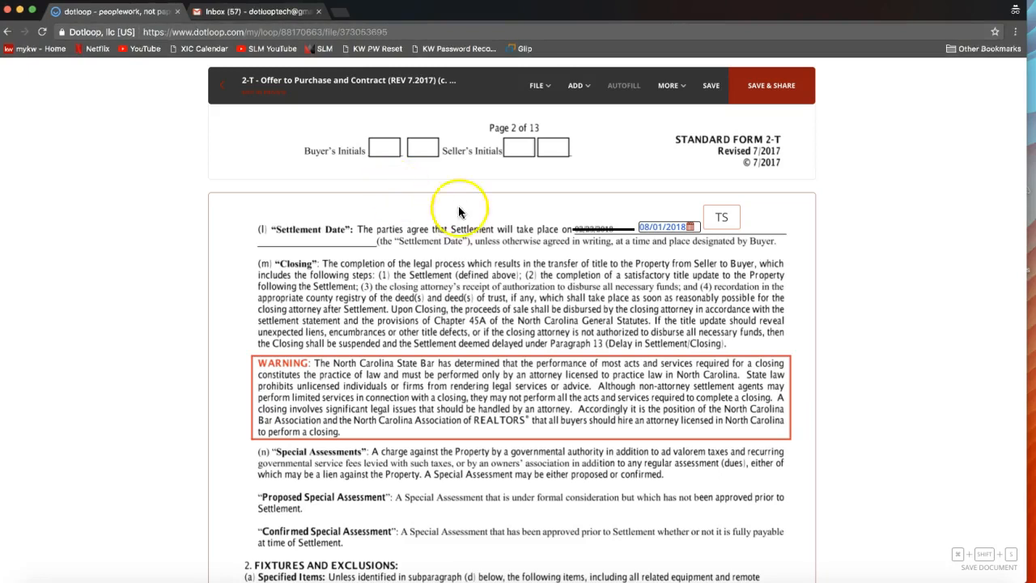
# - Leave the offer document and return to the loop, saving the unsaved changes
pyautogui.scroll(3, 486, 231)
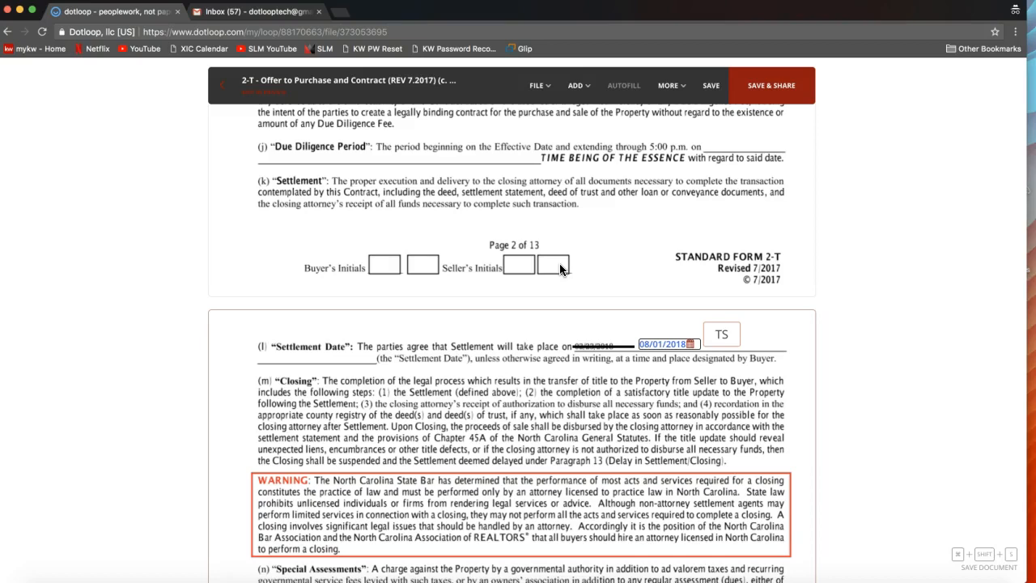
pyautogui.scroll(20, 562, 269)
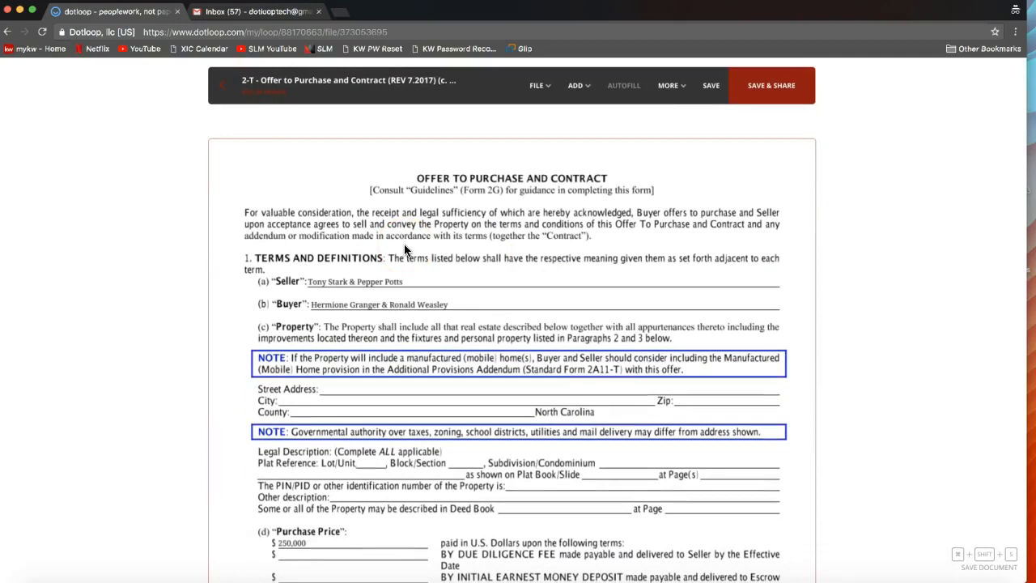
pyautogui.click(304, 230)
pyautogui.click(212, 134)
pyautogui.click(226, 96)
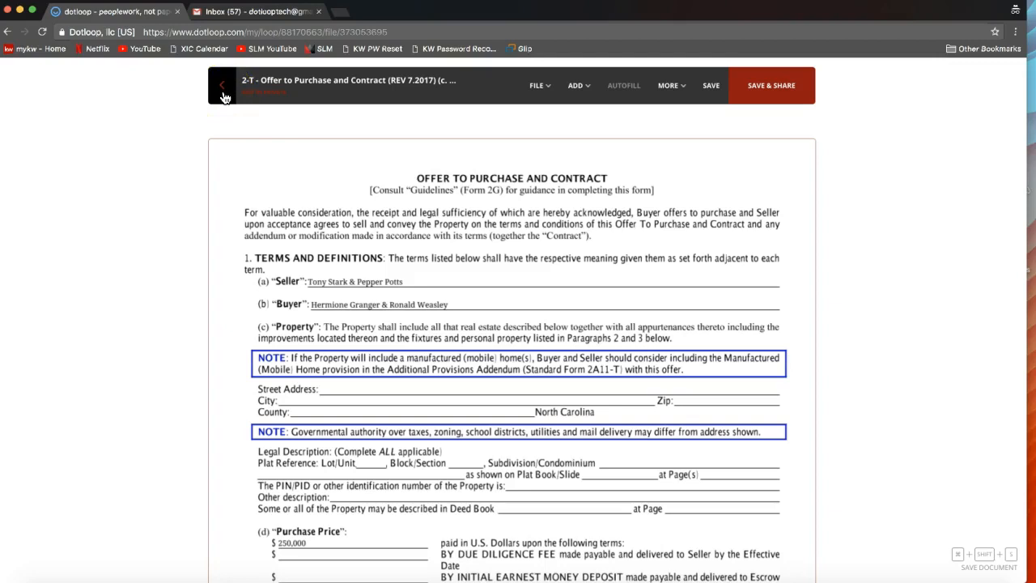
pyautogui.click(229, 119)
pyautogui.click(219, 97)
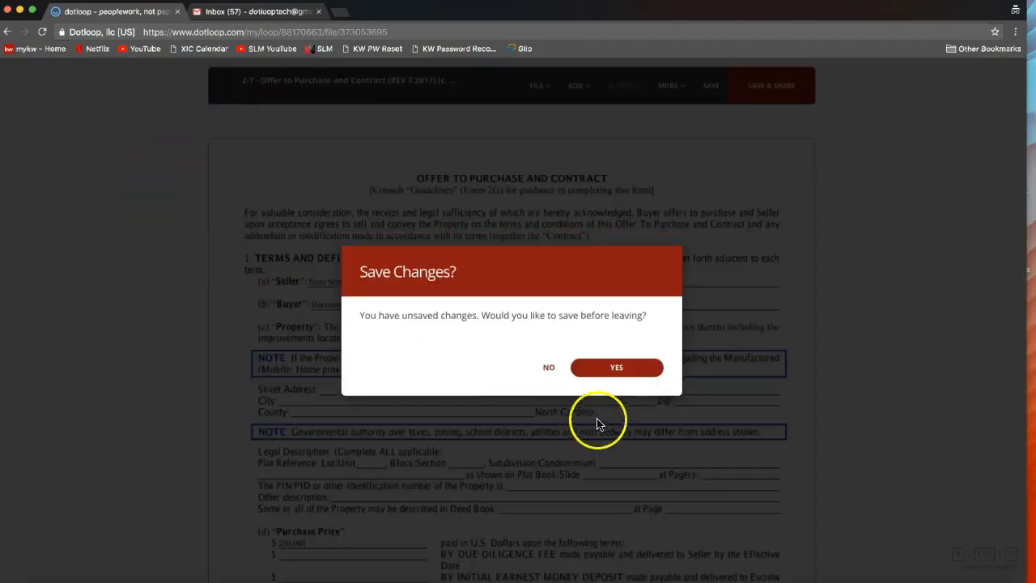
pyautogui.click(621, 374)
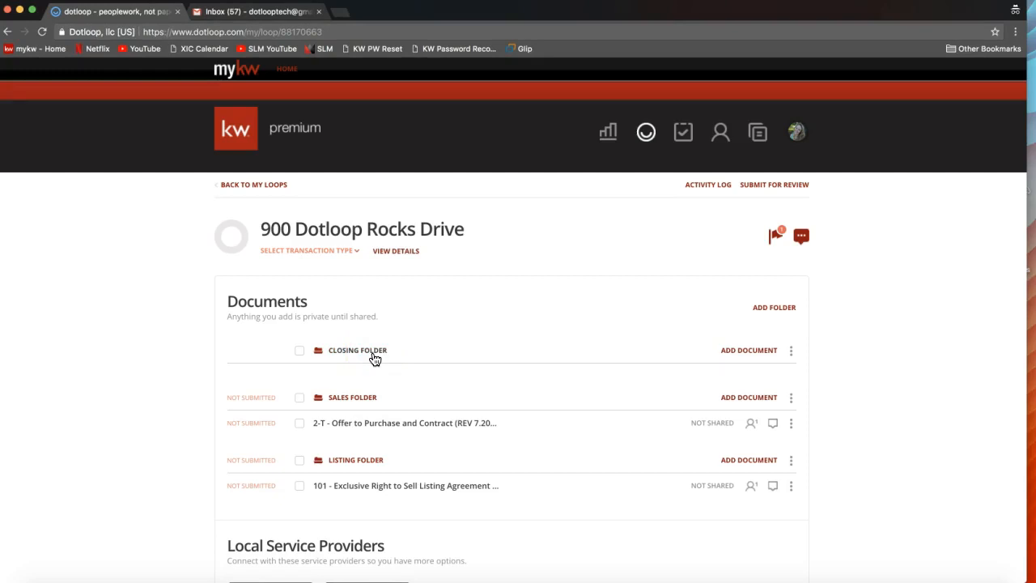
# - Show the available ways to add a document to the Closing Folder
pyautogui.click(745, 355)
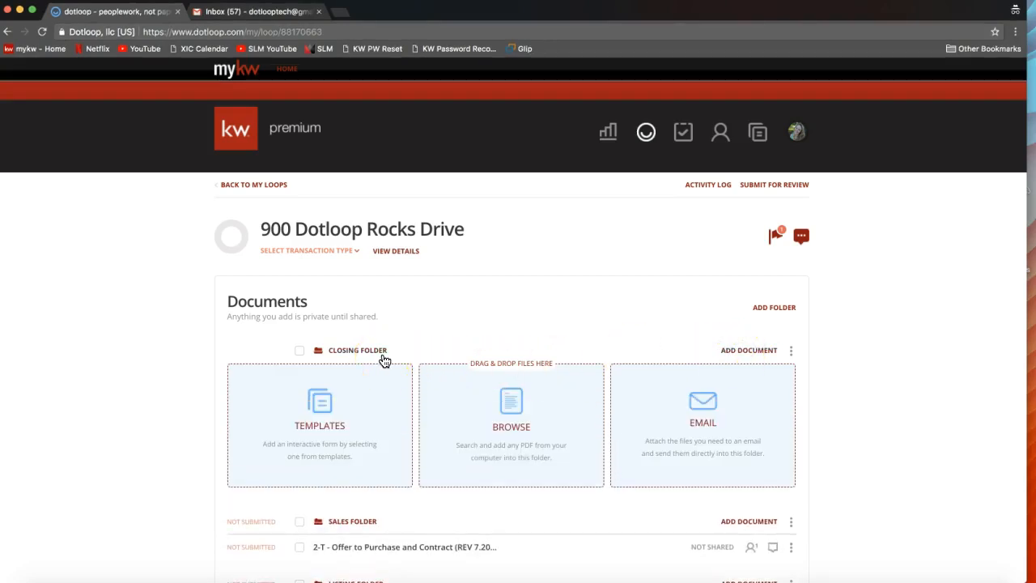
pyautogui.scroll(-2, 385, 360)
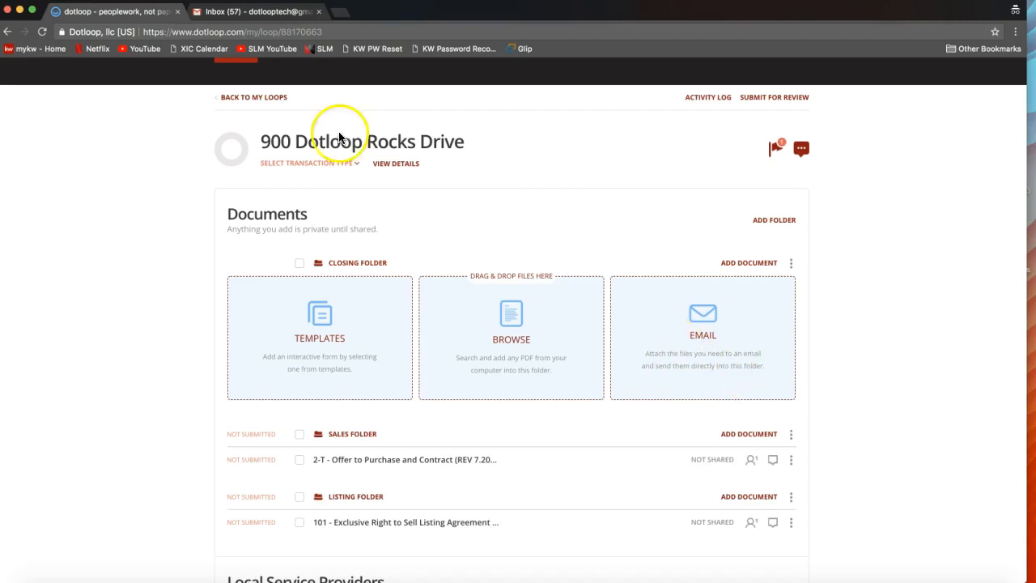
# - Switch to Gmail, dismiss the new Gmail offer, and open the starred OTP email with the attached offer PDF
pyautogui.click(267, 13)
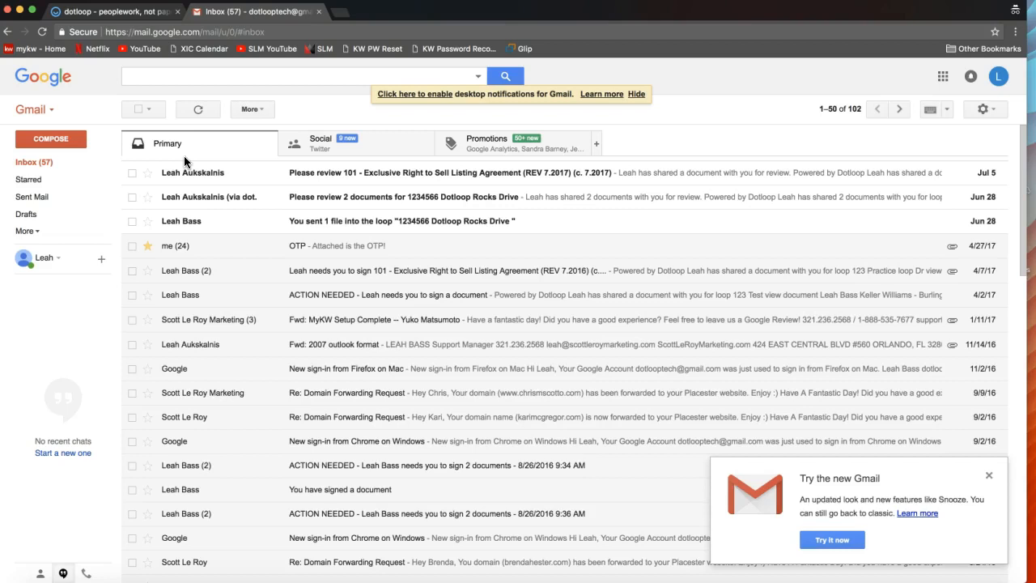
pyautogui.click(990, 476)
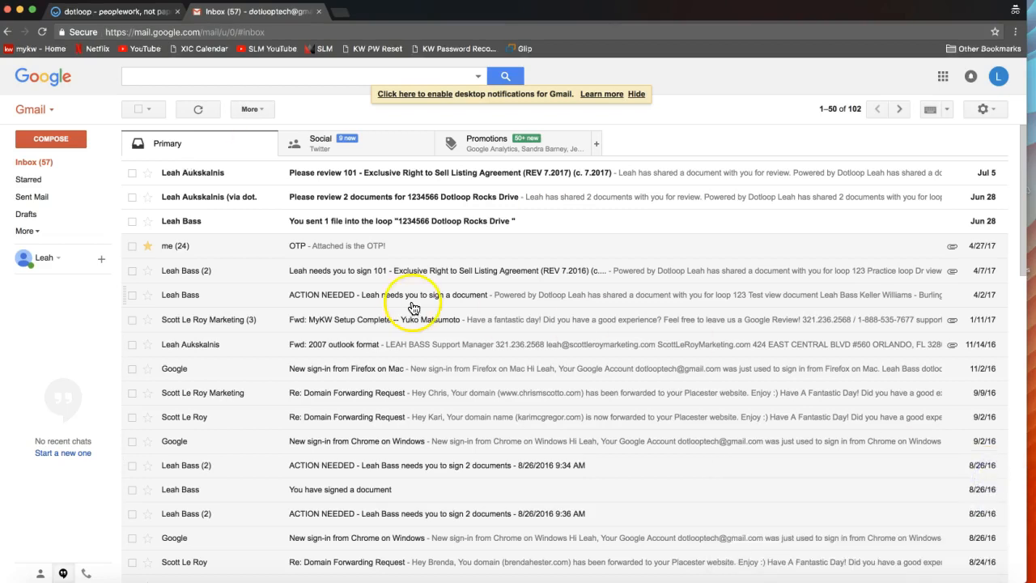
pyautogui.click(343, 247)
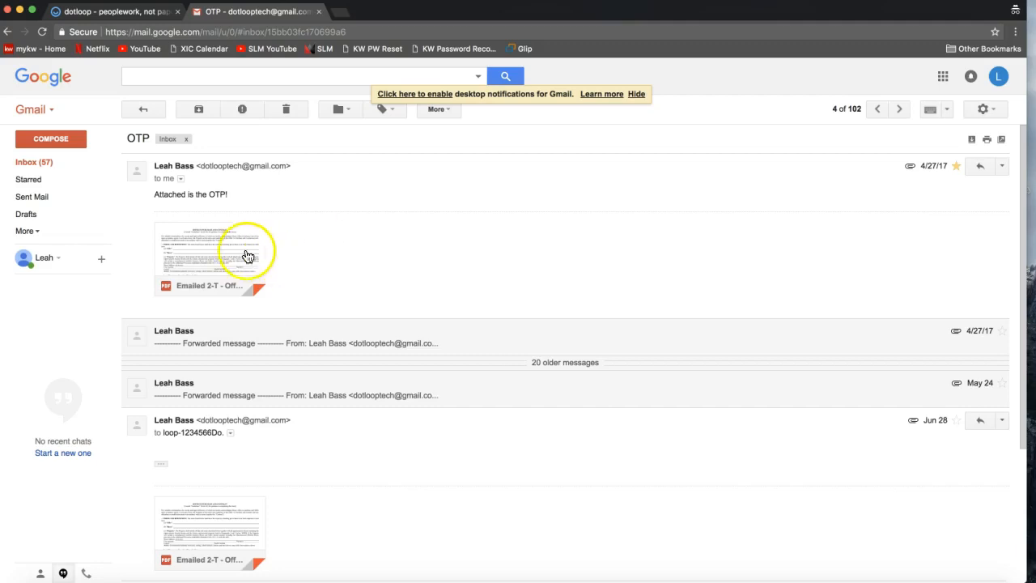
pyautogui.moveTo(245, 259)
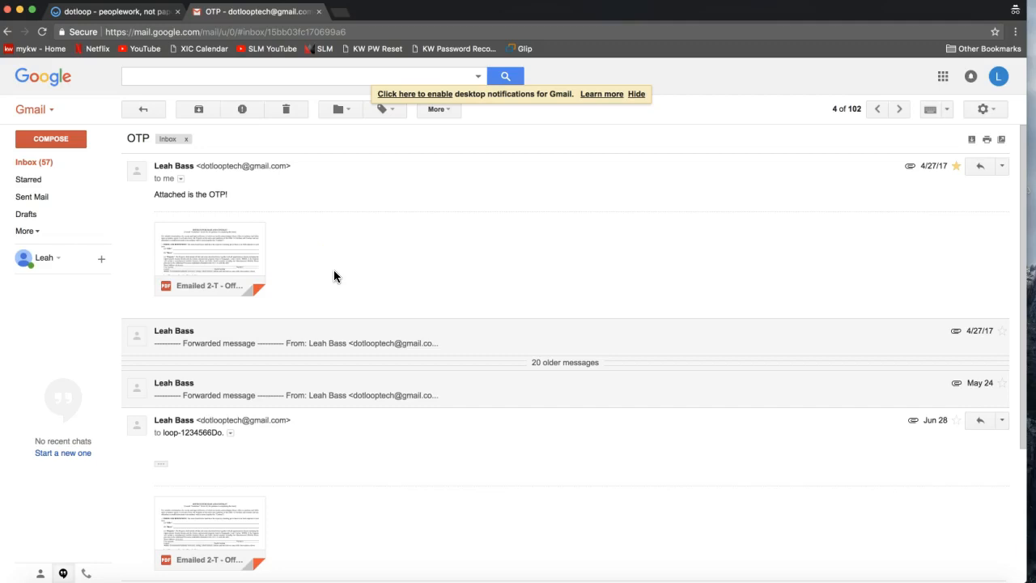
pyautogui.moveTo(248, 262)
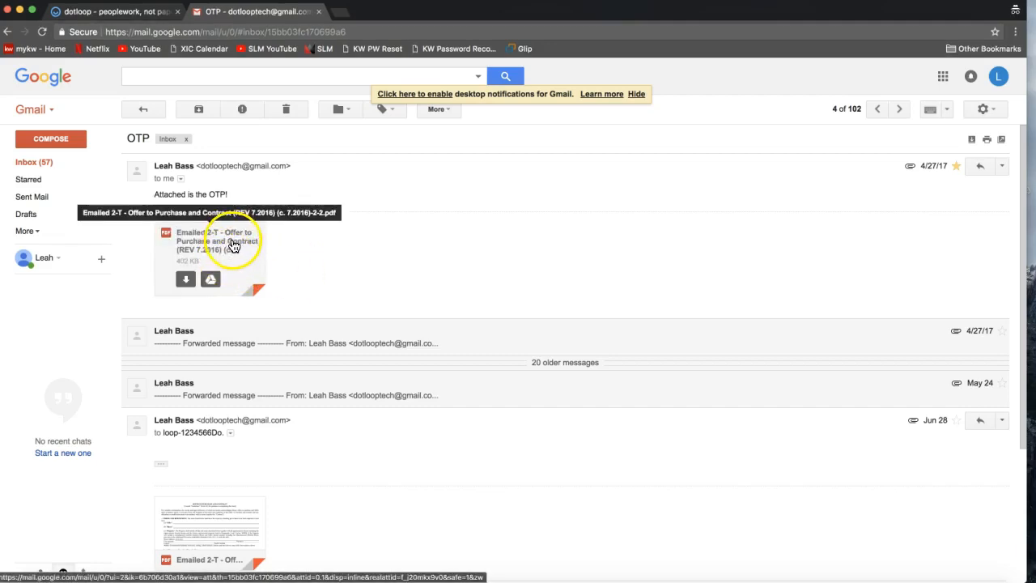
# - Switch back to dotloop and copy the Closing Folder's upload email address
pyautogui.click(105, 12)
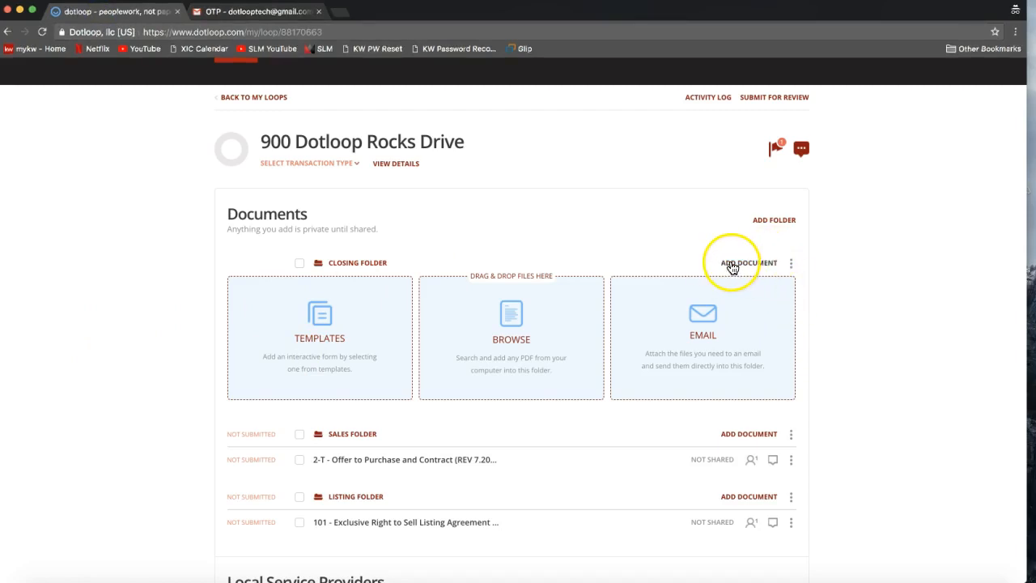
pyautogui.click(704, 351)
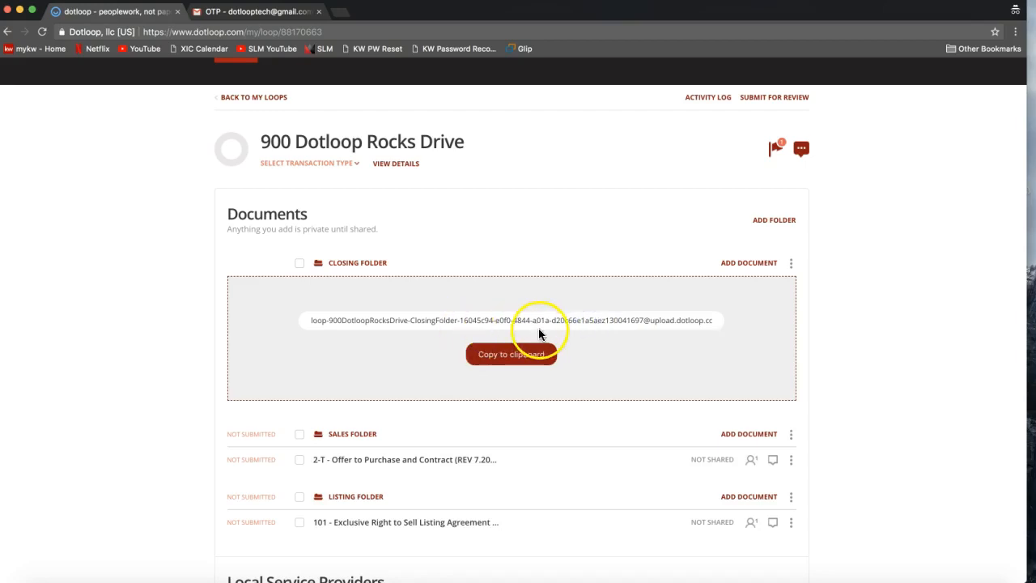
pyautogui.click(519, 362)
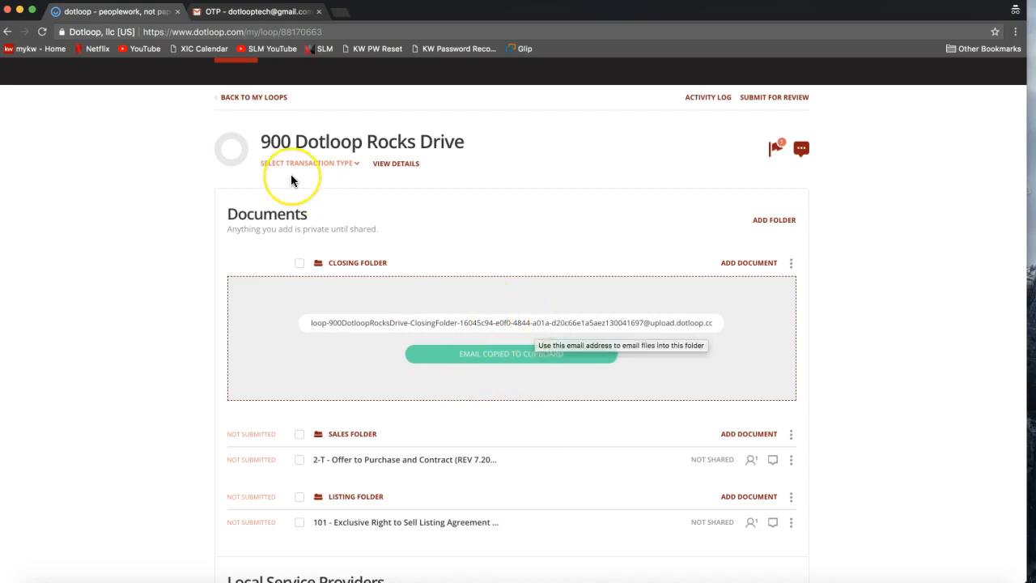
# - In Gmail, start forwarding the latest OTP message and paste the copied Closing Folder upload address as the recipient
pyautogui.click(240, 16)
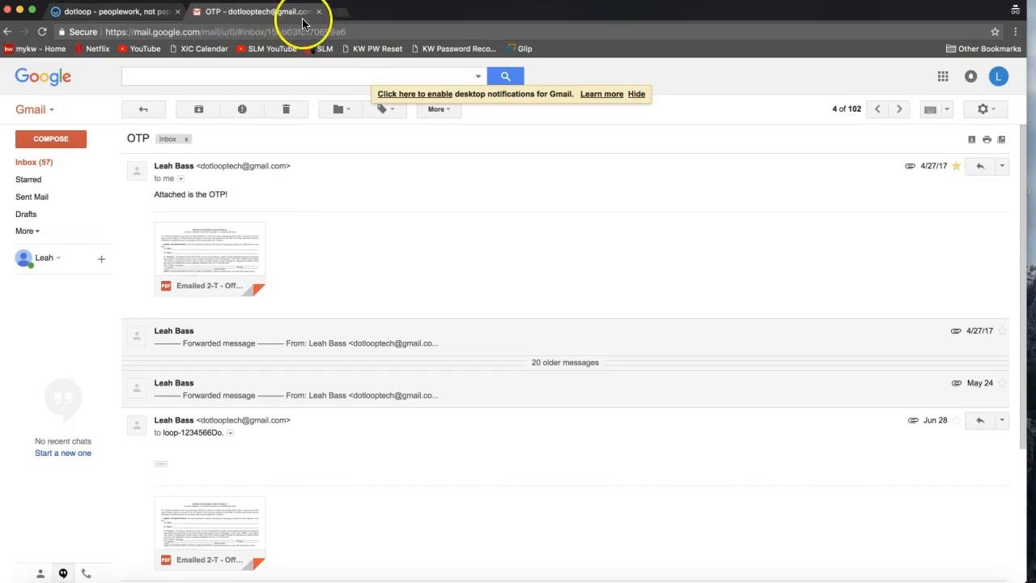
pyautogui.scroll(-5, 317, 237)
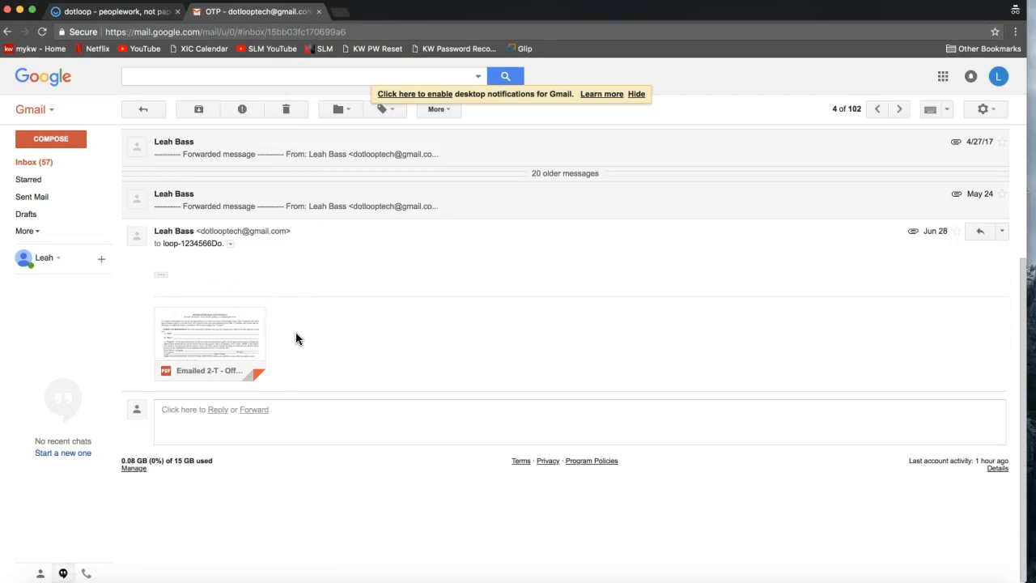
pyautogui.moveTo(267, 342)
pyautogui.click(252, 411)
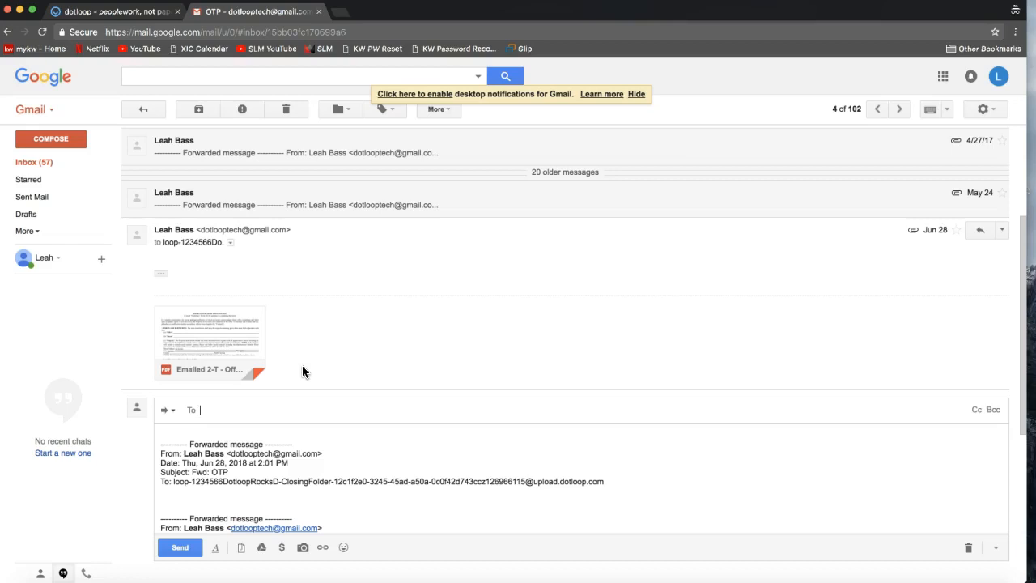
pyautogui.click(242, 406)
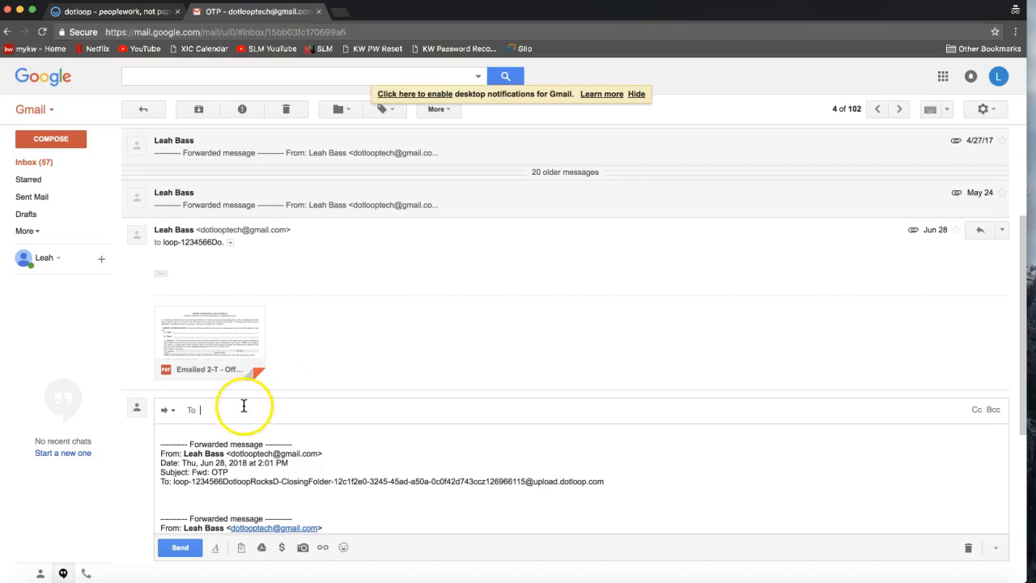
pyautogui.click(202, 409)
pyautogui.rightClick(206, 410)
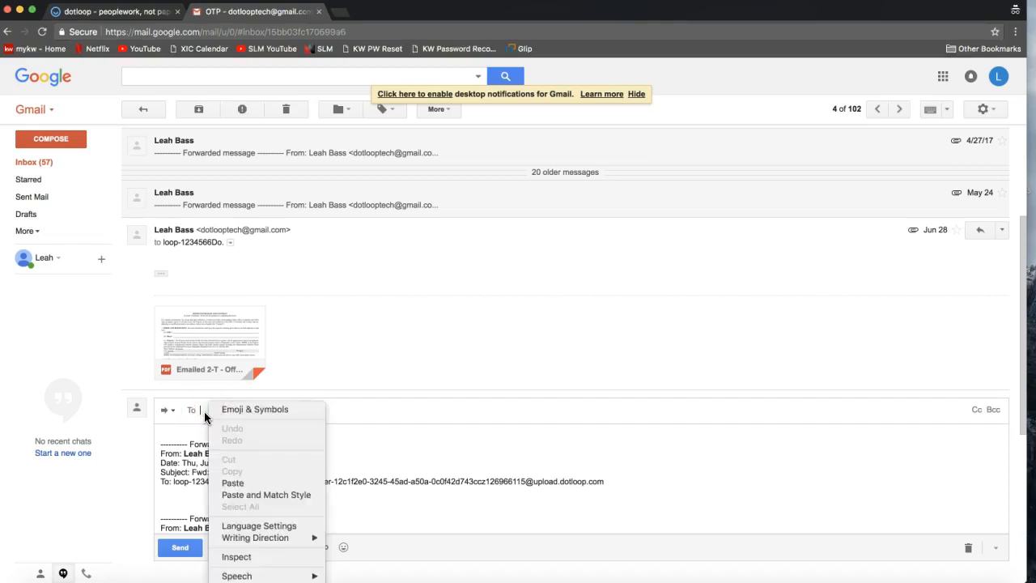
pyautogui.click(233, 484)
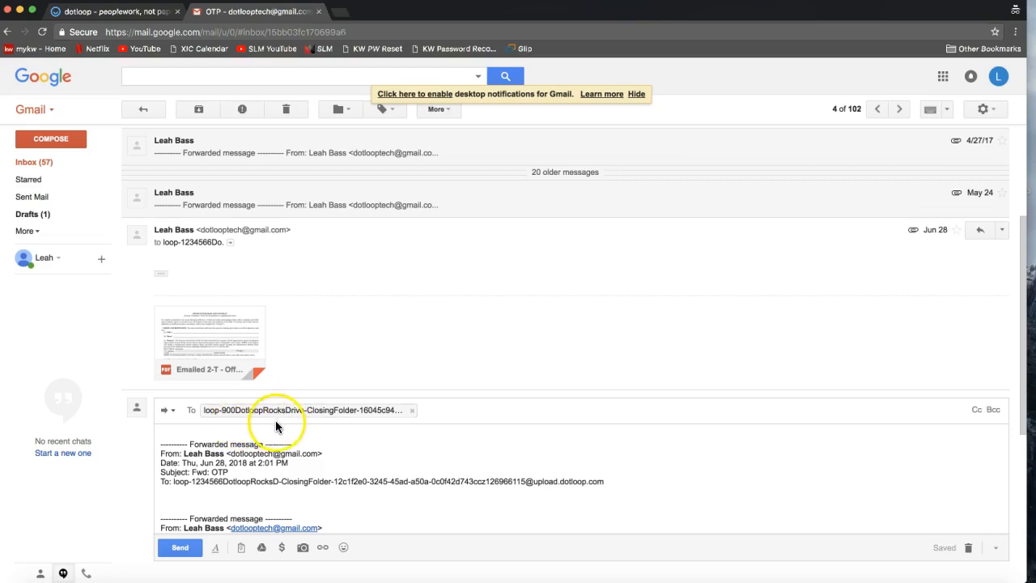
# - Send the forwarded message with the Emailed 2-T - Offer to Purchase and Contract PDF attached
pyautogui.scroll(-2, 267, 444)
pyautogui.scroll(-5, 268, 443)
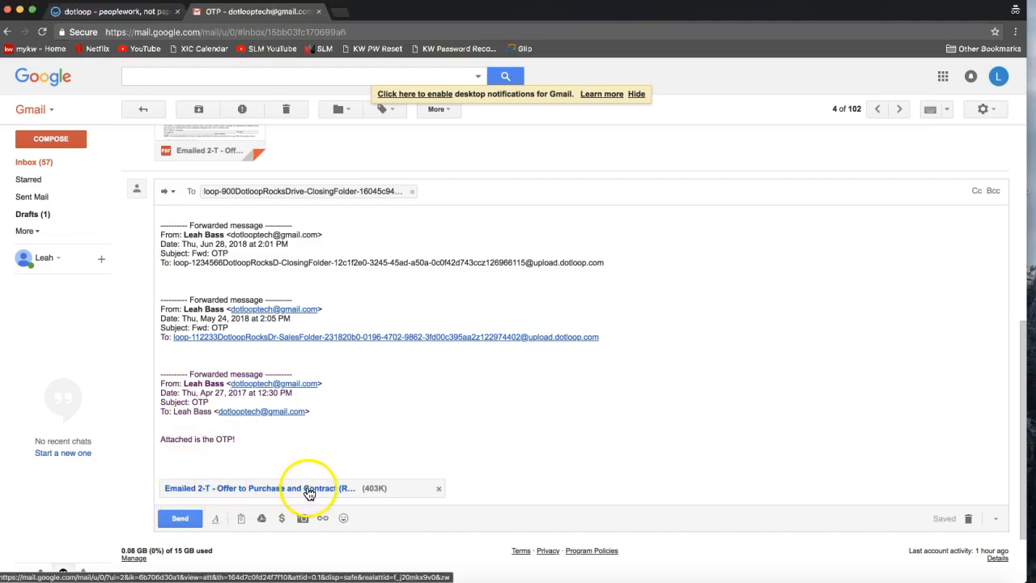
pyautogui.click(180, 521)
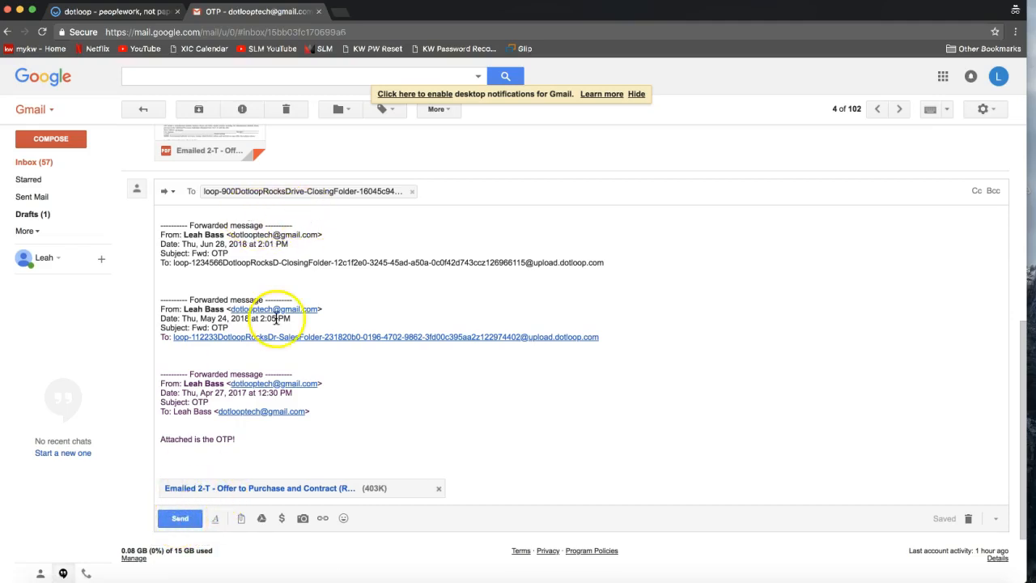
pyautogui.click(183, 519)
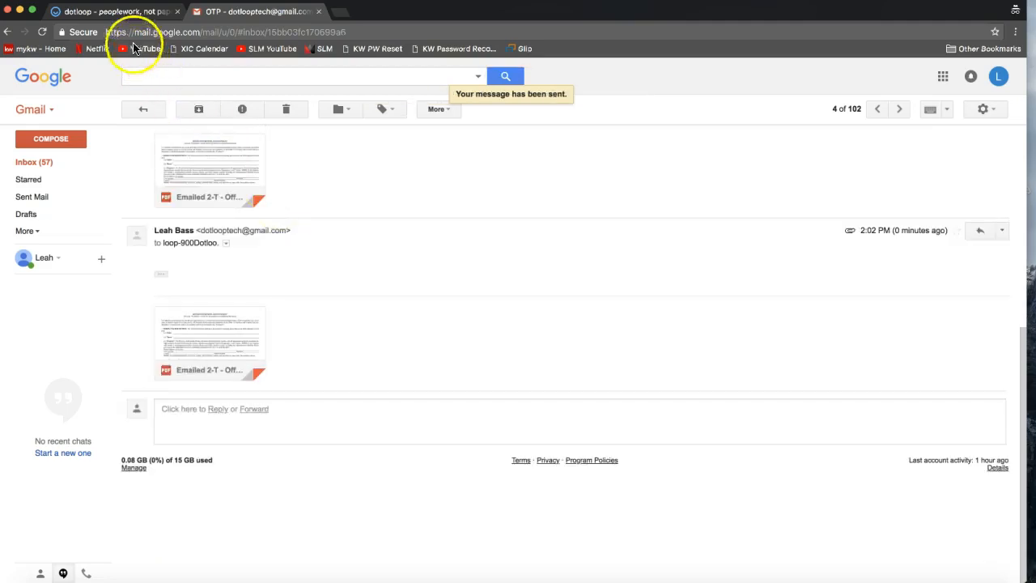
# - Switch back to dotloop and reload the loop to check the Closing Folder for the emailed offer
pyautogui.click(144, 14)
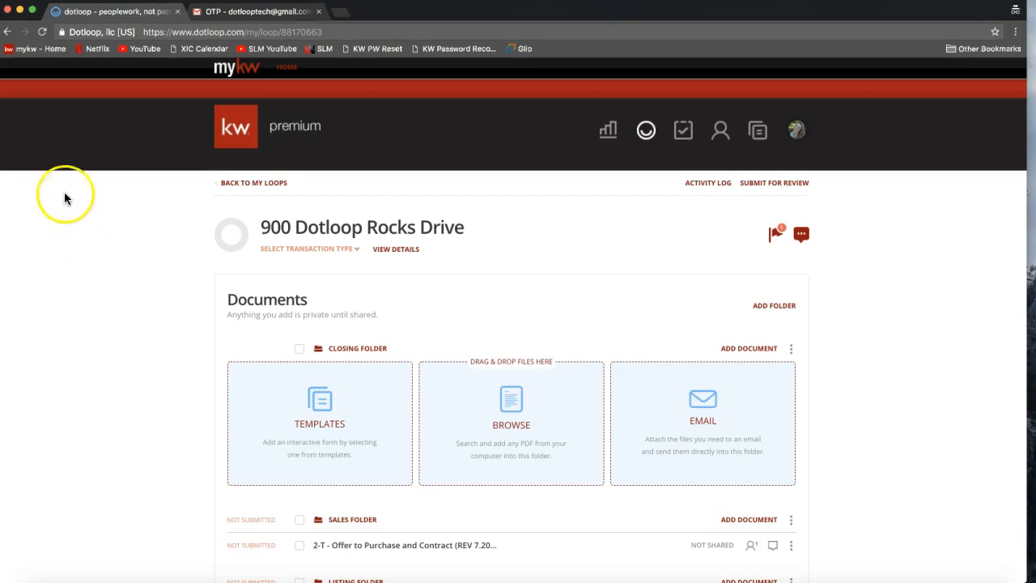
pyautogui.click(42, 33)
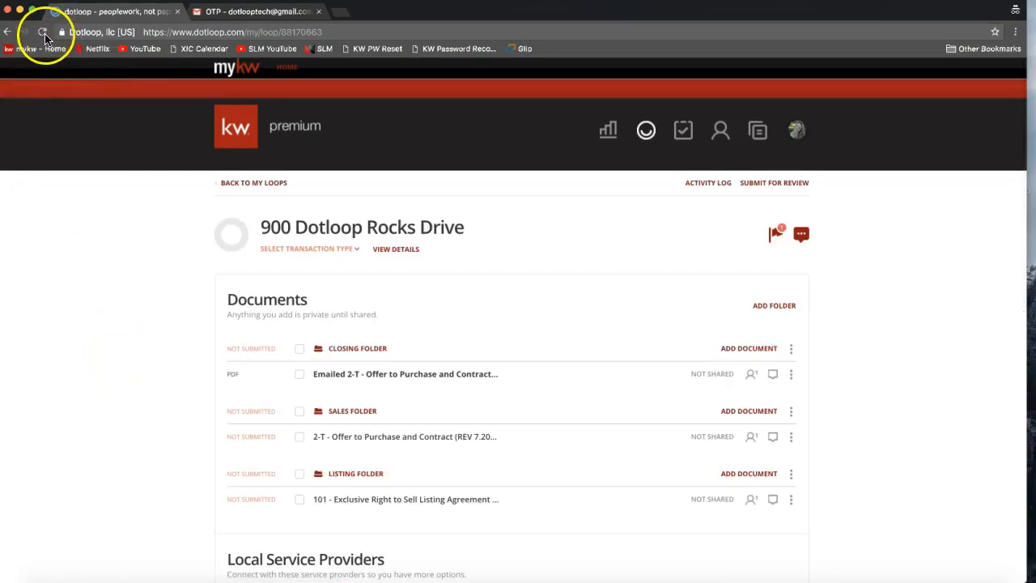
pyautogui.scroll(-3, 77, 313)
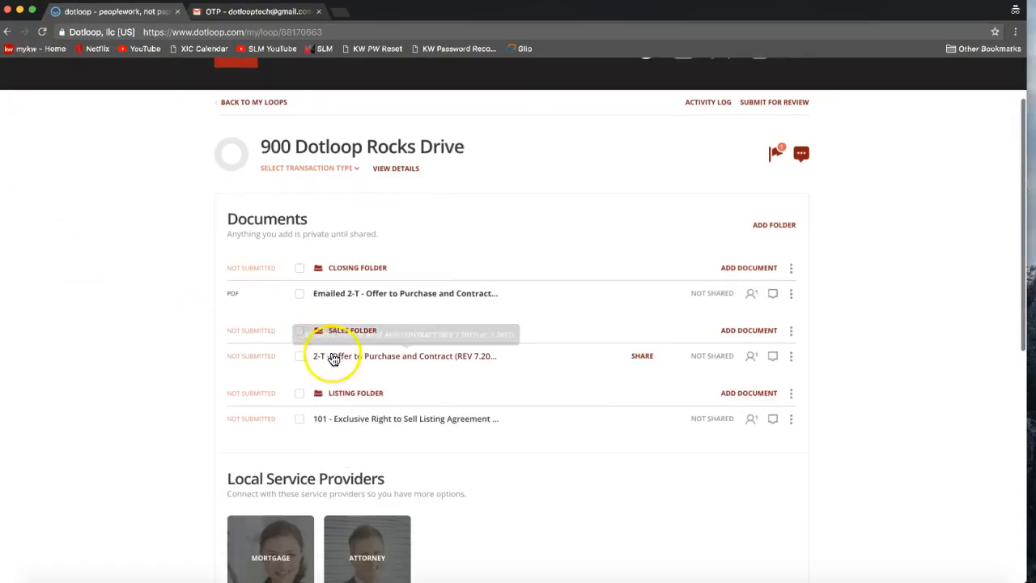
pyautogui.moveTo(327, 300); pyautogui.dragTo(562, 299)
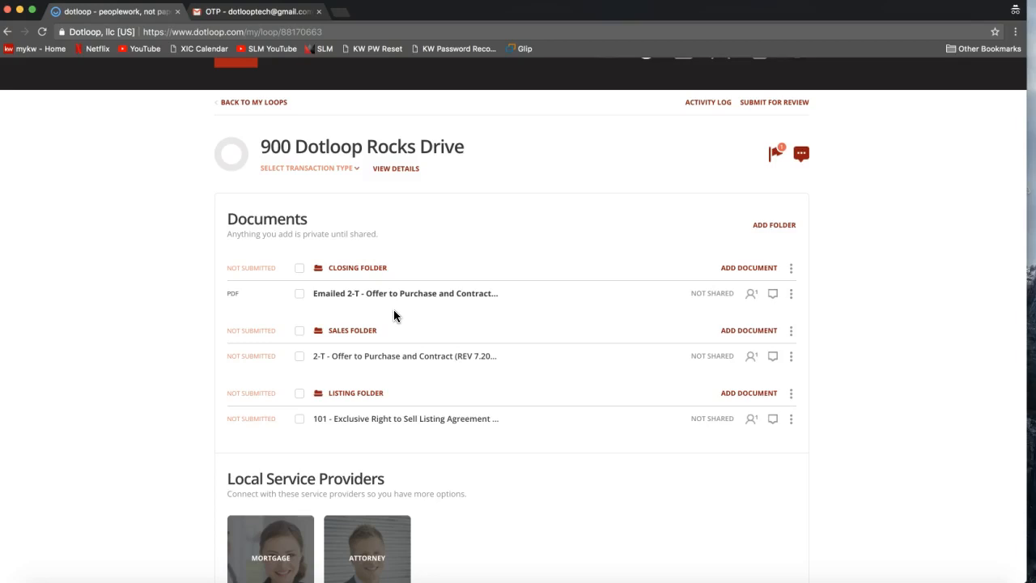
# - Examine the seller's contact details and available actions in the loop's People list
pyautogui.scroll(2, 157, 304)
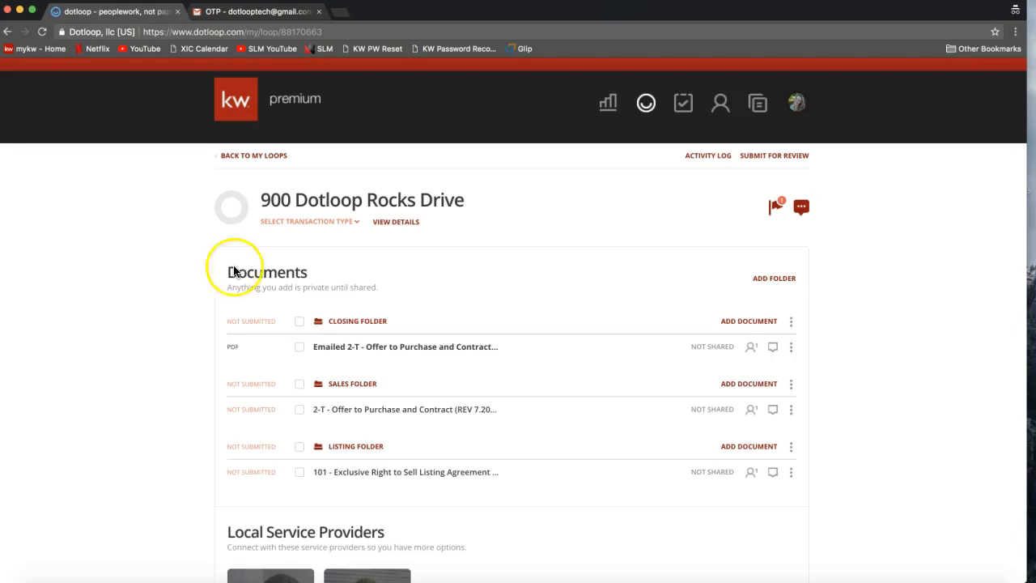
pyautogui.scroll(-4, 419, 295)
pyautogui.scroll(-8, 419, 293)
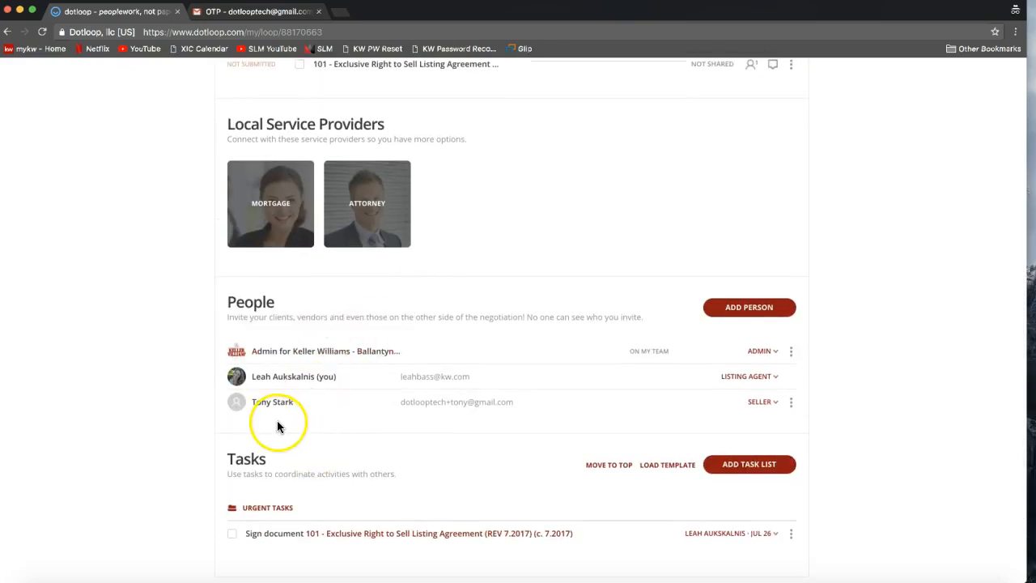
pyautogui.click(419, 414)
pyautogui.click(455, 415)
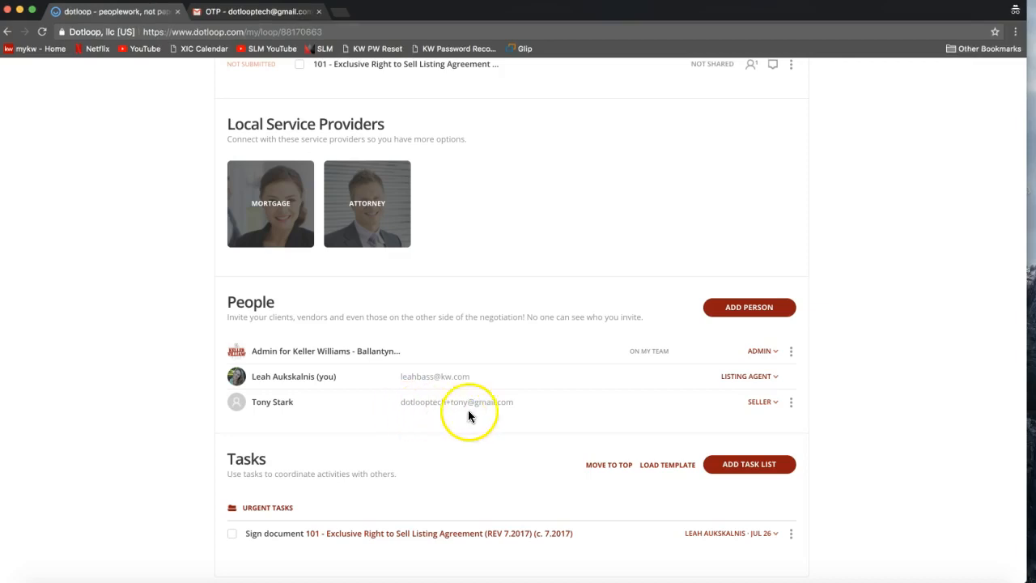
pyautogui.click(790, 402)
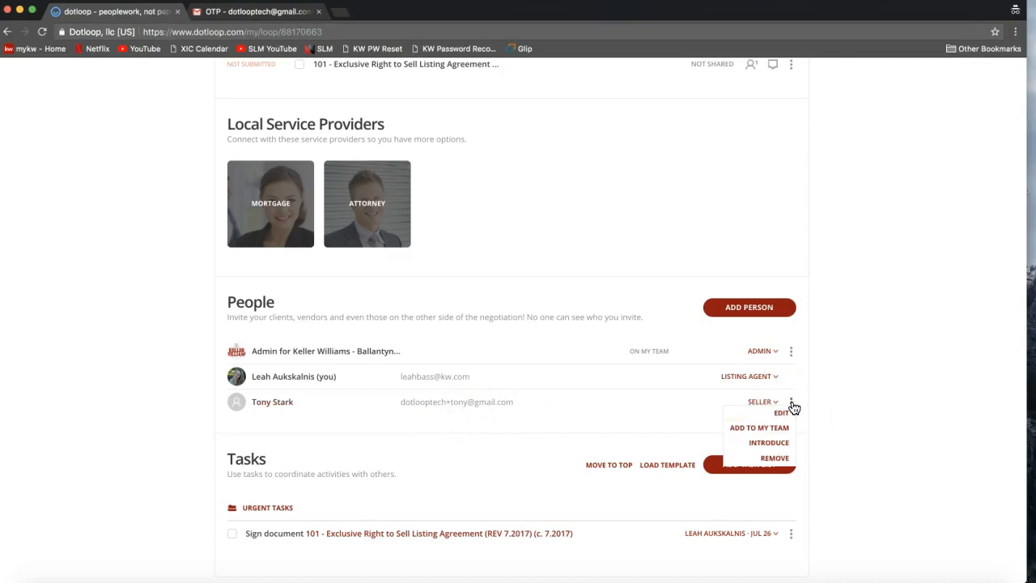
pyautogui.click(782, 418)
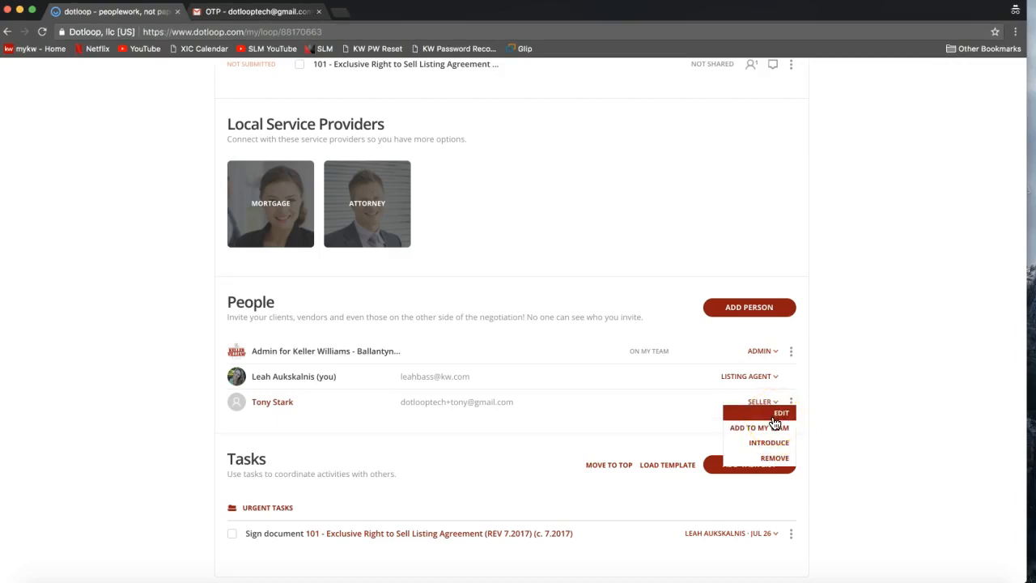
pyautogui.scroll(5, 862, 385)
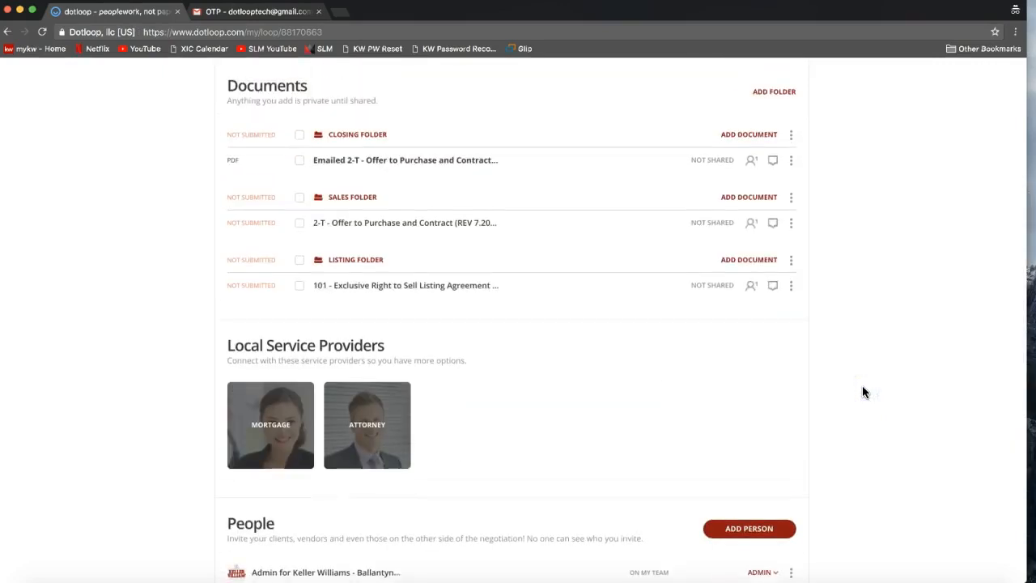
pyautogui.scroll(1, 864, 393)
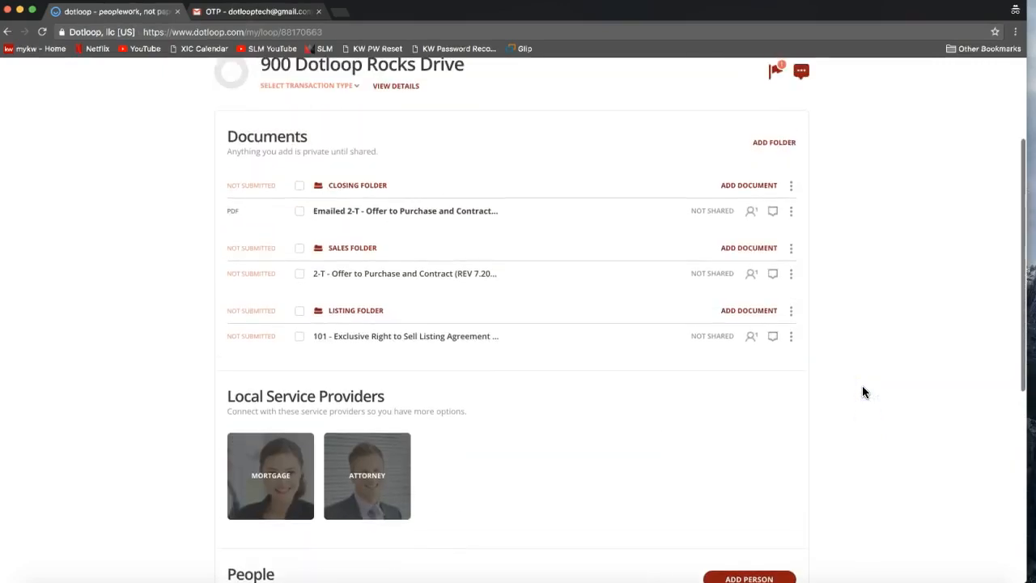
# - Share the 2-T - Offer to Purchase and Contract from the Sales Folder with the seller as Can Sign, and clear the document selection
pyautogui.scroll(2, 863, 393)
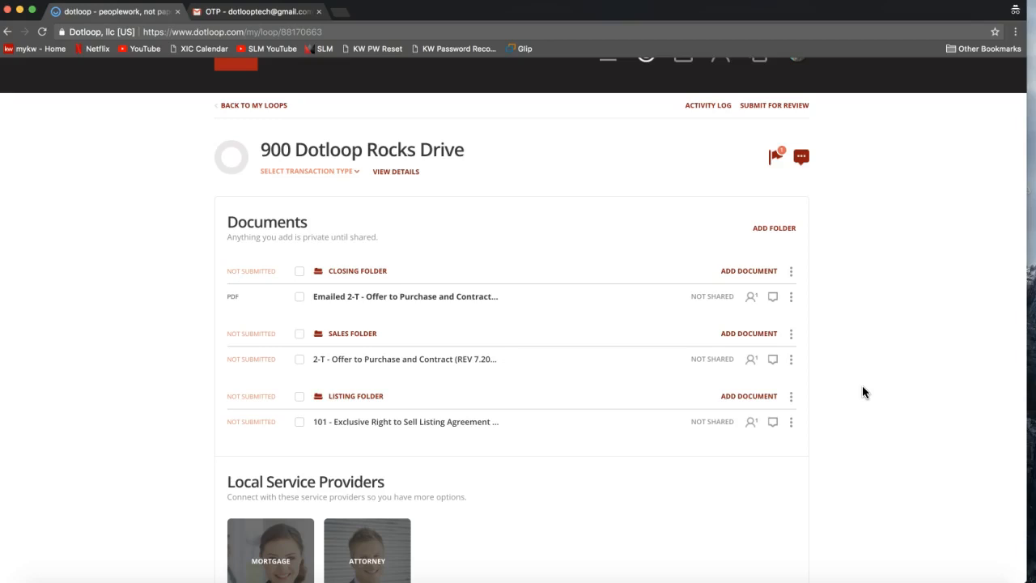
pyautogui.click(299, 361)
pyautogui.click(740, 229)
pyautogui.click(619, 453)
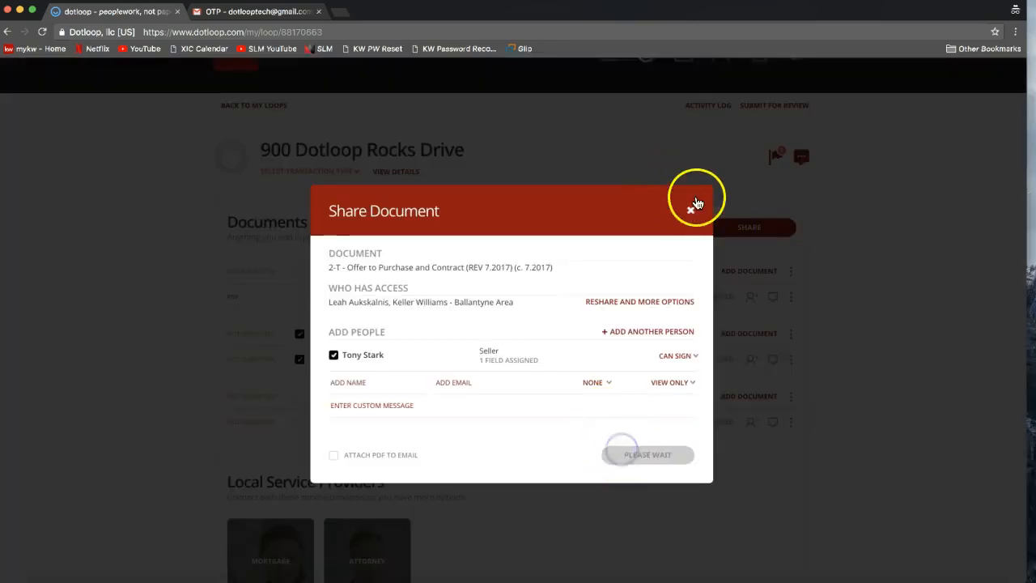
pyautogui.click(692, 213)
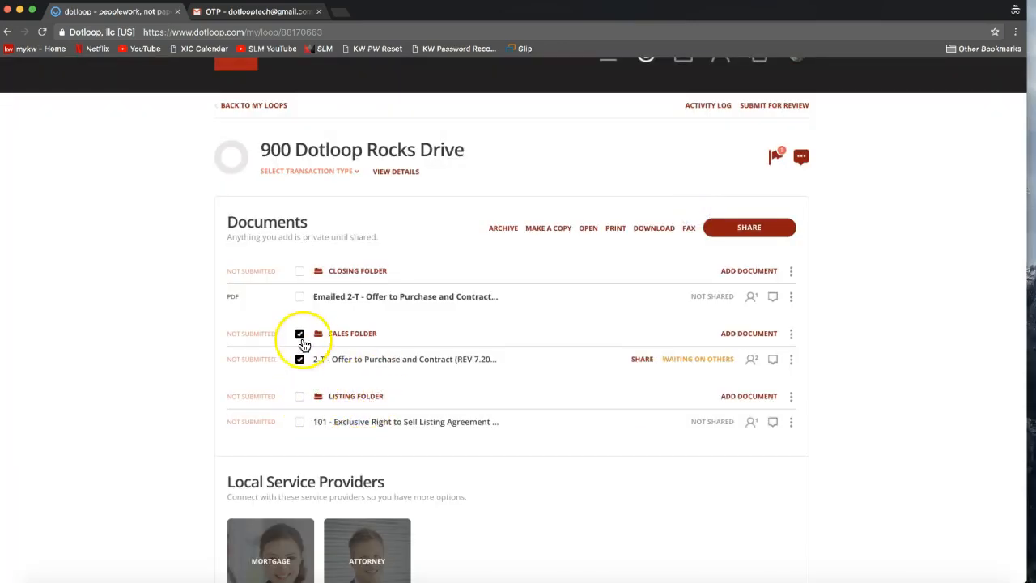
pyautogui.click(299, 333)
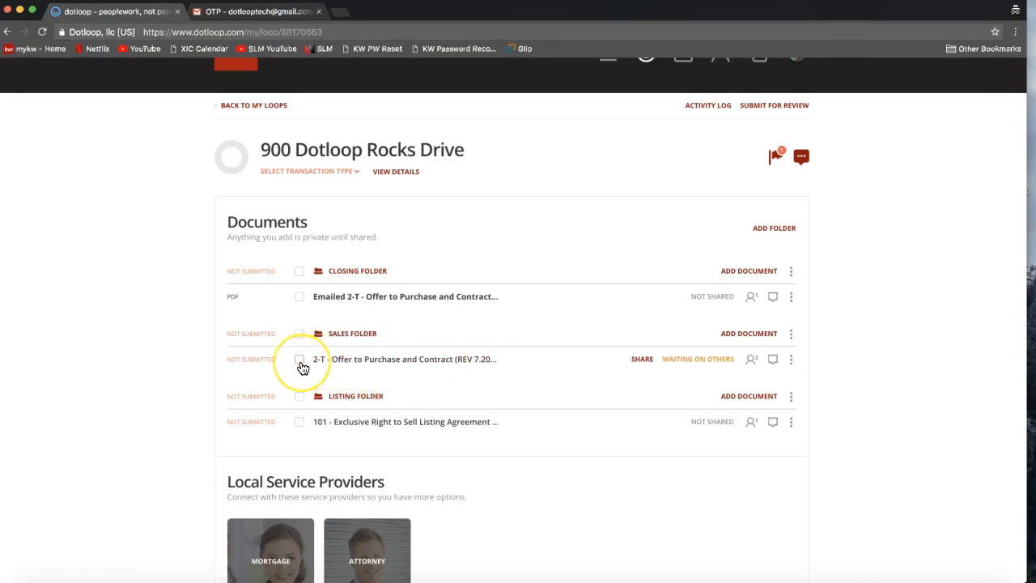
# - Reopen the sharing settings for the 2-T offer in the Sales Folder and examine who has access
pyautogui.click(299, 360)
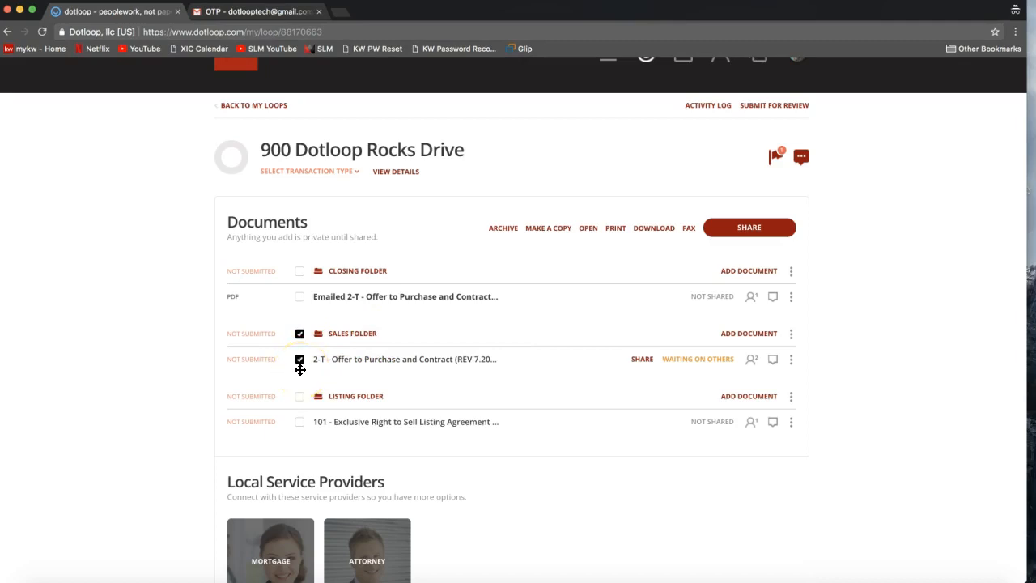
pyautogui.click(750, 235)
pyautogui.click(747, 230)
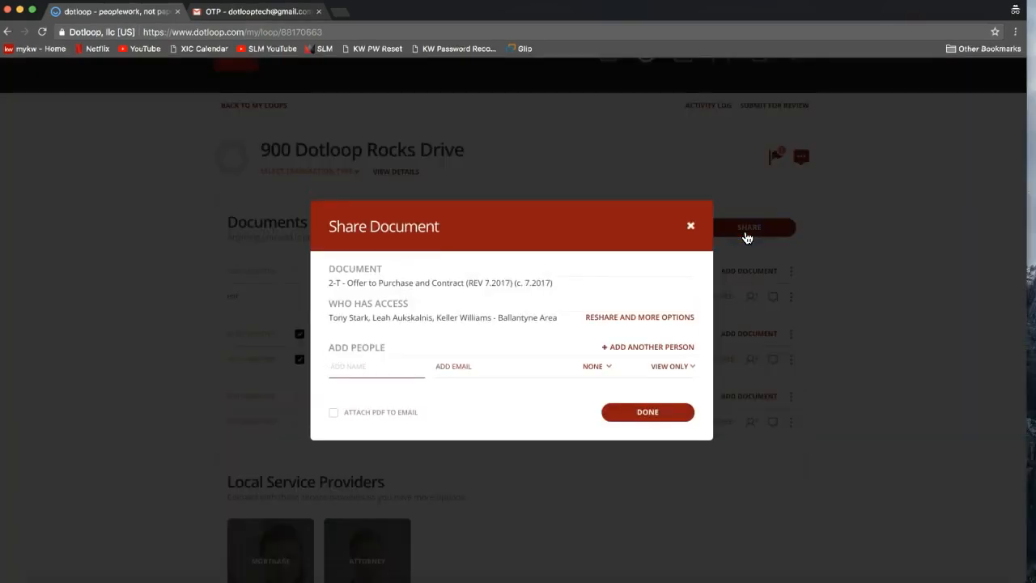
pyautogui.click(352, 351)
pyautogui.click(393, 359)
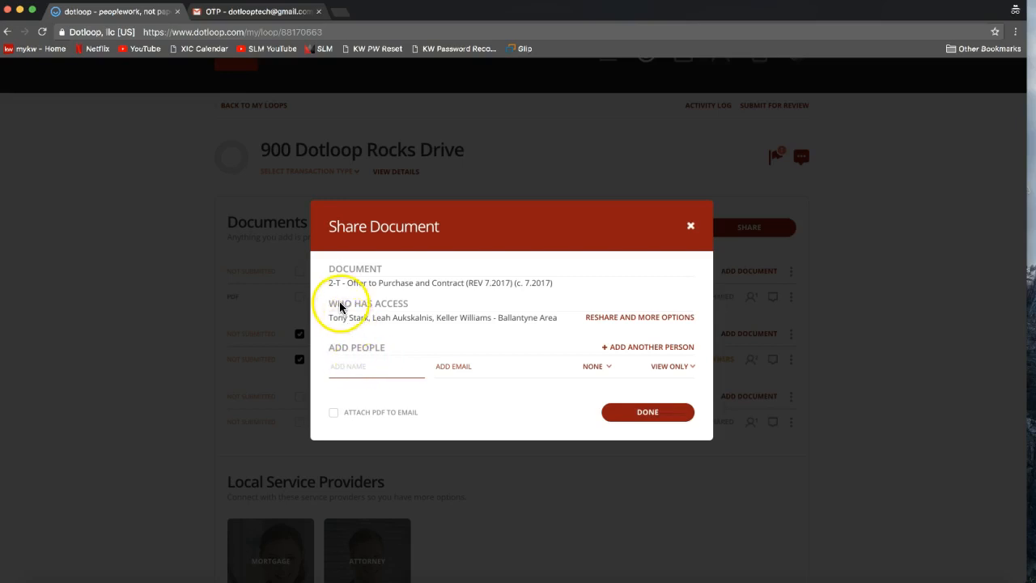
pyautogui.moveTo(329, 306); pyautogui.dragTo(411, 309)
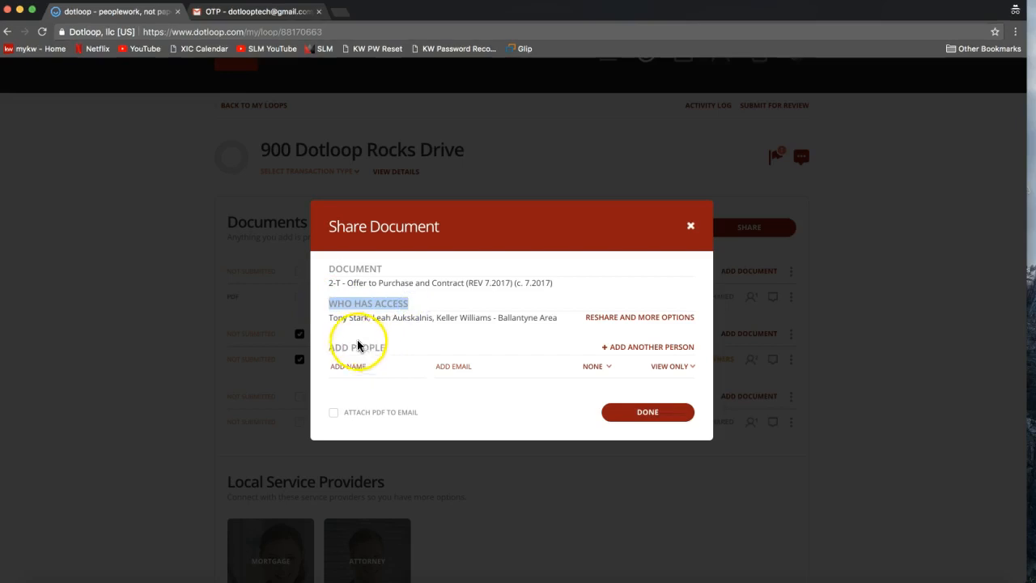
pyautogui.moveTo(330, 319); pyautogui.dragTo(369, 319)
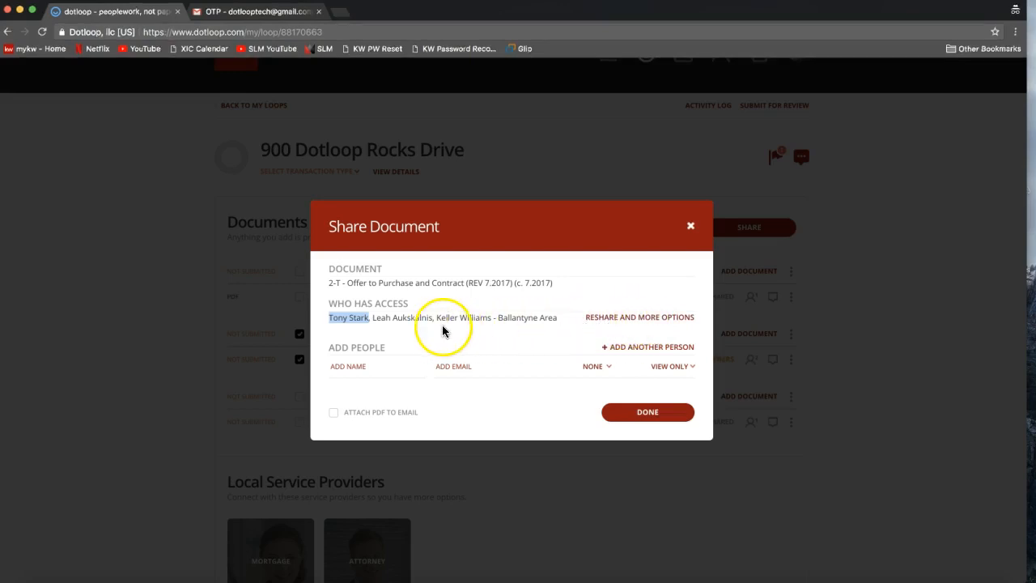
# - Examine the reshare options with the seller selected, close them without resharing, and deselect the Sales Folder offer
pyautogui.click(641, 320)
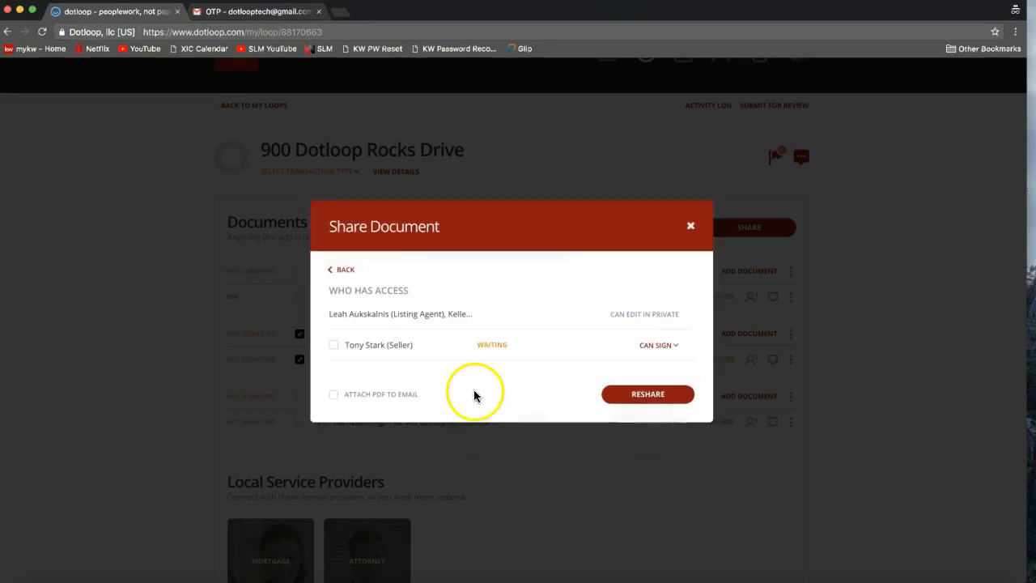
pyautogui.click(334, 346)
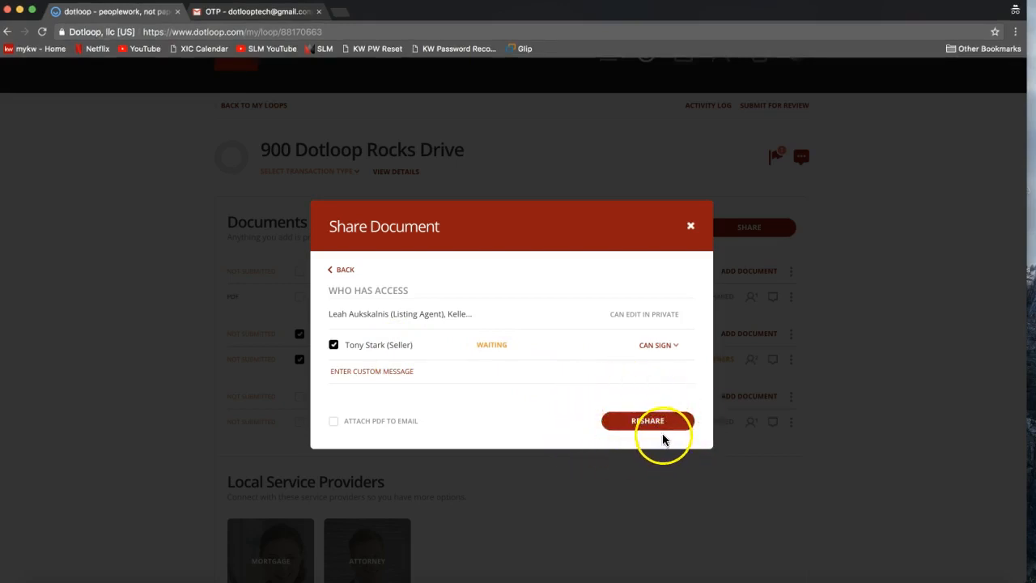
pyautogui.click(690, 226)
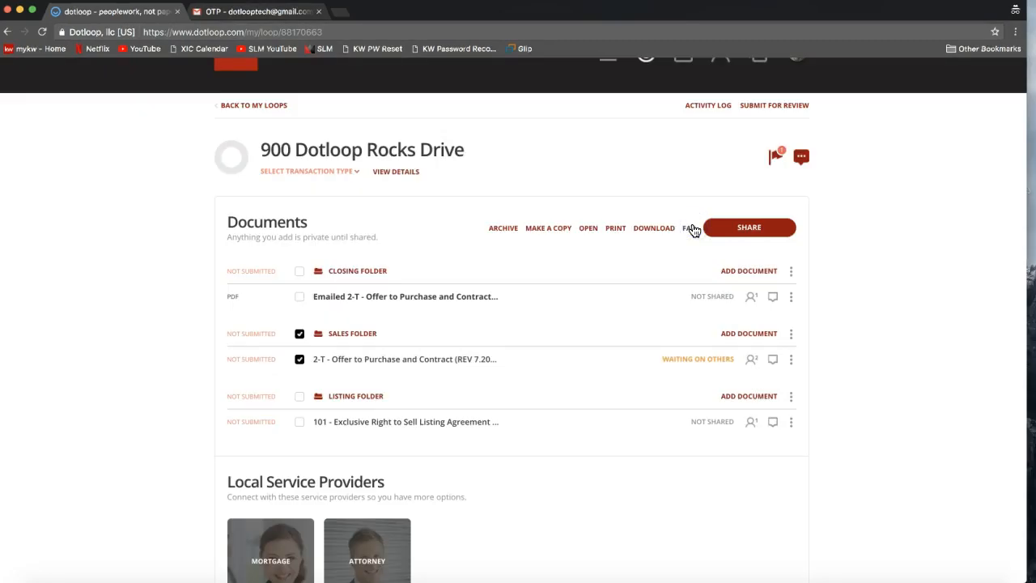
pyautogui.click(299, 334)
# - Open the loop's activity log and check the status recorded for sharing the 2-T offer with the seller
pyautogui.scroll(2, 652, 173)
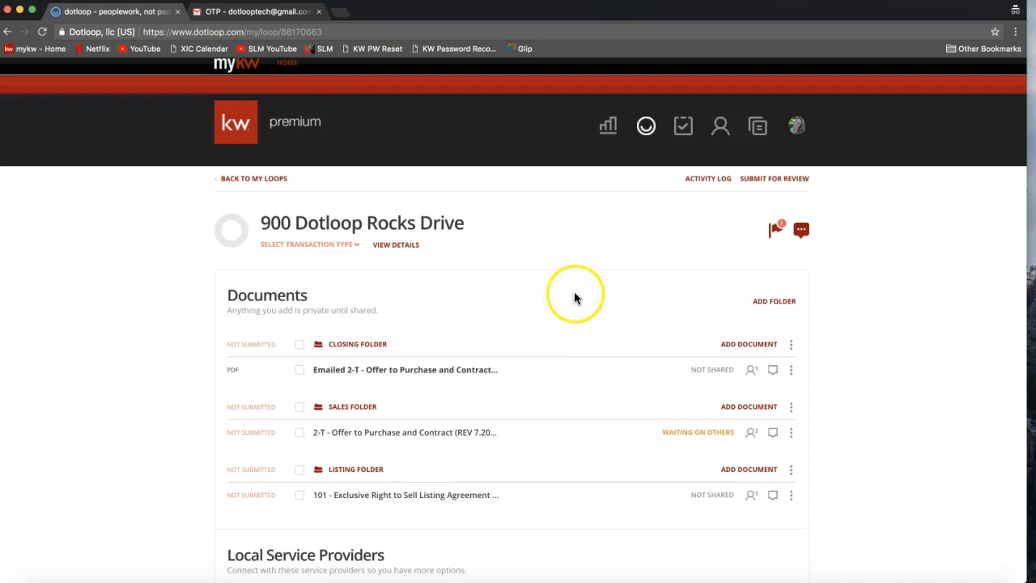
pyautogui.click(701, 181)
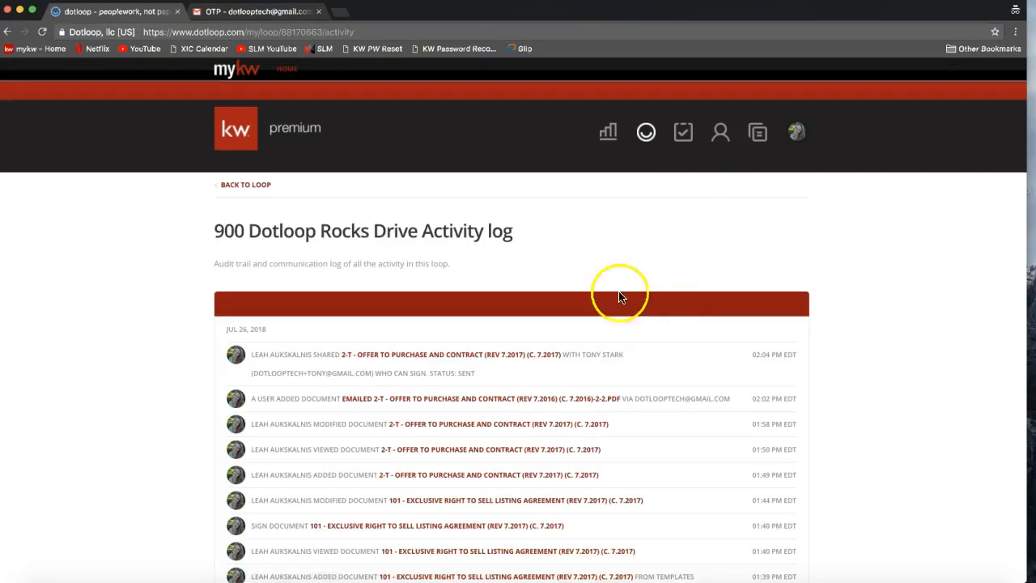
pyautogui.scroll(-1, 508, 268)
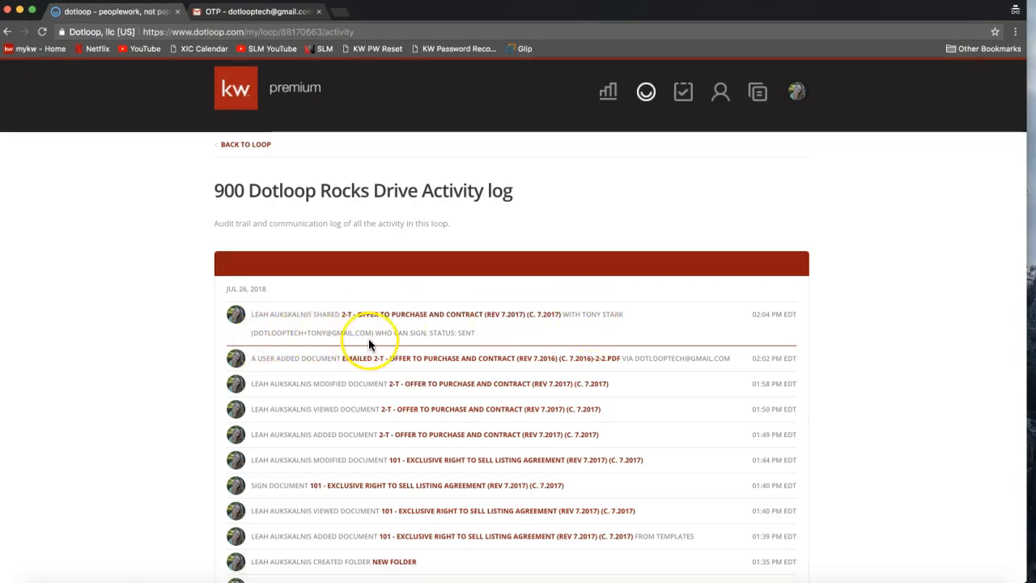
pyautogui.moveTo(475, 332); pyautogui.dragTo(430, 333)
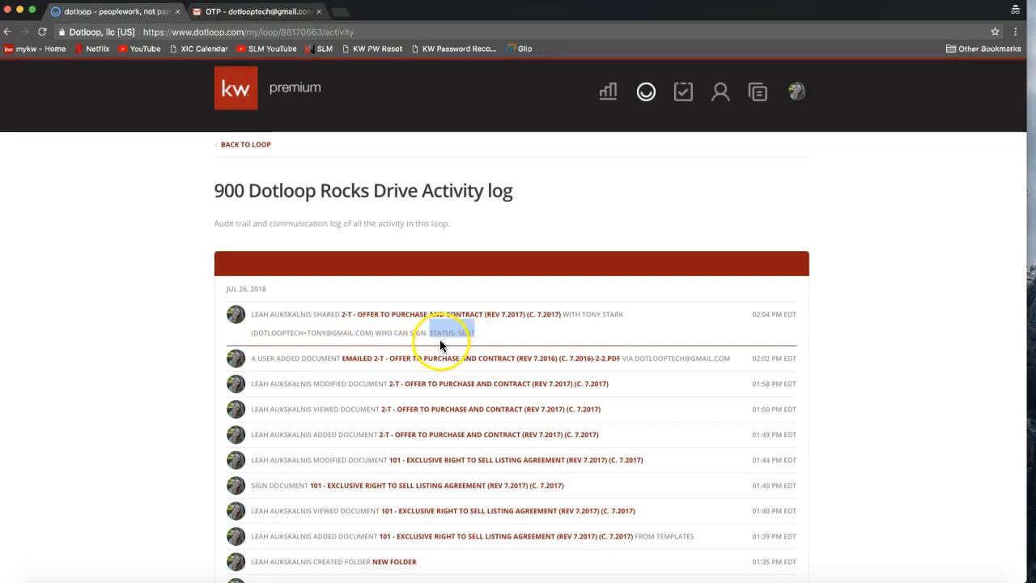